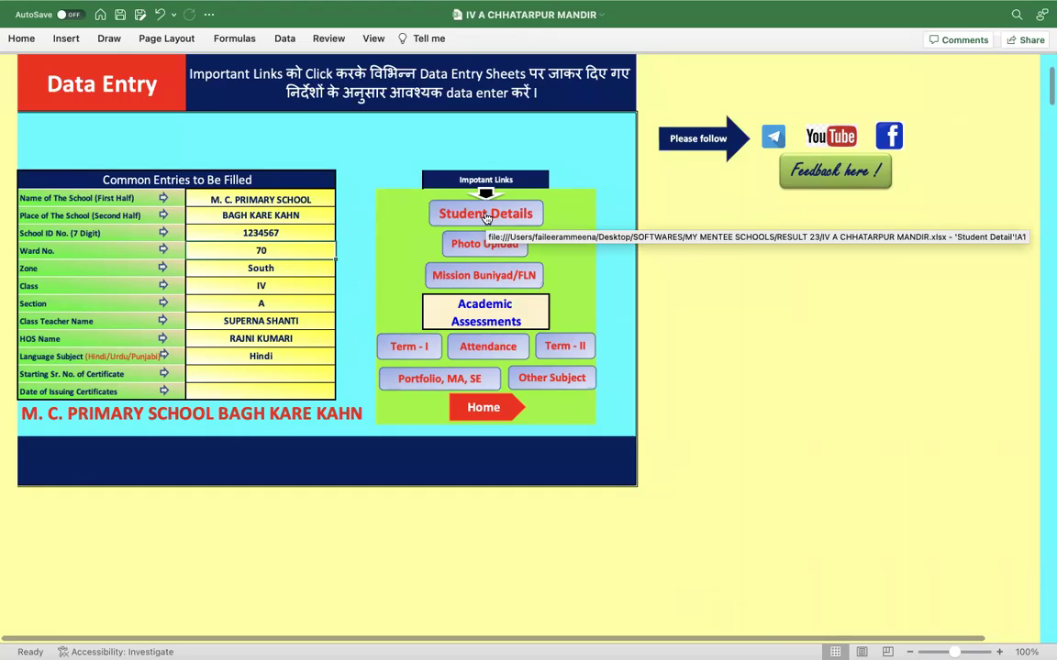
- Open the Student Details sheet and examine the class records, from roll numbers through category, religion and date of birth in words
left_click(487, 216)
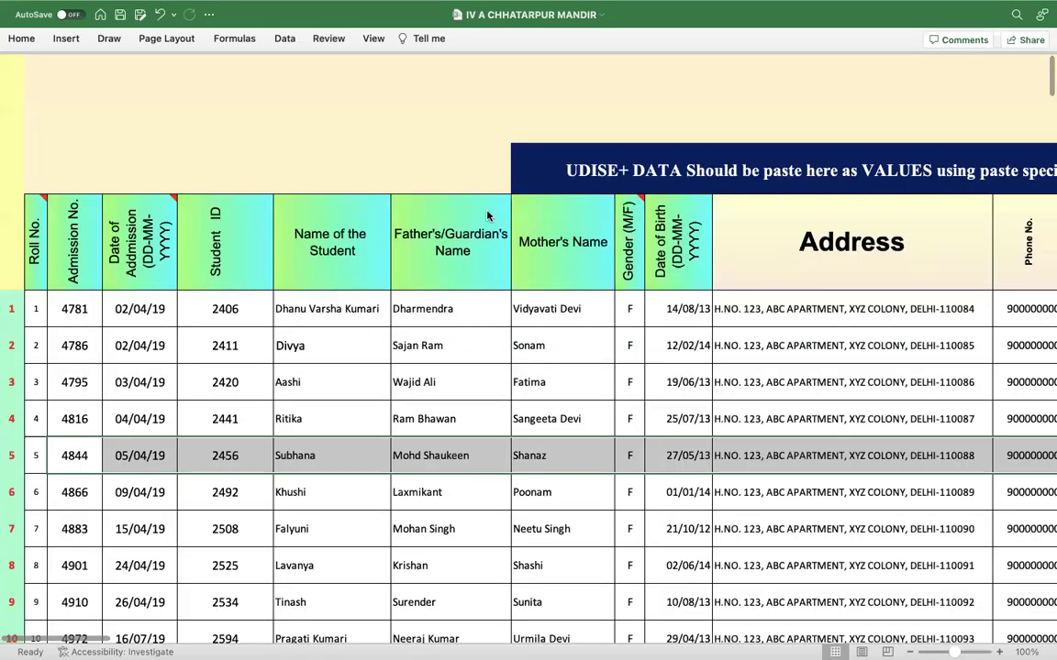
scroll(299, 420, "down", 5)
scroll(299, 419, "up", 2)
scroll(299, 419, "down", 2)
scroll(299, 419, "down", 5)
scroll(299, 419, "up", 10)
scroll(299, 420, "down", 10)
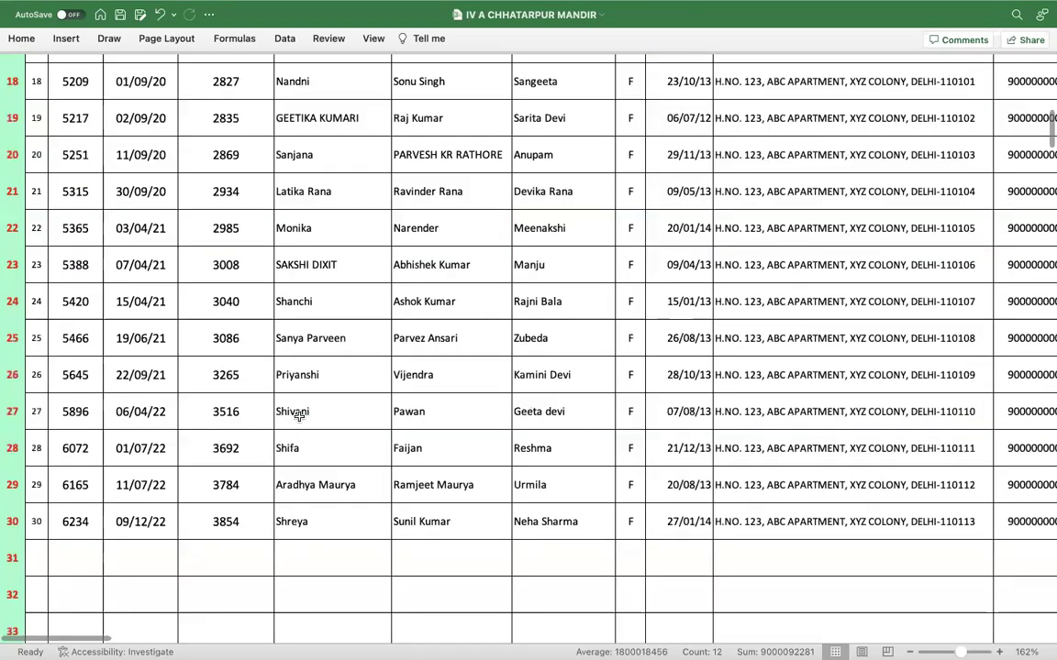
scroll(299, 416, "down", 3)
scroll(299, 415, "up", 12)
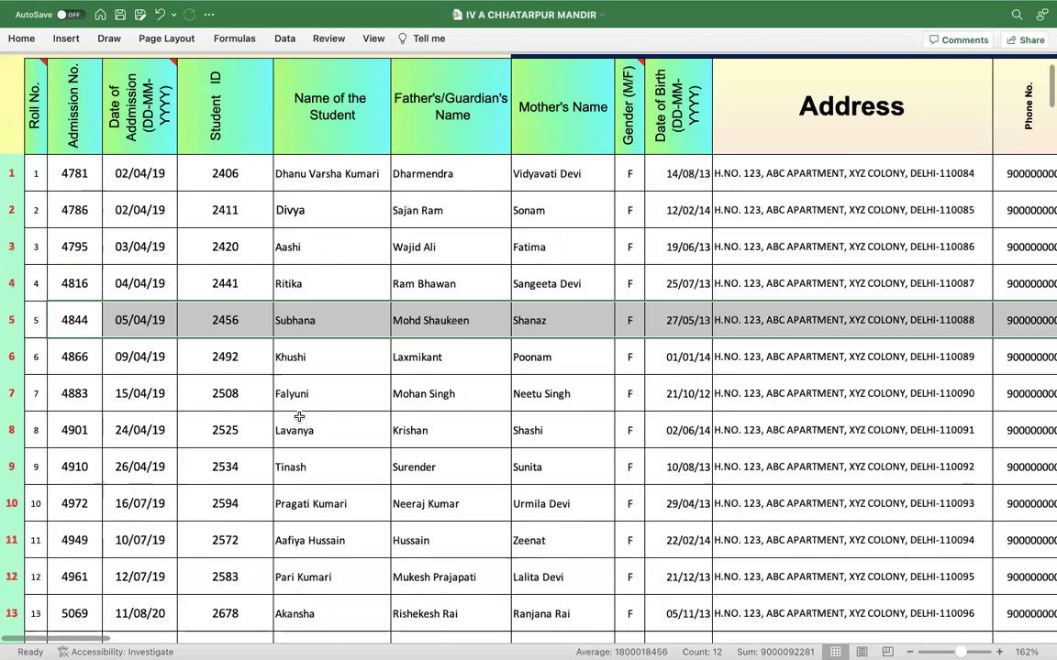
scroll(299, 417, "up", 3)
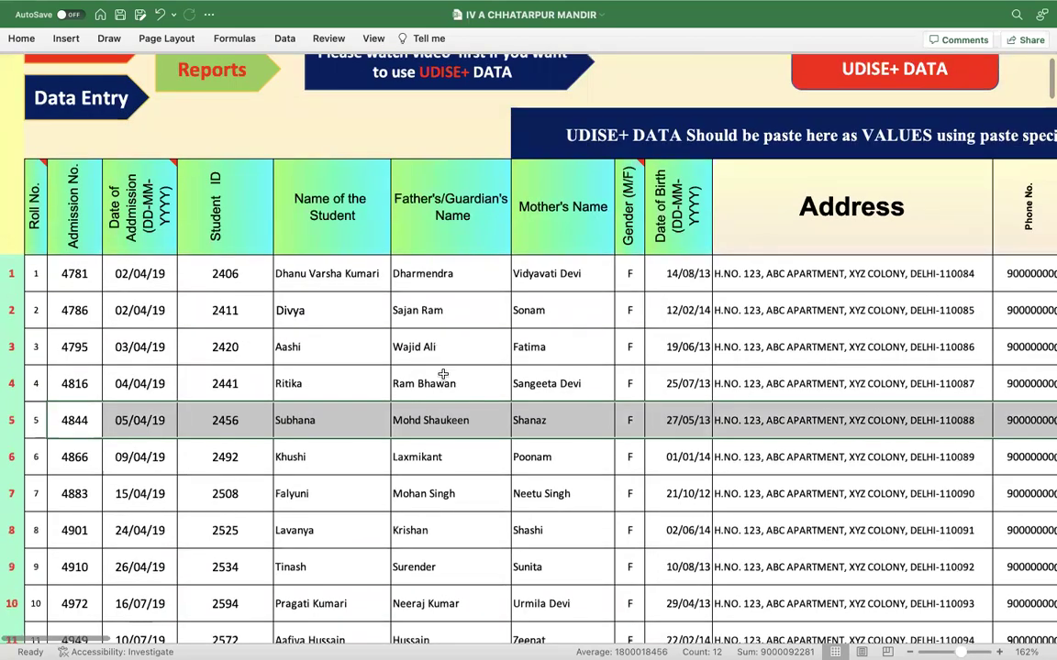
scroll(443, 375, "right", 5)
scroll(442, 375, "right", 6)
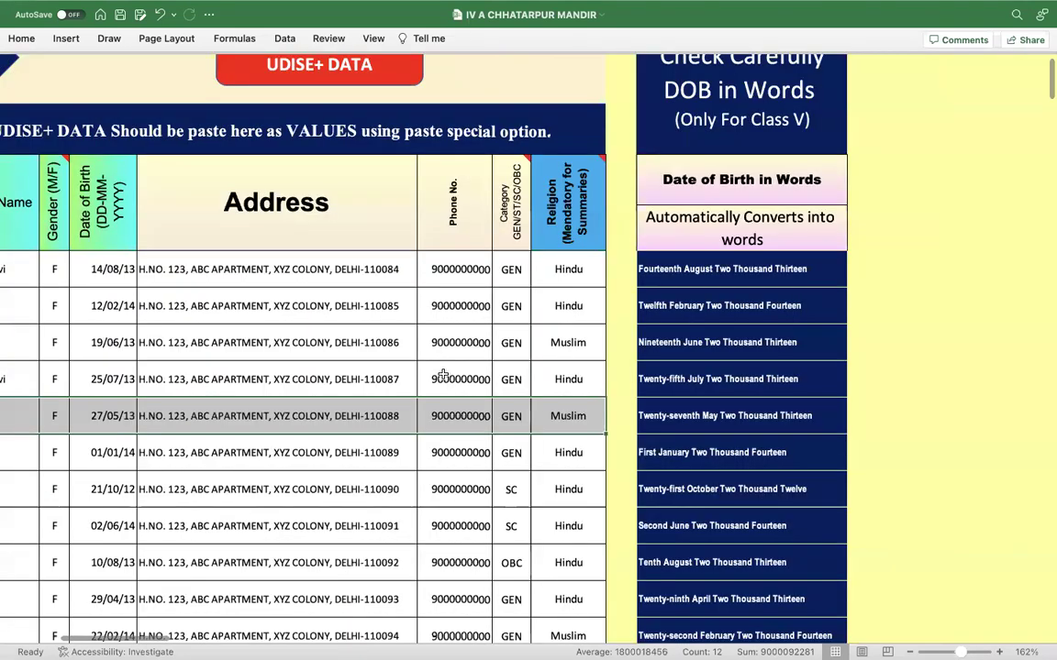
scroll(442, 374, "left", 6)
scroll(183, 275, "left", 5)
scroll(131, 414, "down", 1)
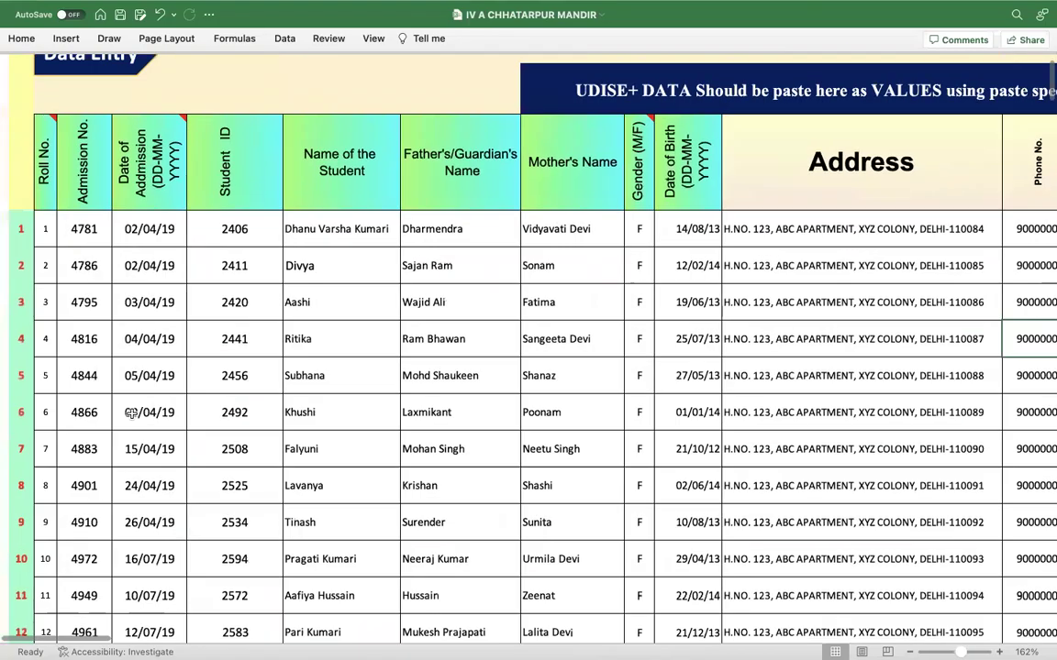
scroll(131, 413, "down", 5)
scroll(131, 414, "up", 6)
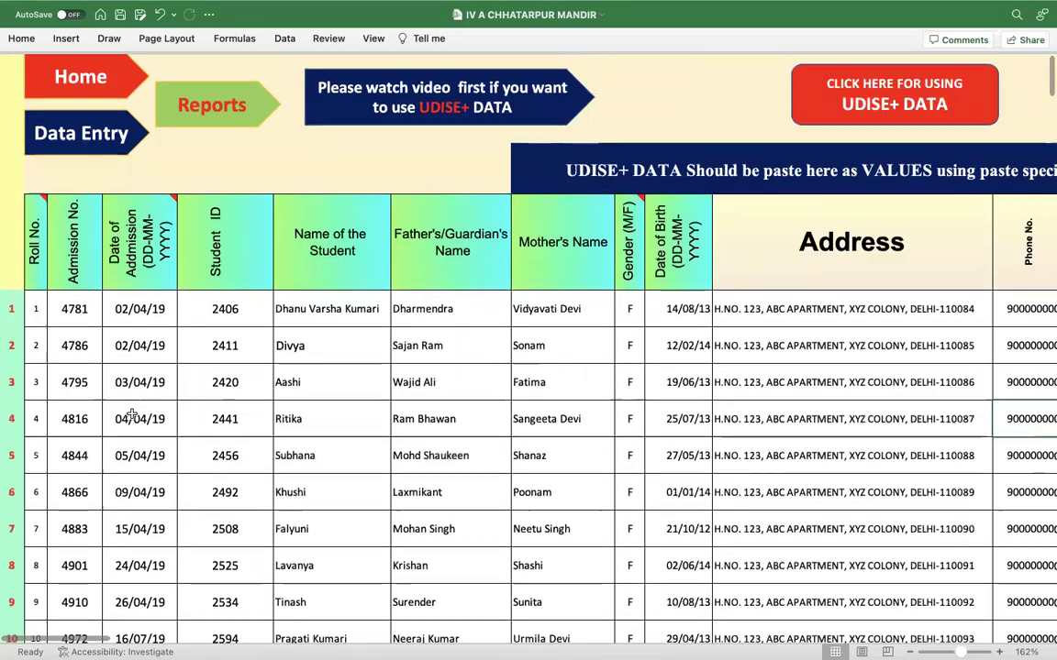
scroll(131, 414, "down", 6)
scroll(131, 413, "up", 1)
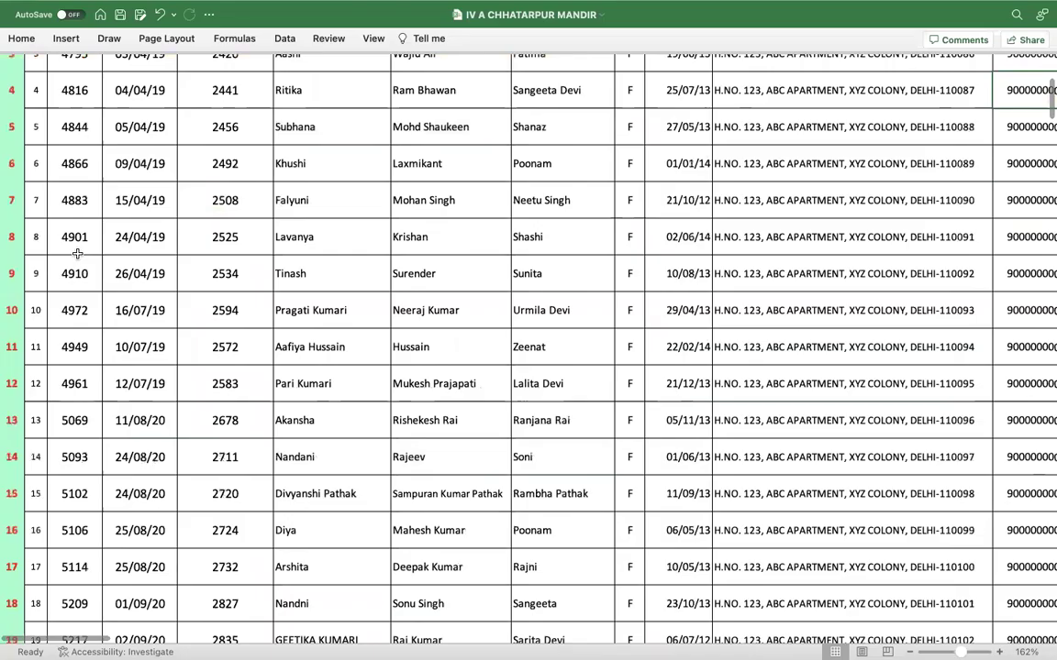
left_click(37, 114)
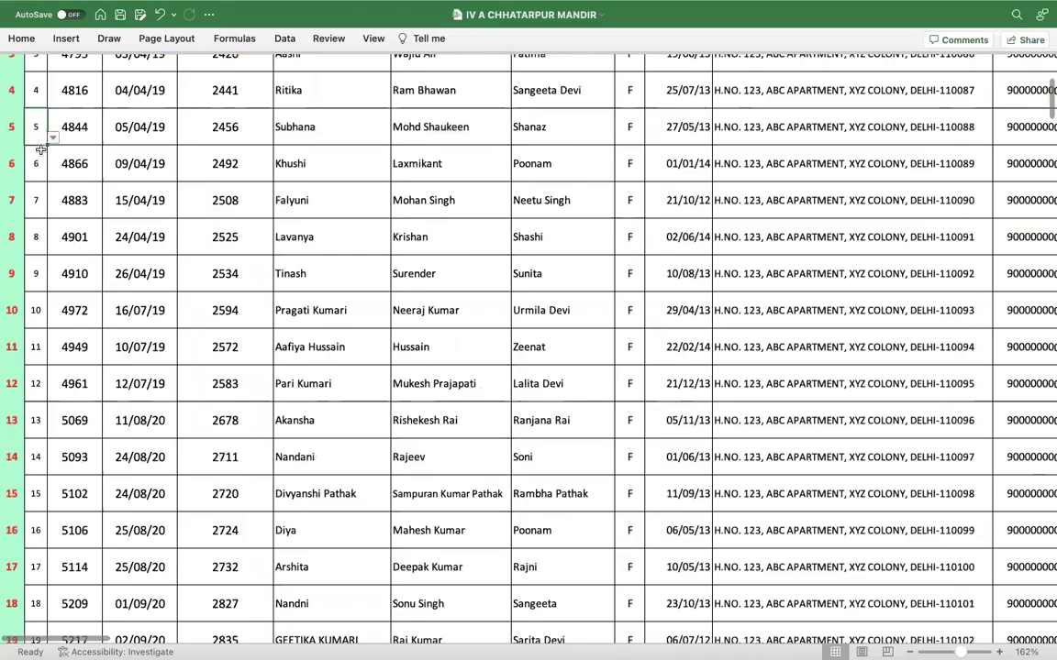
left_click(38, 311)
left_click(36, 496)
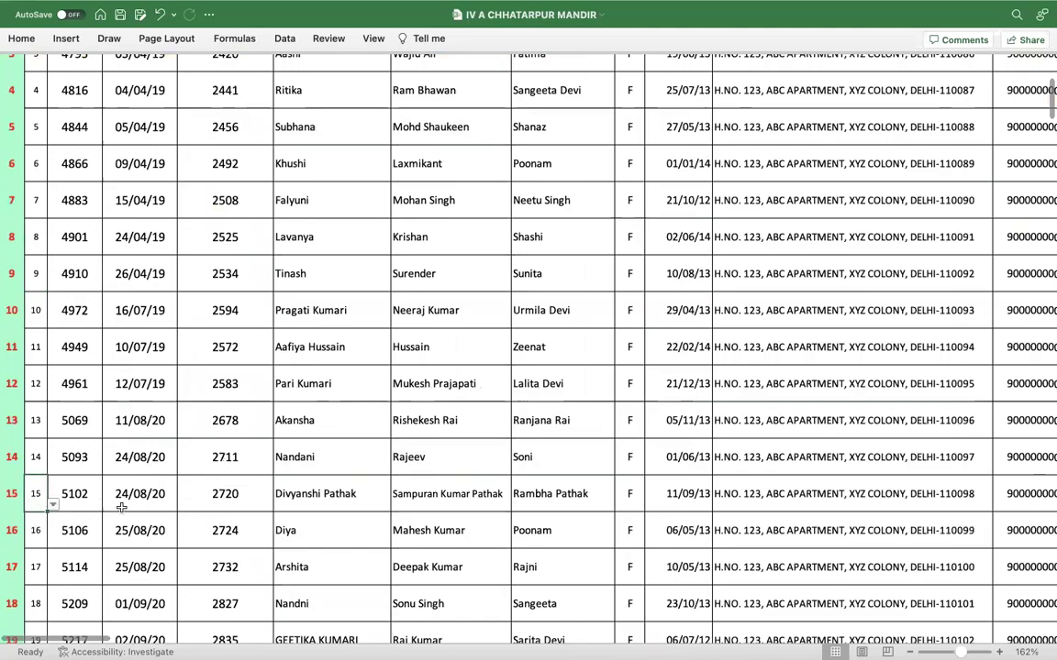
scroll(184, 497, "up", 5)
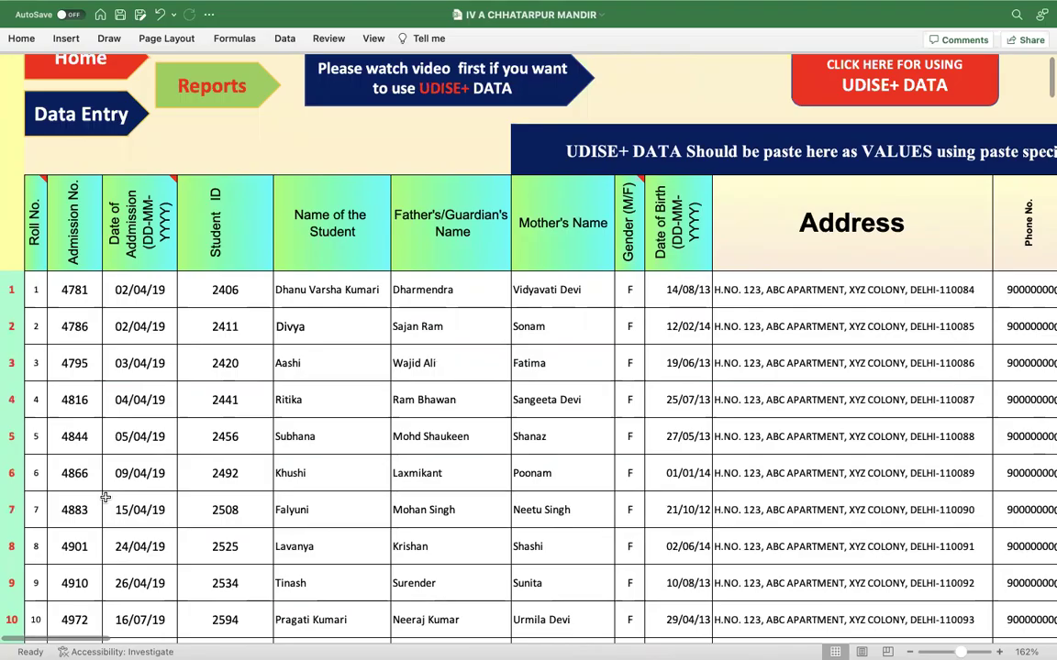
- Clear the student record at roll number 5 from admission number through religion, keeping the roll number, and return to the Data Entry page
left_click(35, 433)
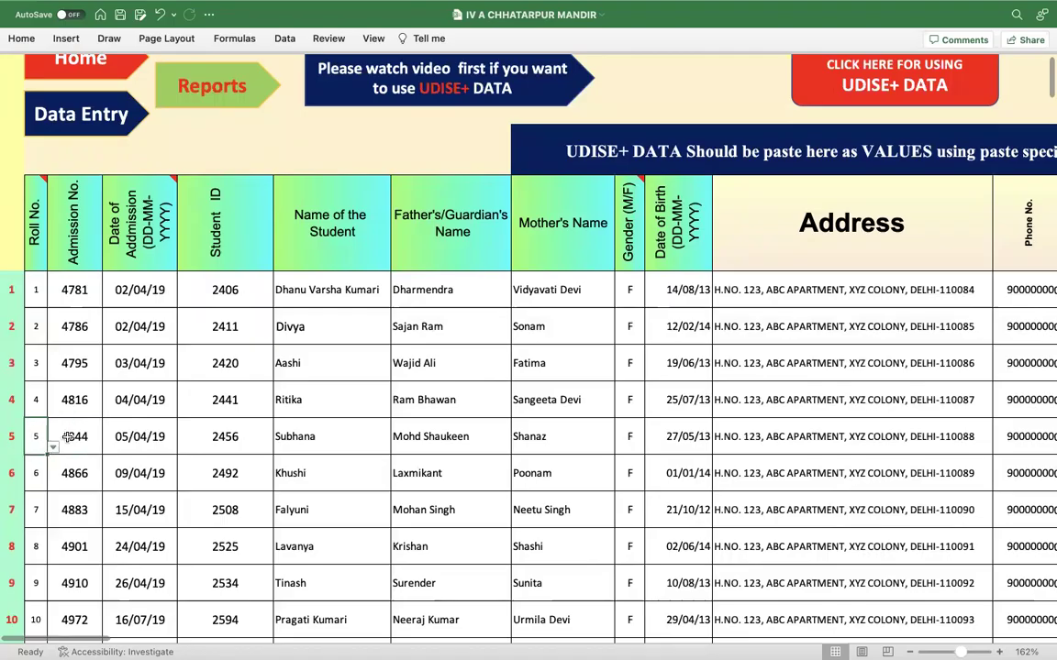
left_click(79, 437)
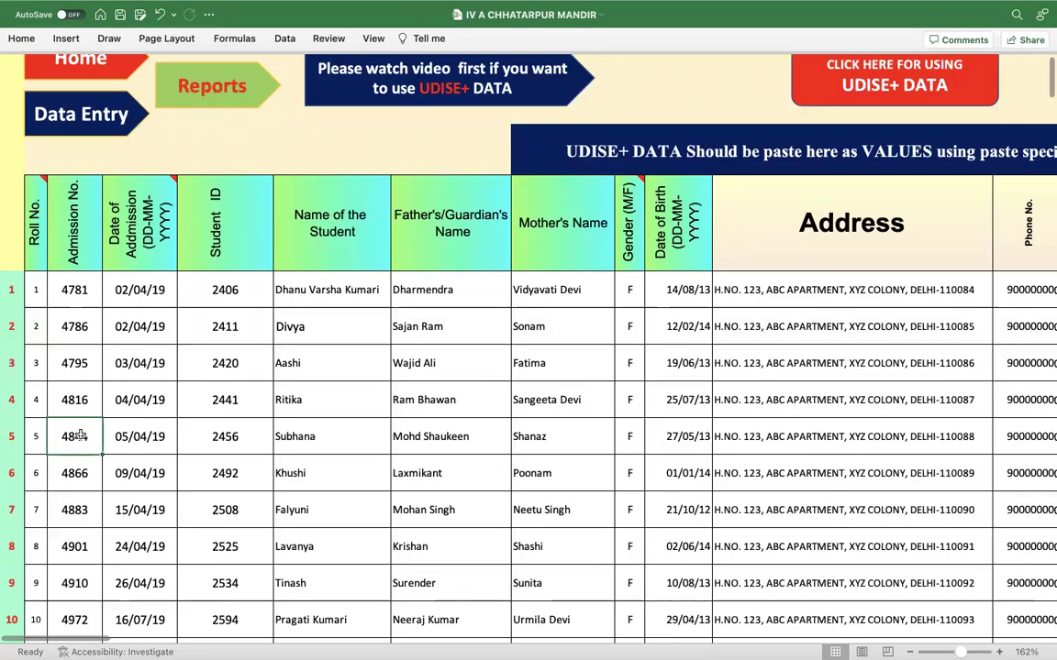
key("ctrl+shift+Right")
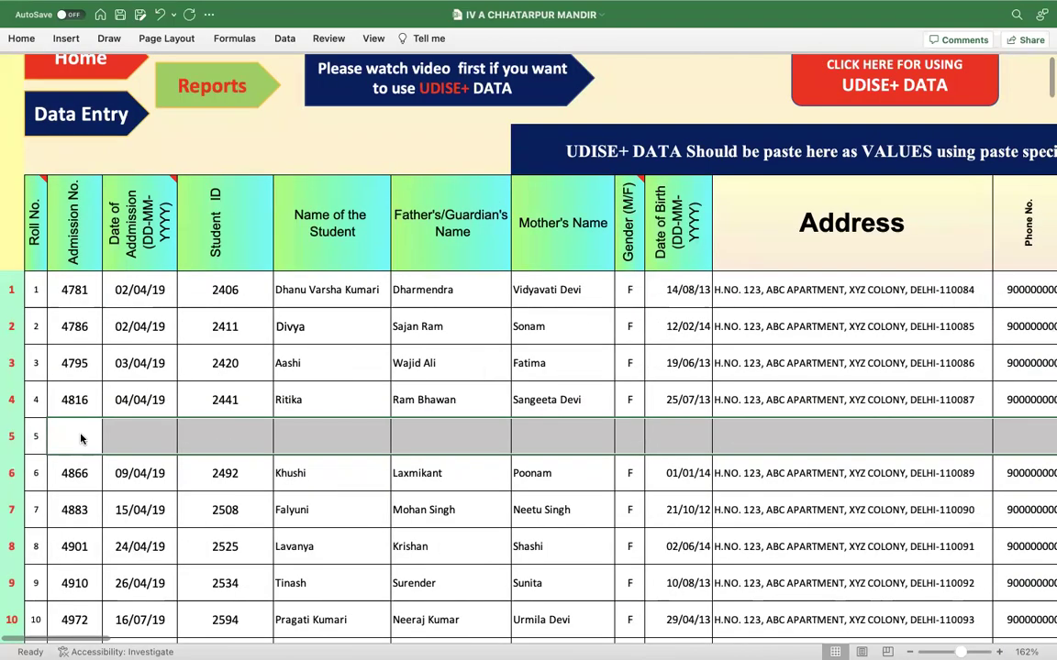
scroll(81, 438, "up", 1)
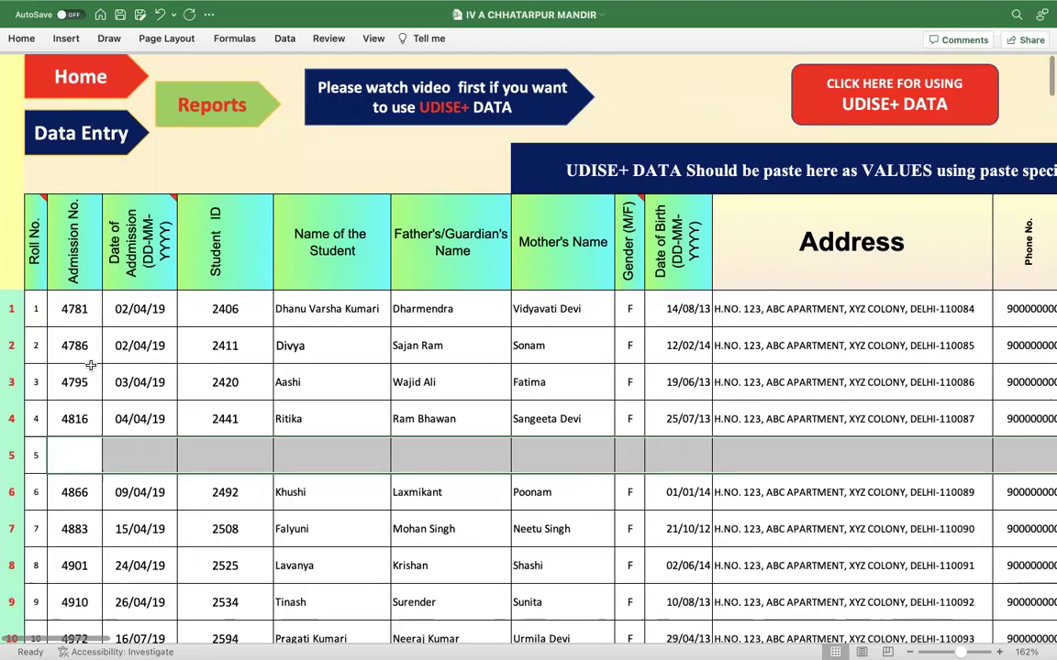
left_click(90, 141)
scroll(356, 385, "down", 3)
scroll(358, 385, "up", 3)
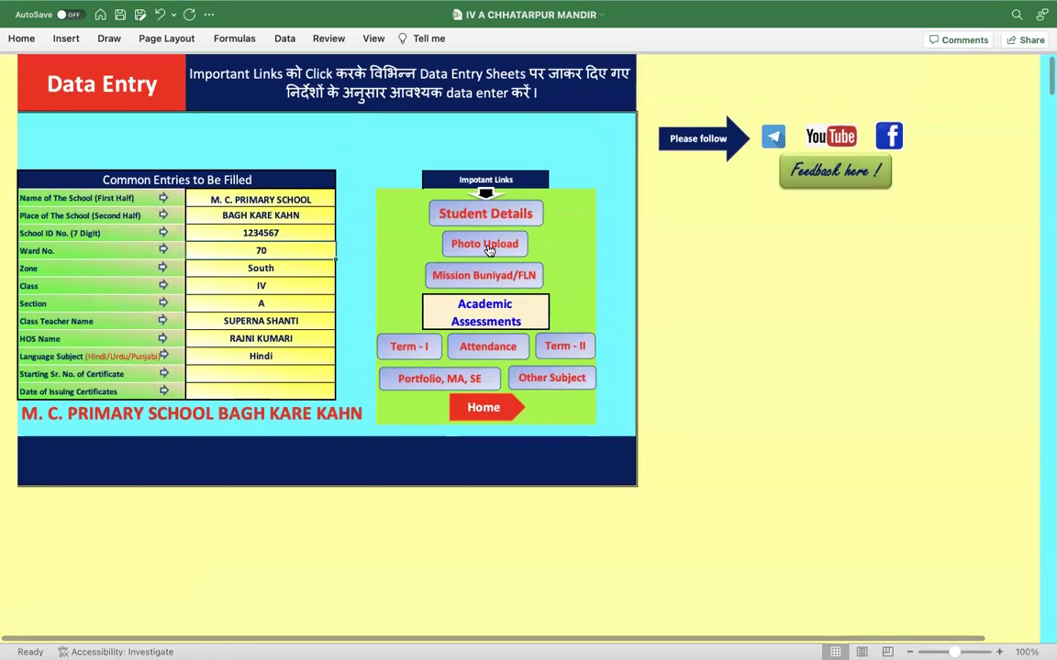
- Open the Photo Upload sheet and delete the student photo at serial number 5
left_click(484, 247)
scroll(246, 367, "down", 10)
scroll(246, 366, "up", 5)
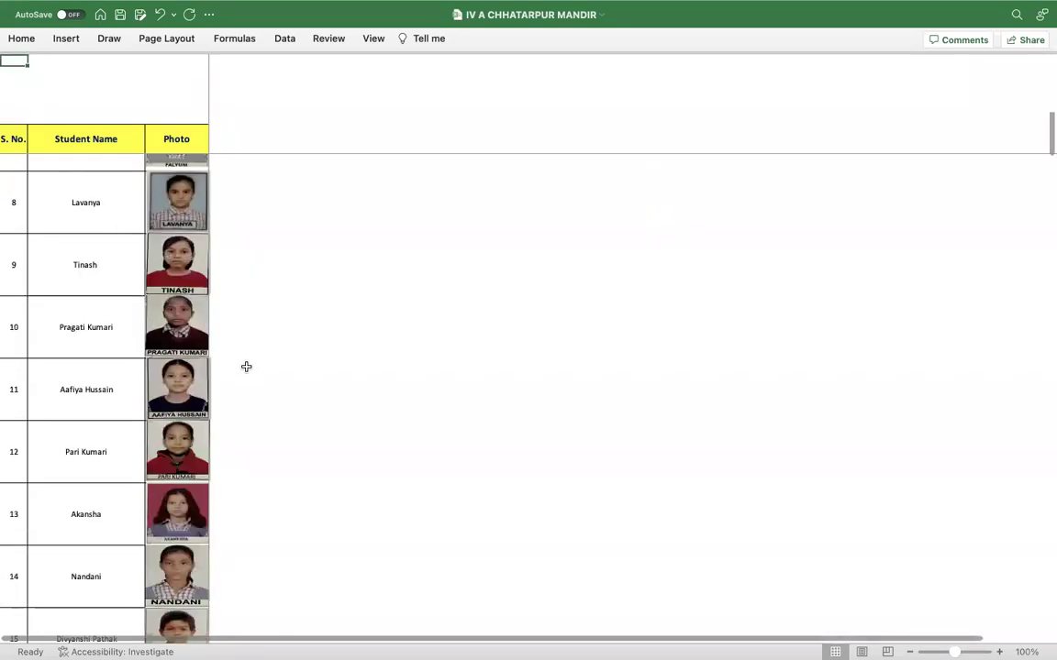
scroll(212, 170, "up", 5)
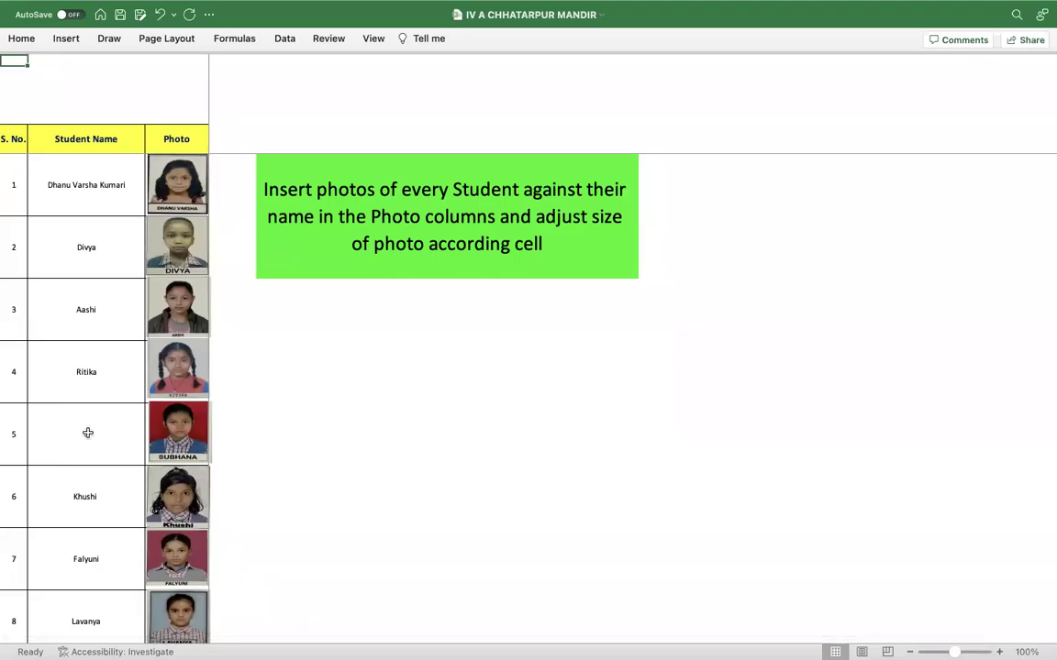
left_click(179, 439)
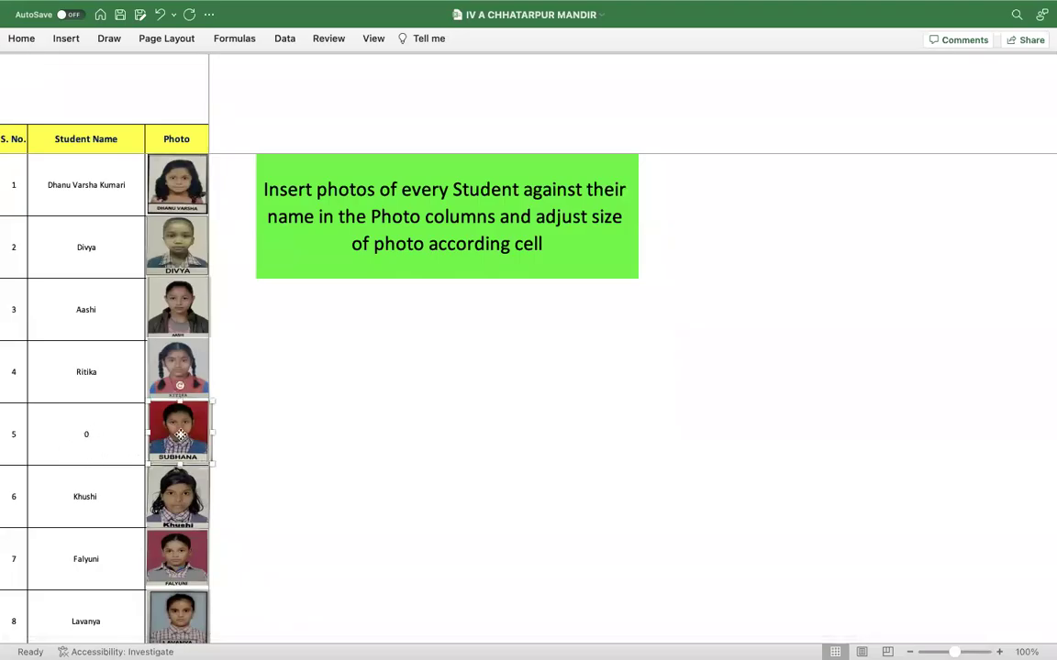
key("Delete")
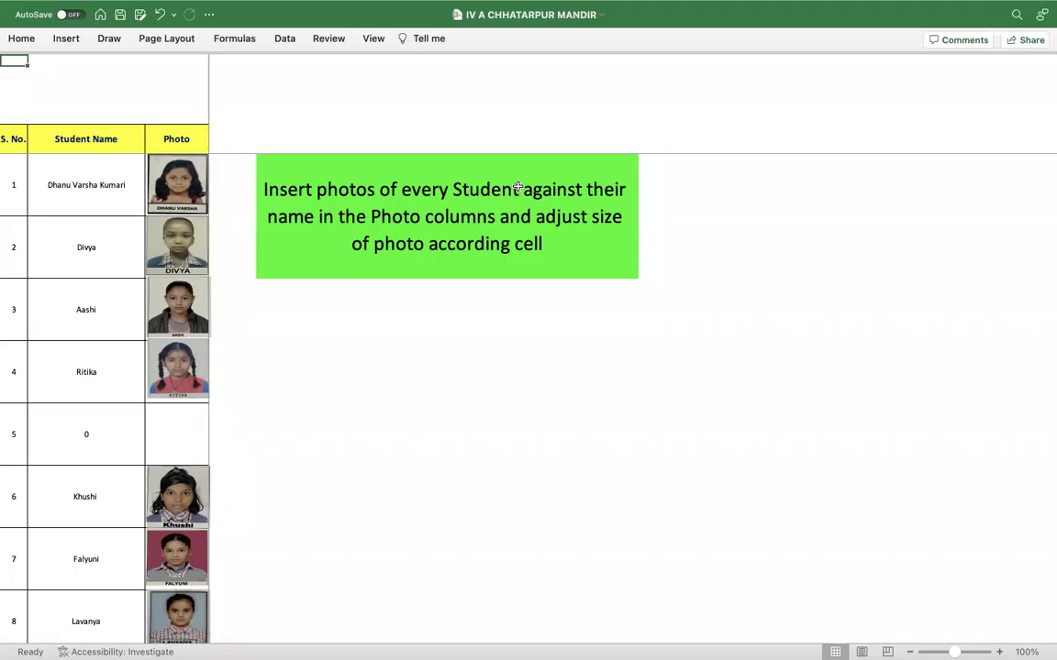
scroll(377, 393, "down", 10)
scroll(377, 394, "up", 10)
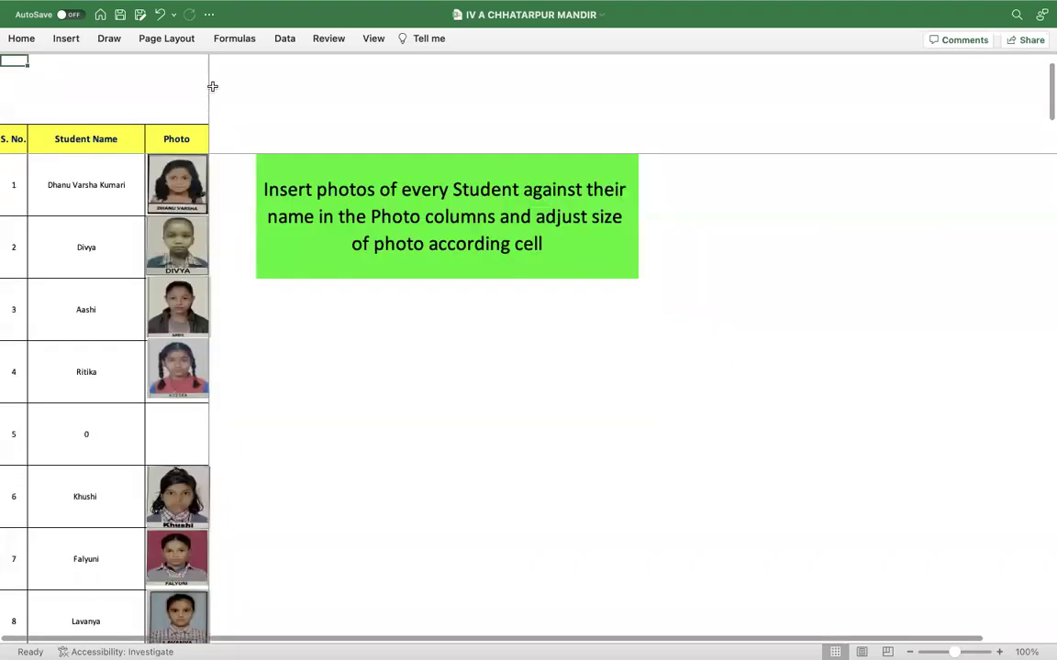
- Return to the Data Entry page and open the Mission Buniyad/FLN assessment sheet
left_click(179, 83)
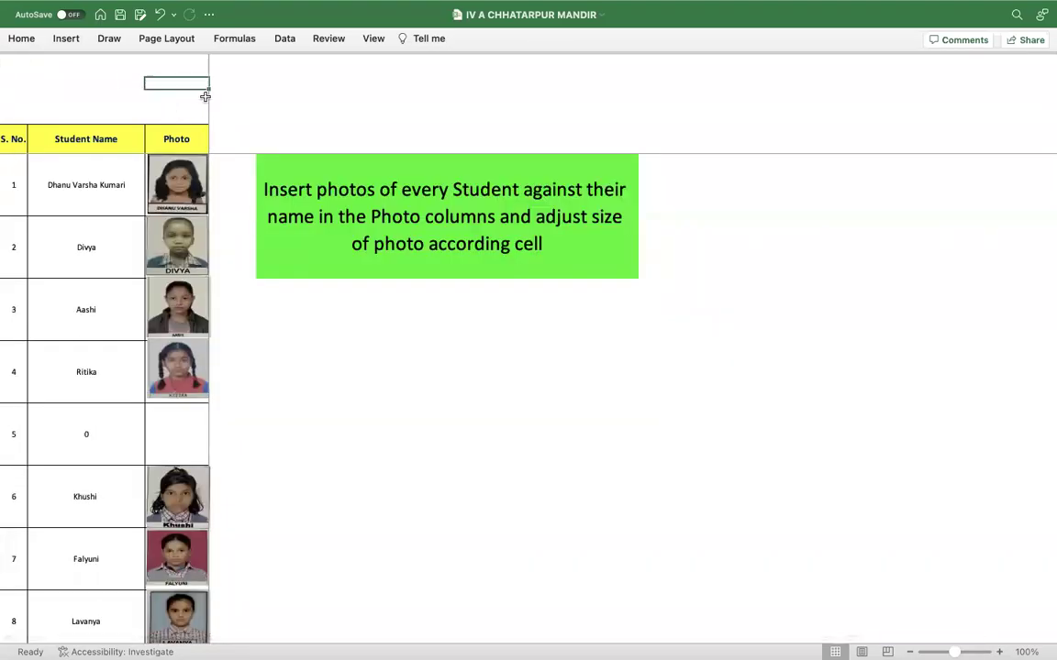
left_click(299, 99)
scroll(490, 322, "down", 2)
scroll(490, 322, "up", 2)
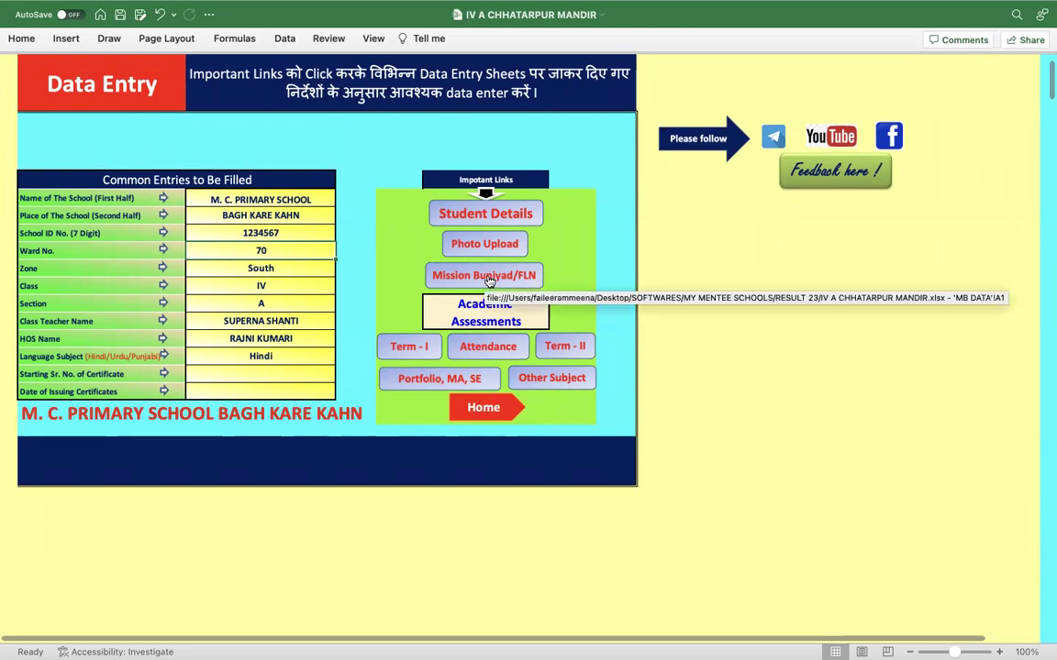
left_click(493, 282)
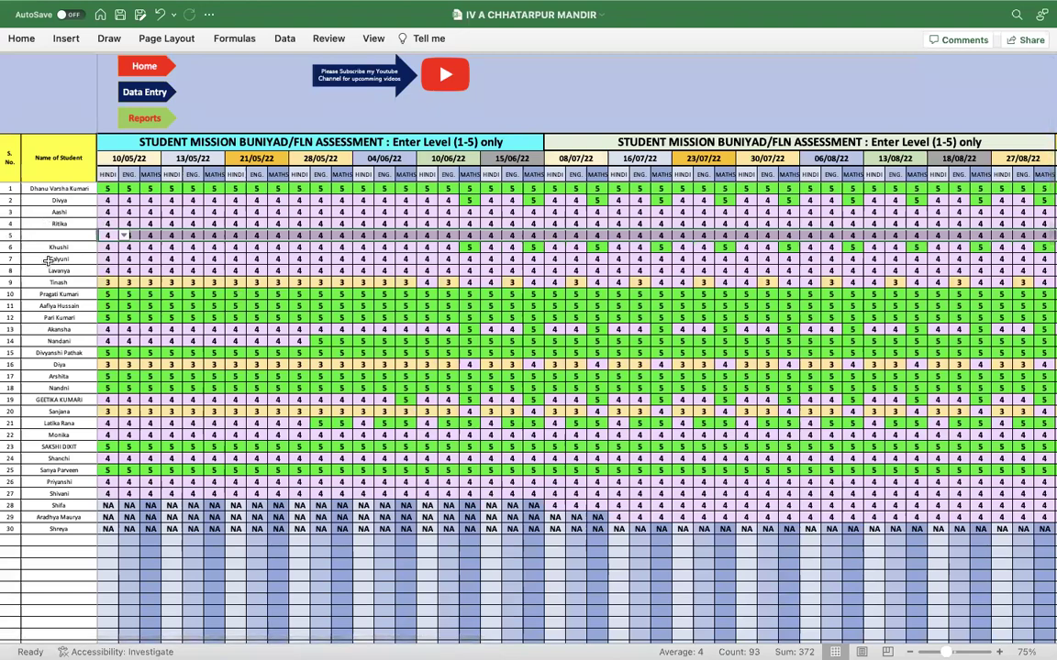
scroll(48, 260, "up", 2)
scroll(48, 260, "up", 5)
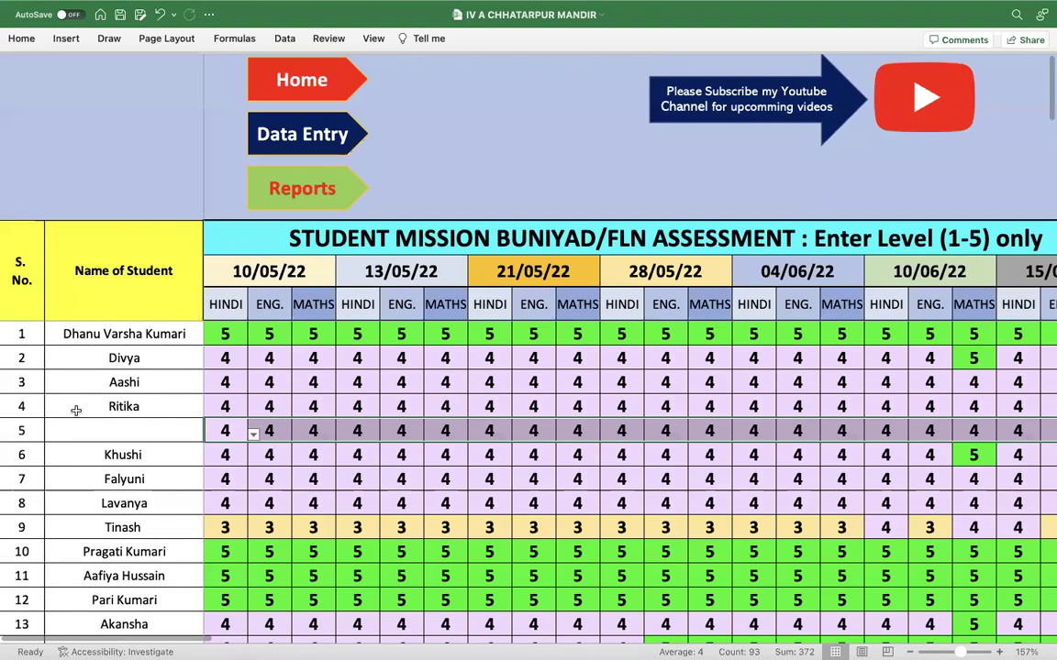
- Clear serial number 5's assessment levels from 10/05/22 through the FINAL columns, and return to the Data Entry page
left_click(227, 431)
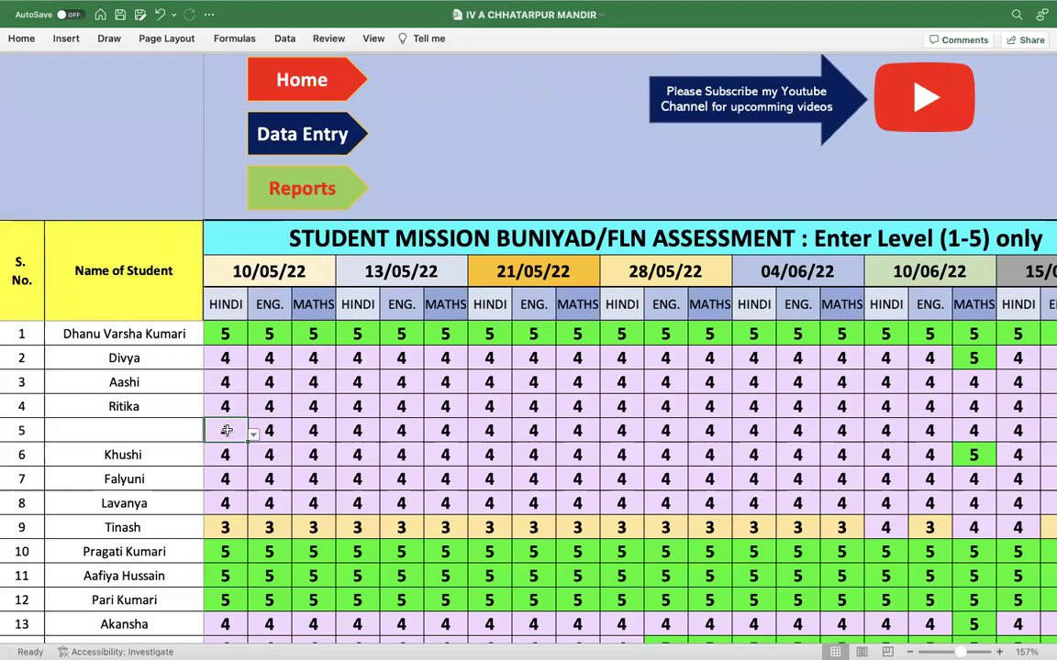
key("ctrl+shift+Right")
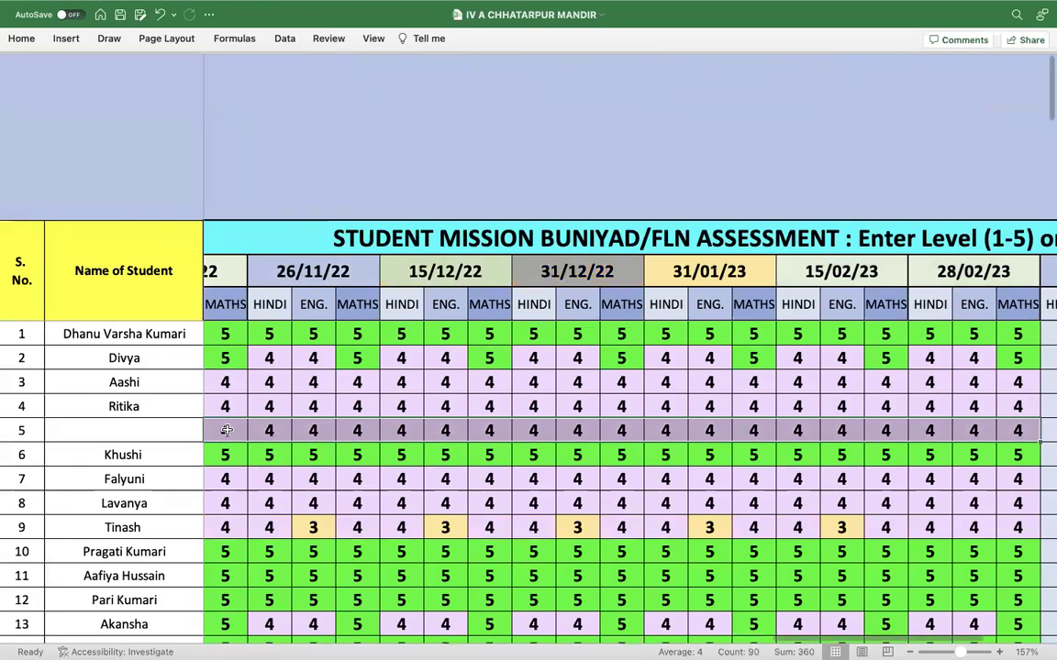
scroll(226, 430, "left", 5)
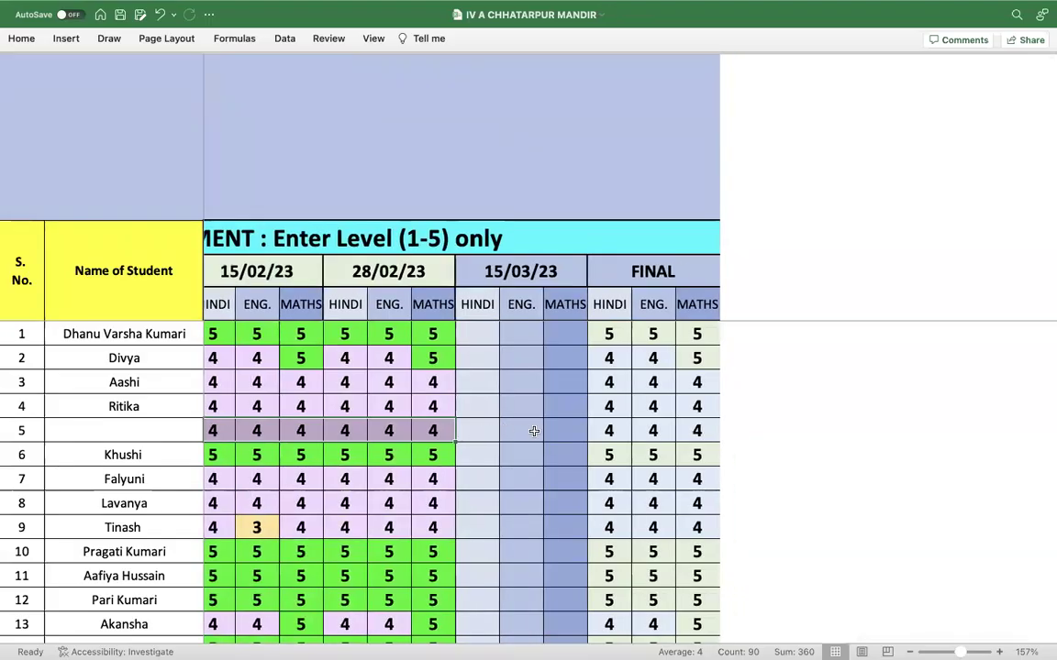
key("shift+Right")
key("shift+Right")
key("shift+Right")
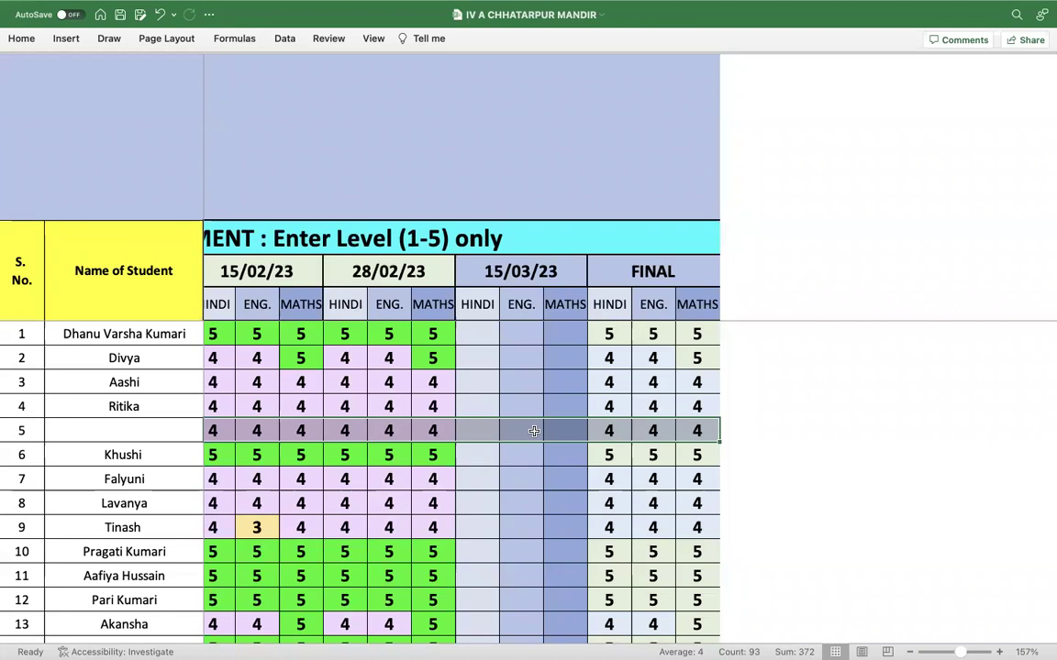
key("Delete")
scroll(535, 435, "left", 20)
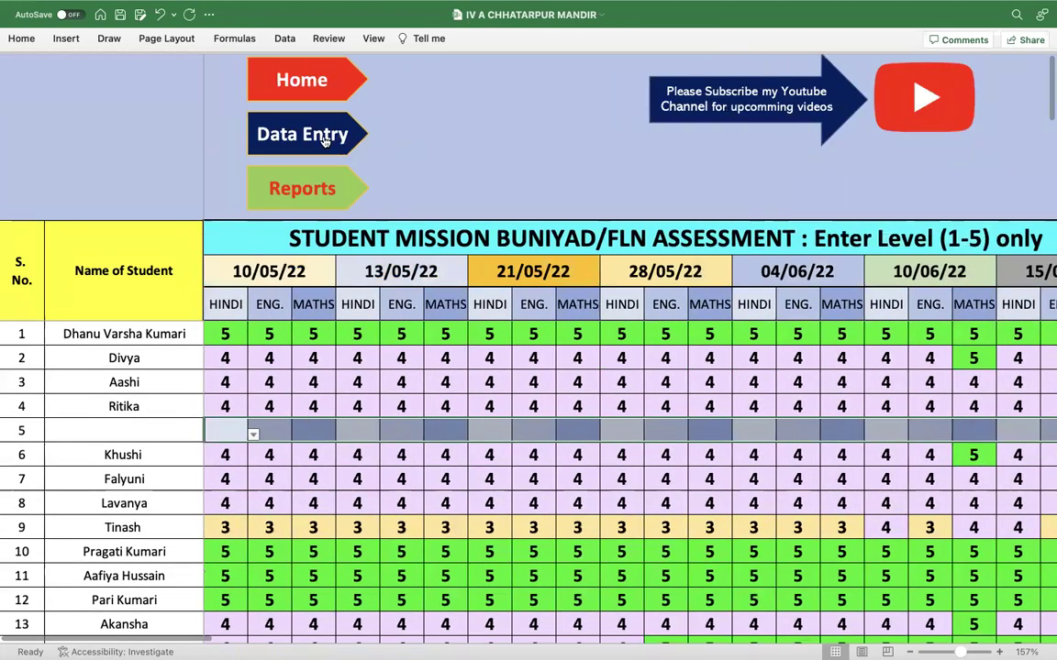
left_click(279, 130)
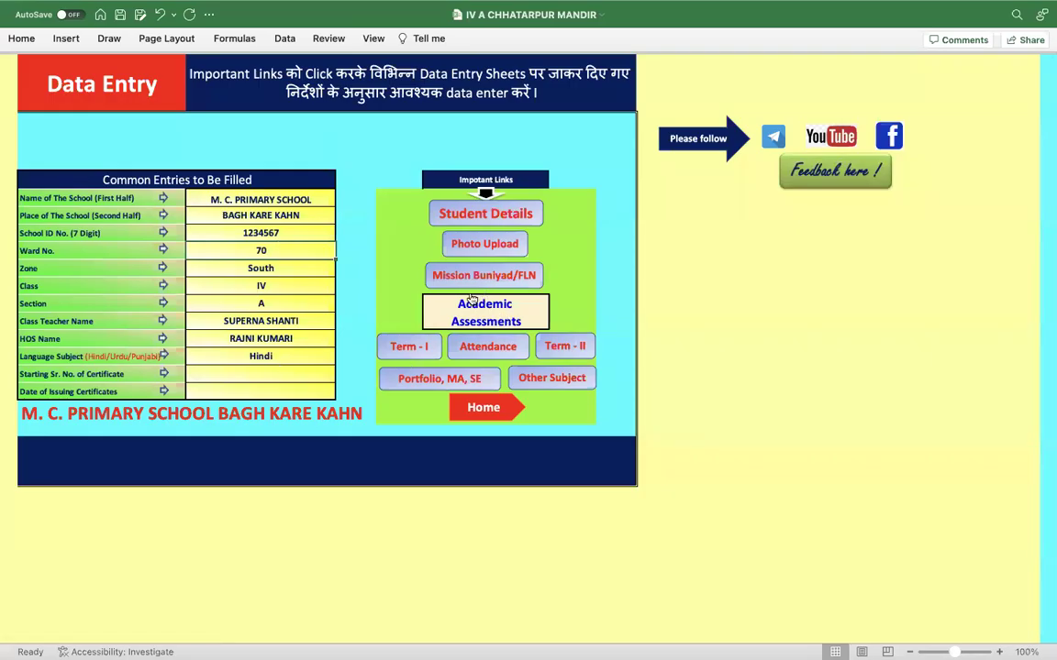
- Clear all periodic assessment and mid-term exam marks of serial number 5 in the Term - I sheet, and return to the Data Entry page
left_click(404, 347)
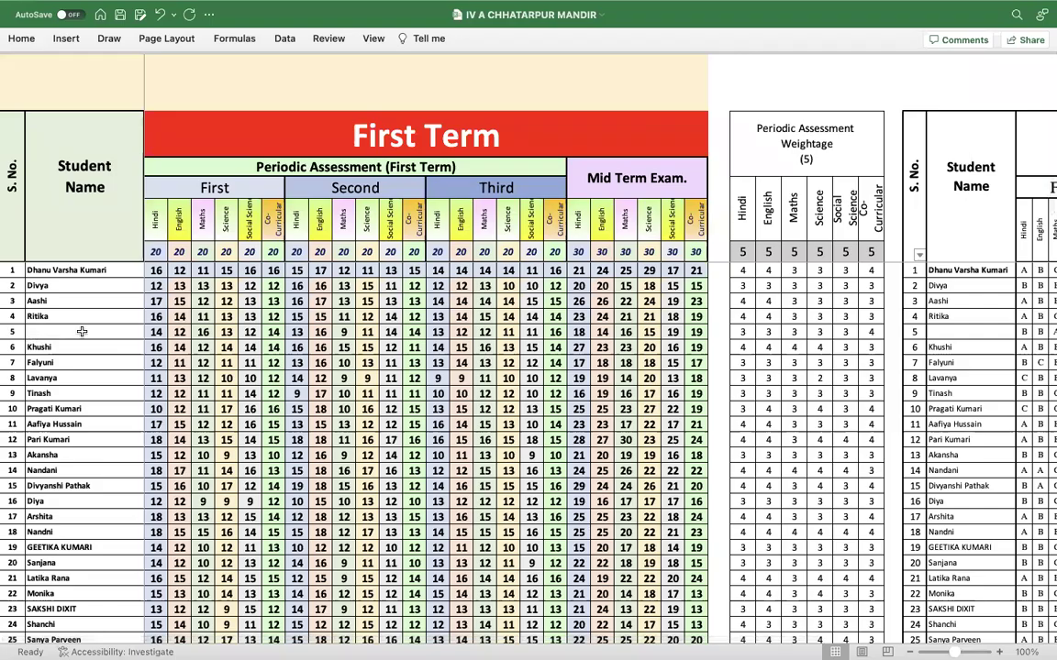
left_click(158, 332)
key("ctrl+shift+Right")
key("Delete")
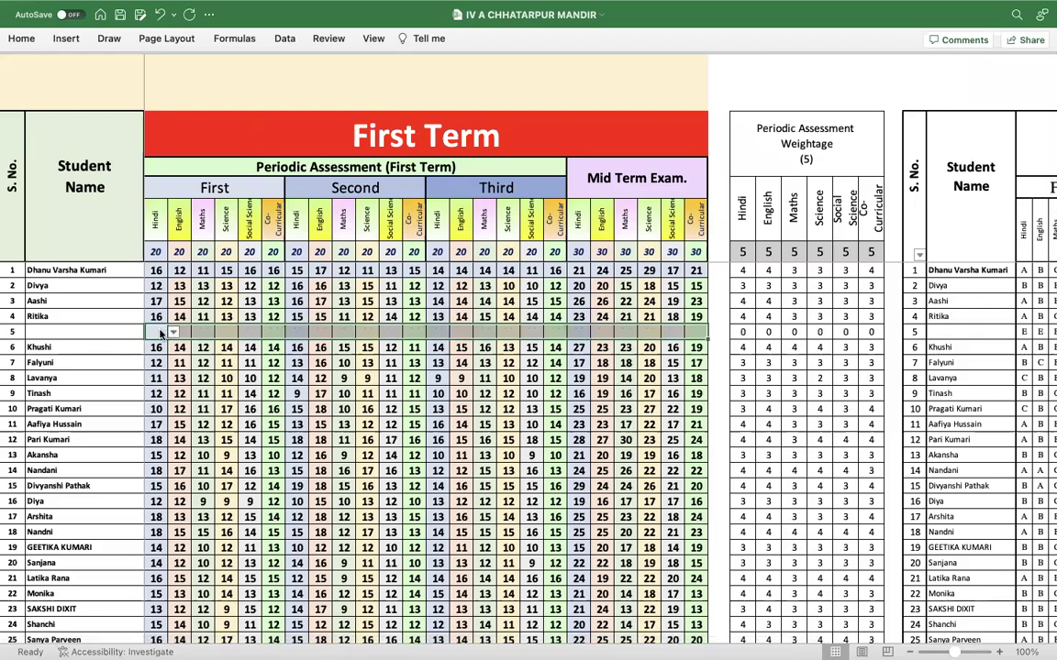
scroll(424, 288, "down", 6)
scroll(381, 260, "up", 6)
scroll(538, 261, "right", 2)
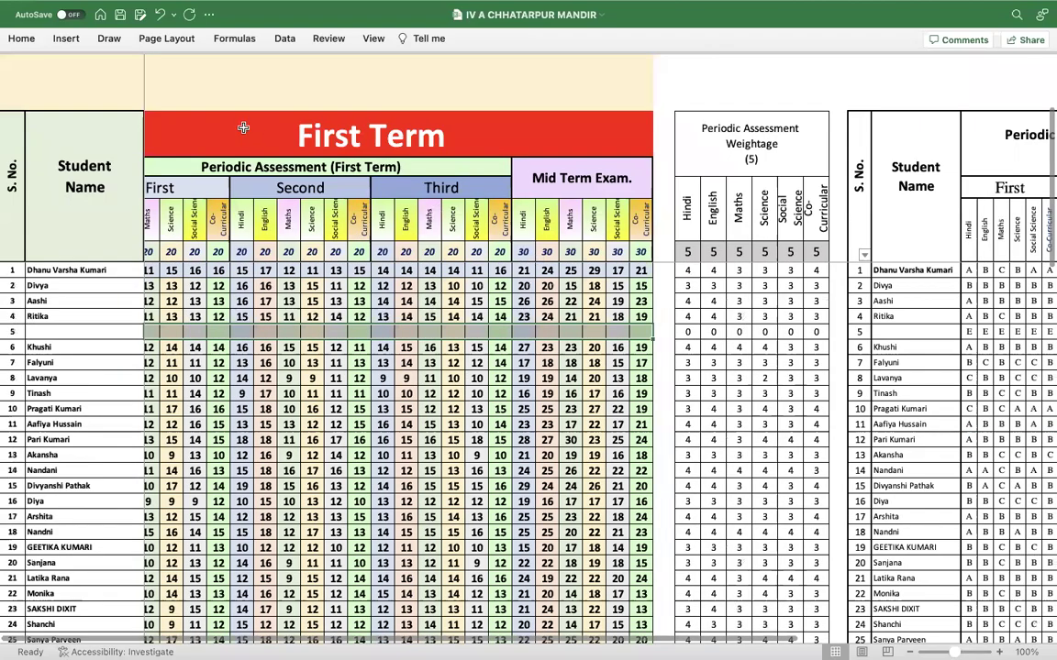
left_click(109, 86)
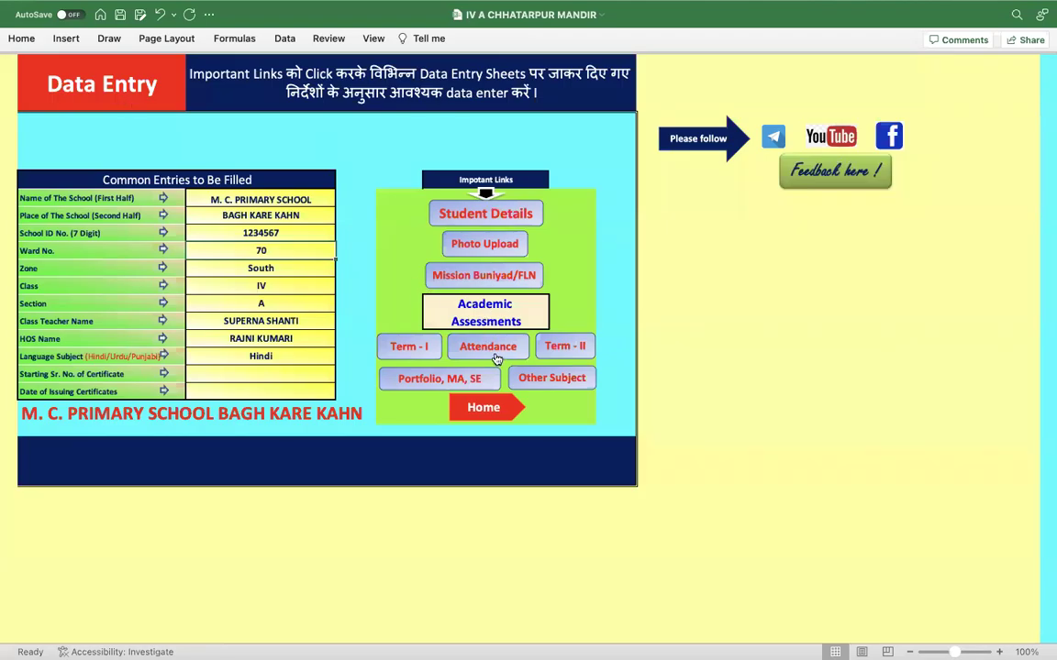
- Clear serial number 5's maximum and actual attendance, both up to 30 September and session total, in the Attendance sheet, and return to the Data Entry page
left_click(484, 318)
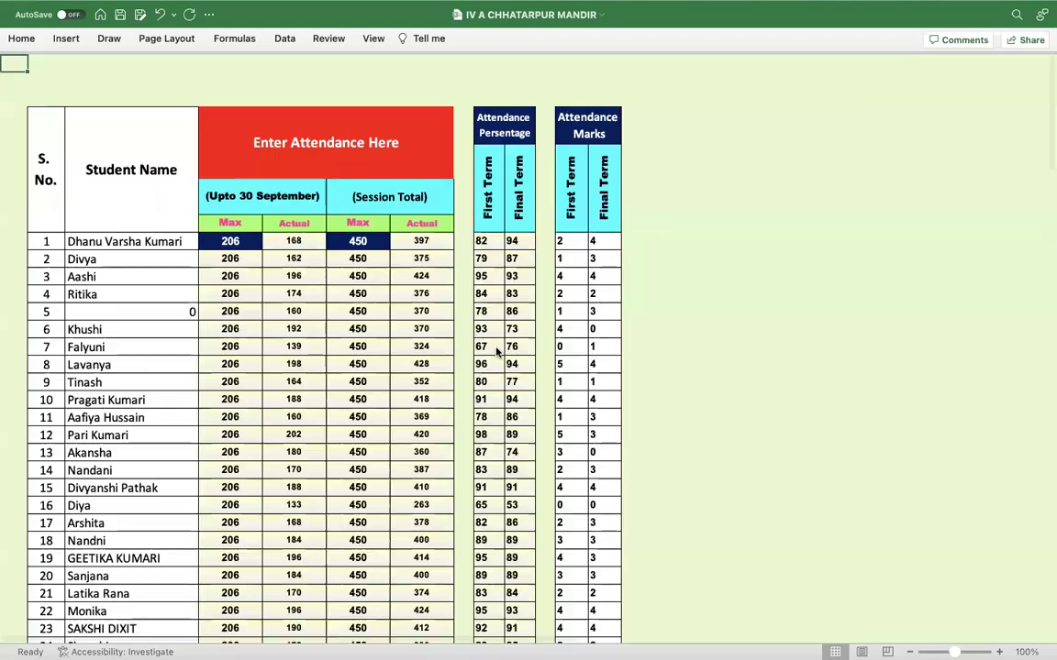
left_click(239, 313)
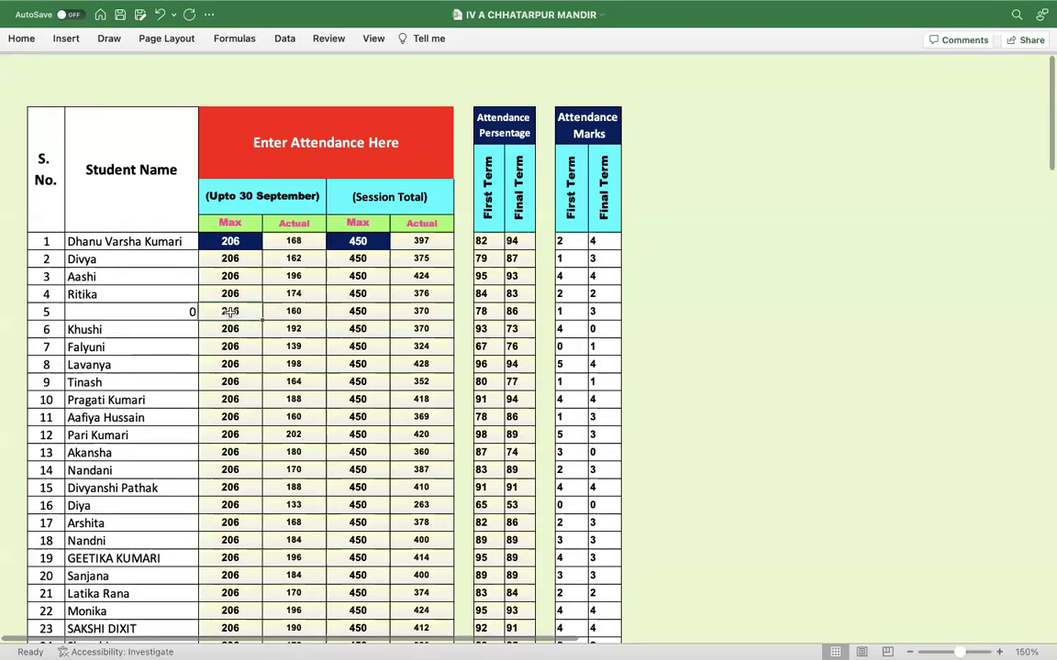
left_click(430, 313, "shift")
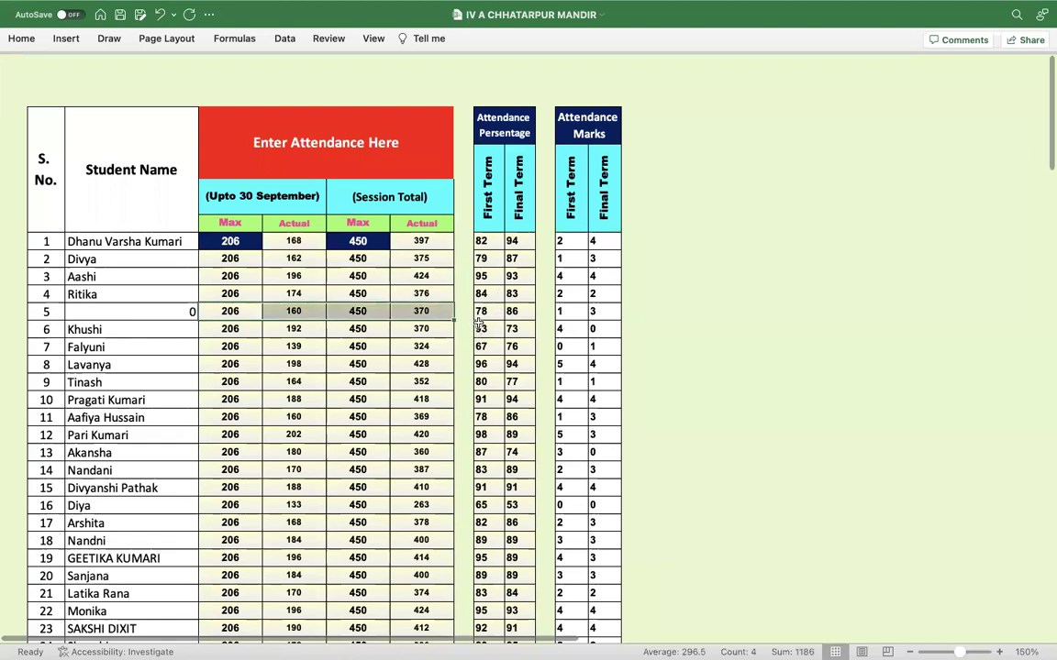
key("Delete")
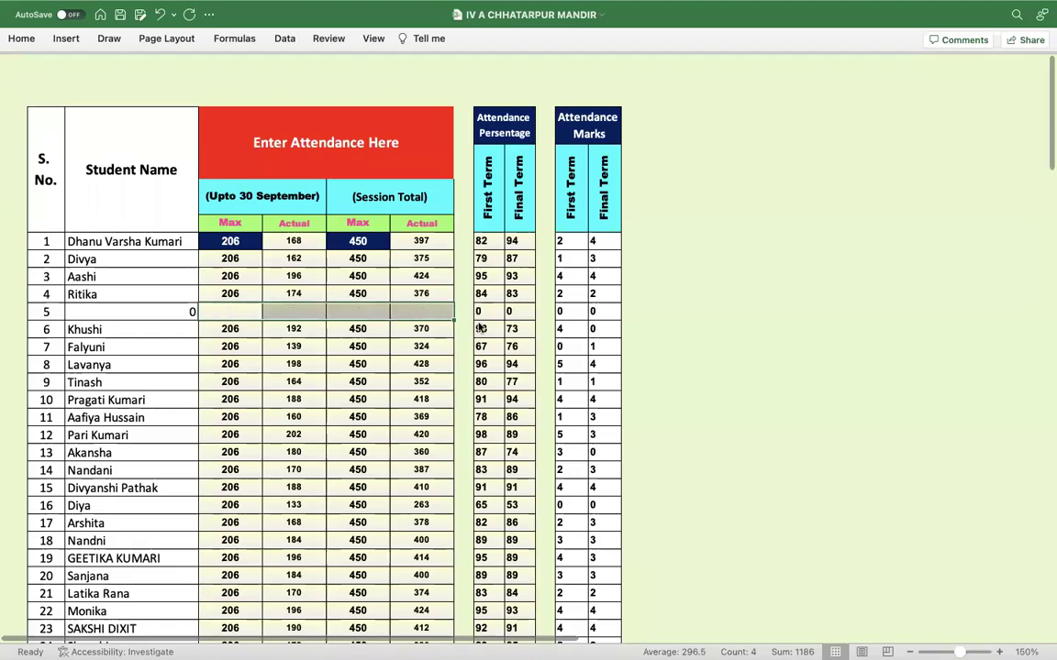
scroll(566, 304, "down", 2)
scroll(563, 302, "down", 15)
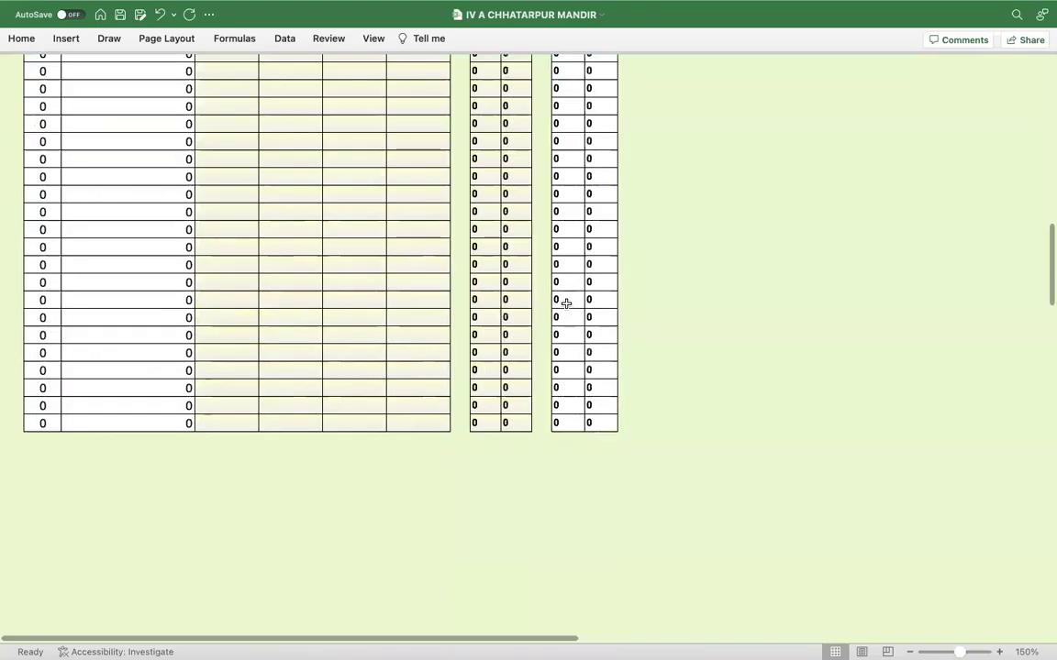
scroll(563, 301, "up", 20)
left_click(731, 116)
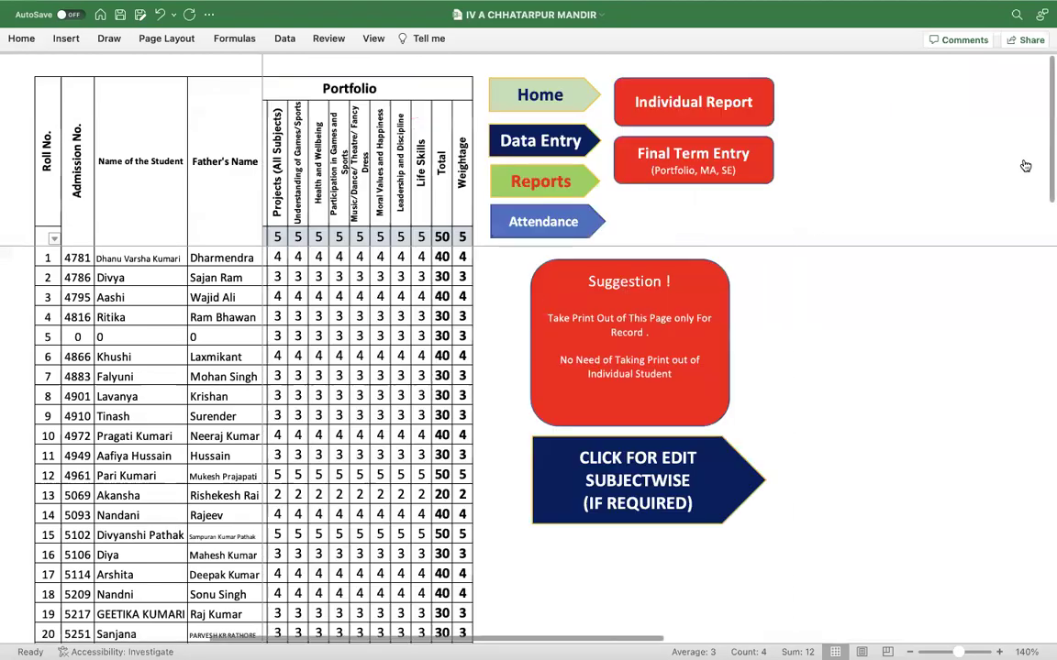
scroll(928, 128, "left", 5)
left_click(886, 145)
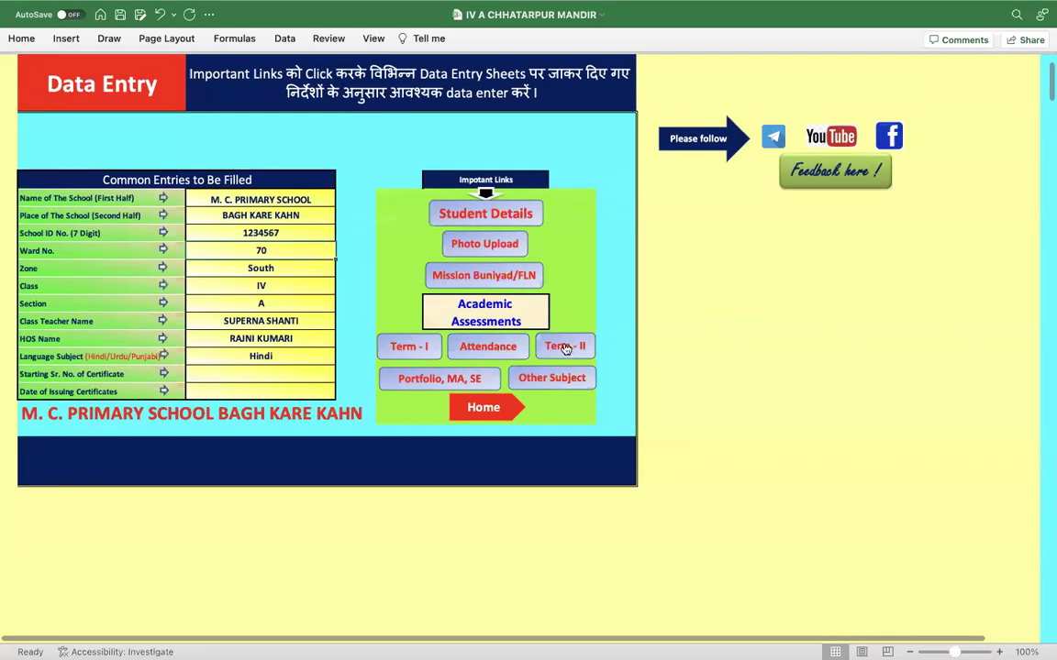
- Clear all periodic assessment and final term exam marks of serial number 5 in the Term - II sheet, and return to the Data Entry page
left_click(570, 345)
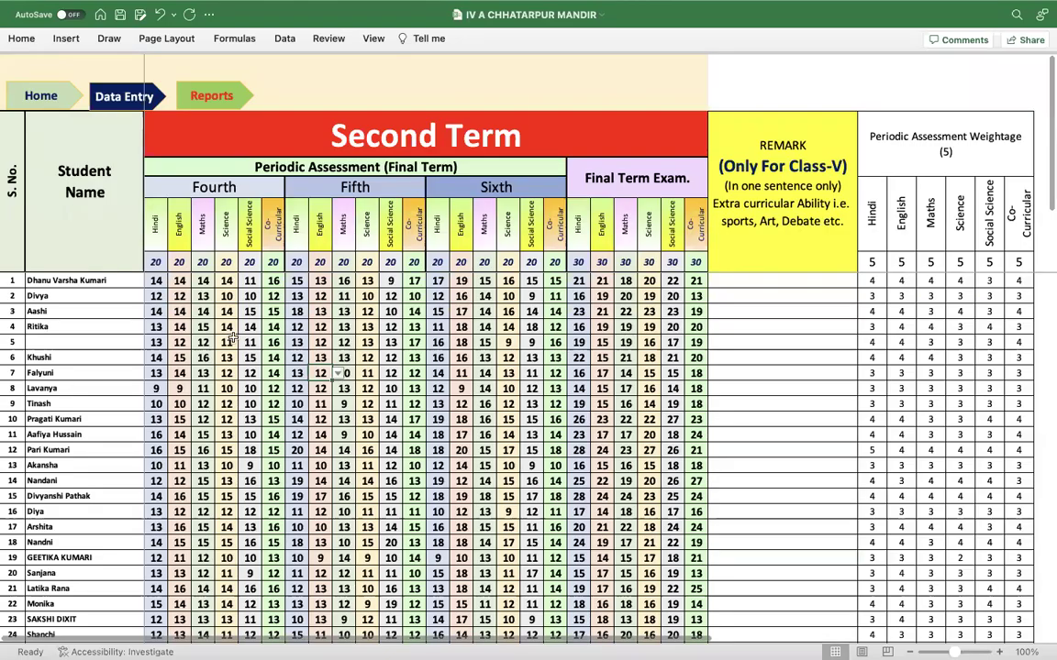
left_click(156, 343)
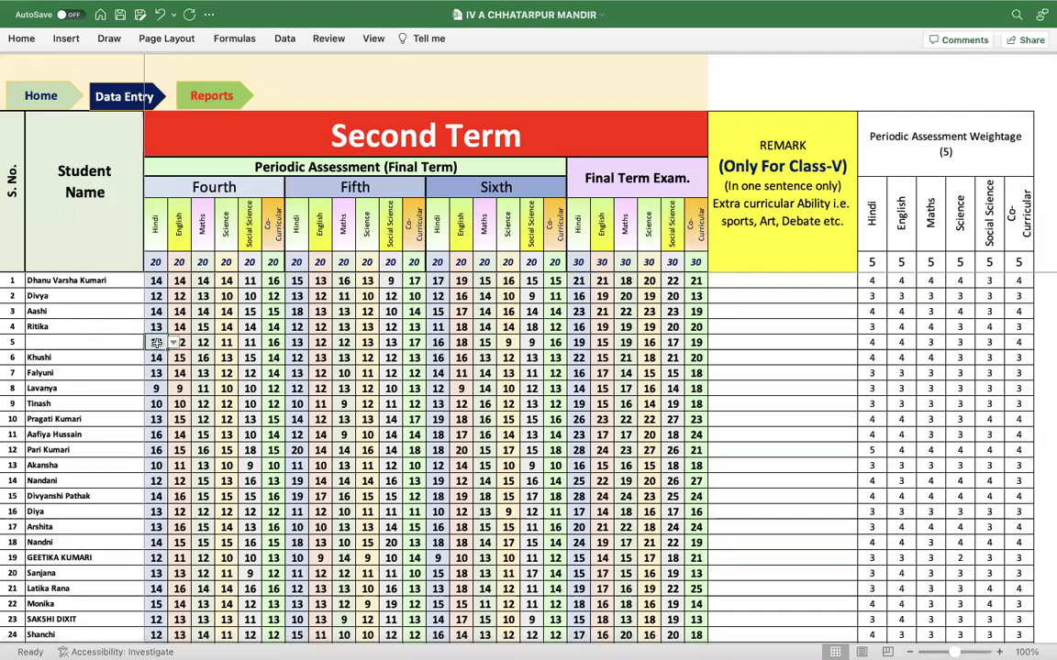
key("super+shift+Right")
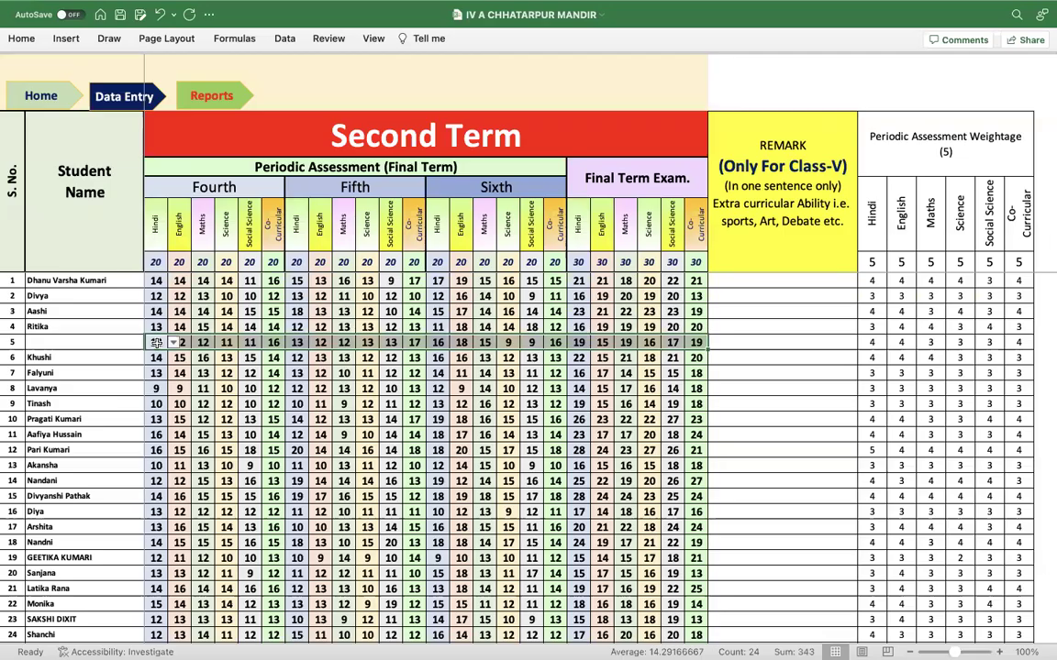
key("Delete")
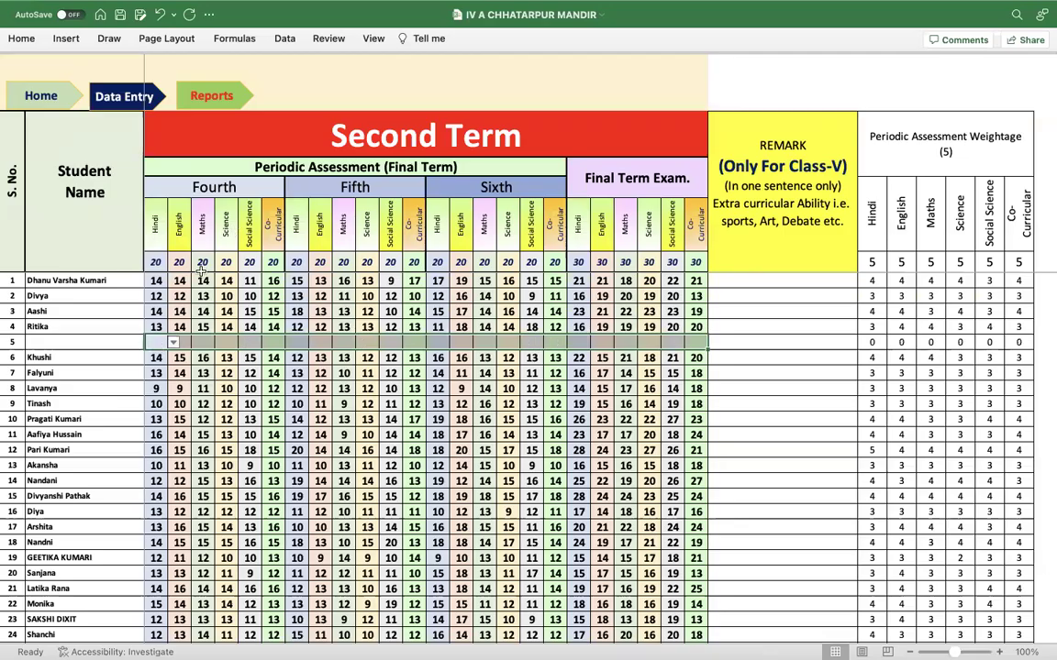
scroll(158, 316, "down", 4)
scroll(159, 317, "right", 1)
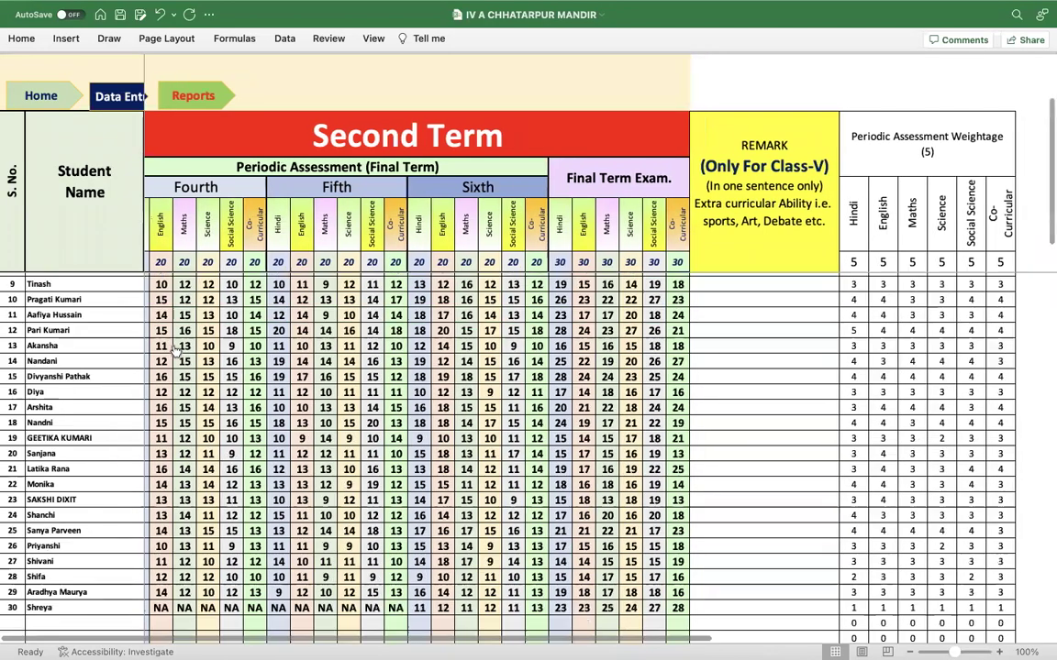
scroll(121, 98, "up", 4)
left_click(120, 98)
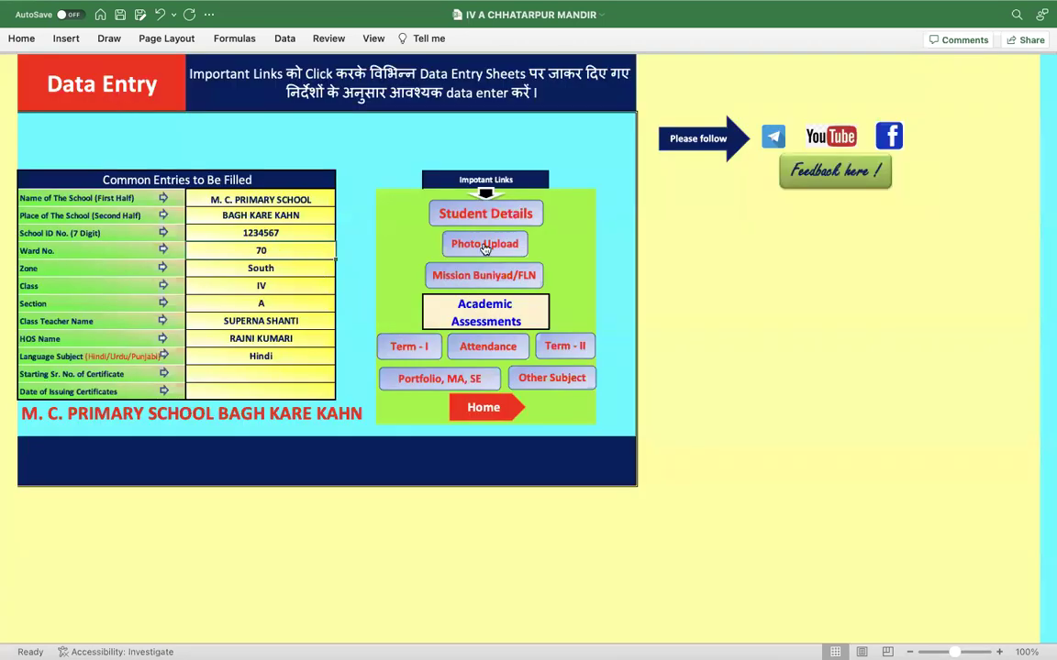
- Clear roll number 5's Term-I Multiple Assessment, Subject Enrichment and Portfolio marks in the Portfolio, MA, SE sheet, leaving the attendance, total and weightage columns
left_click(456, 383)
scroll(367, 409, "down", 1)
scroll(367, 409, "up", 1)
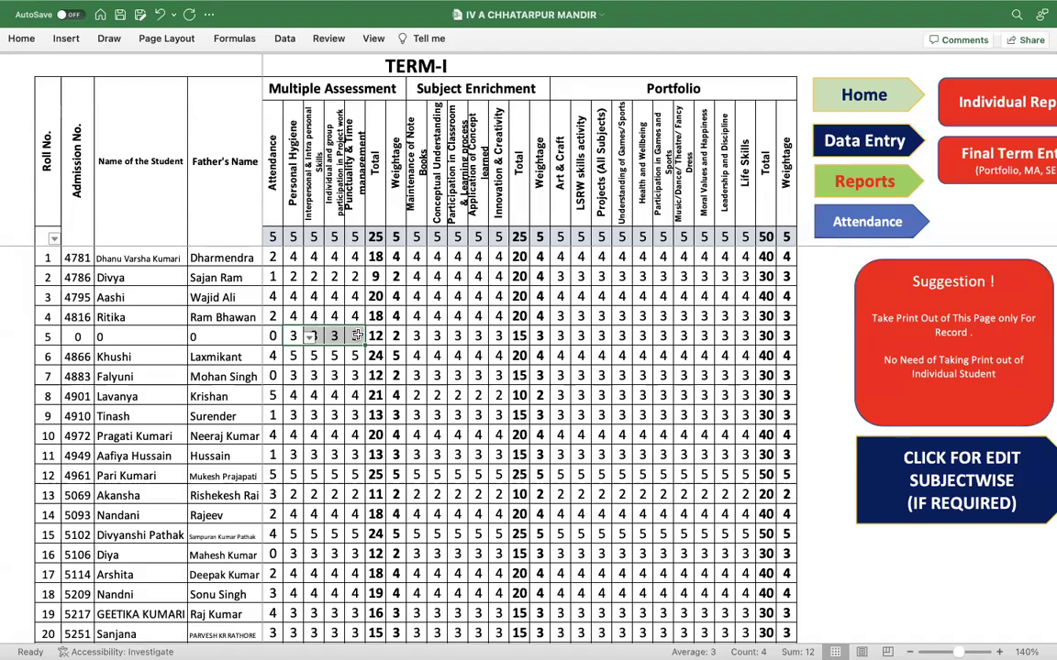
key("Delete")
left_click_drag(417, 338, 498, 341)
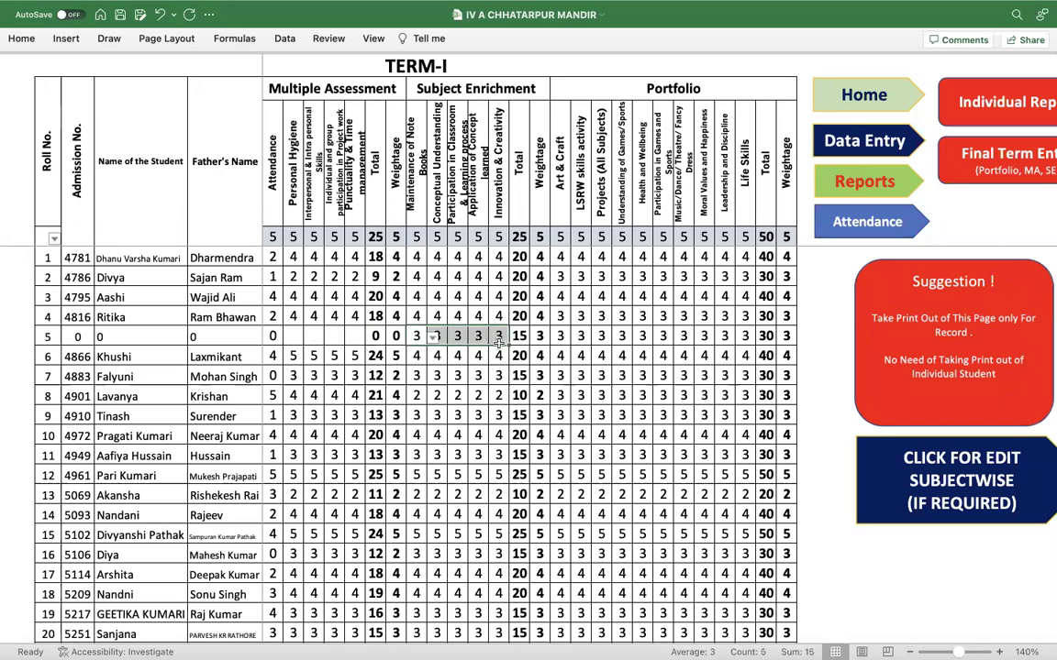
key("Delete")
left_click_drag(561, 337, 748, 339)
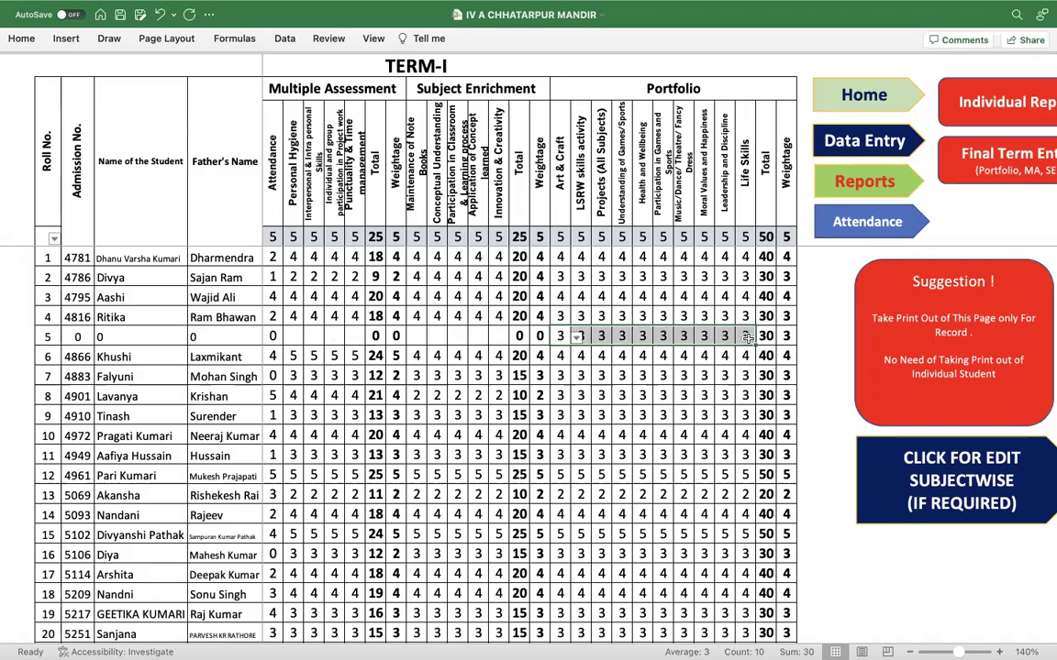
key("Delete")
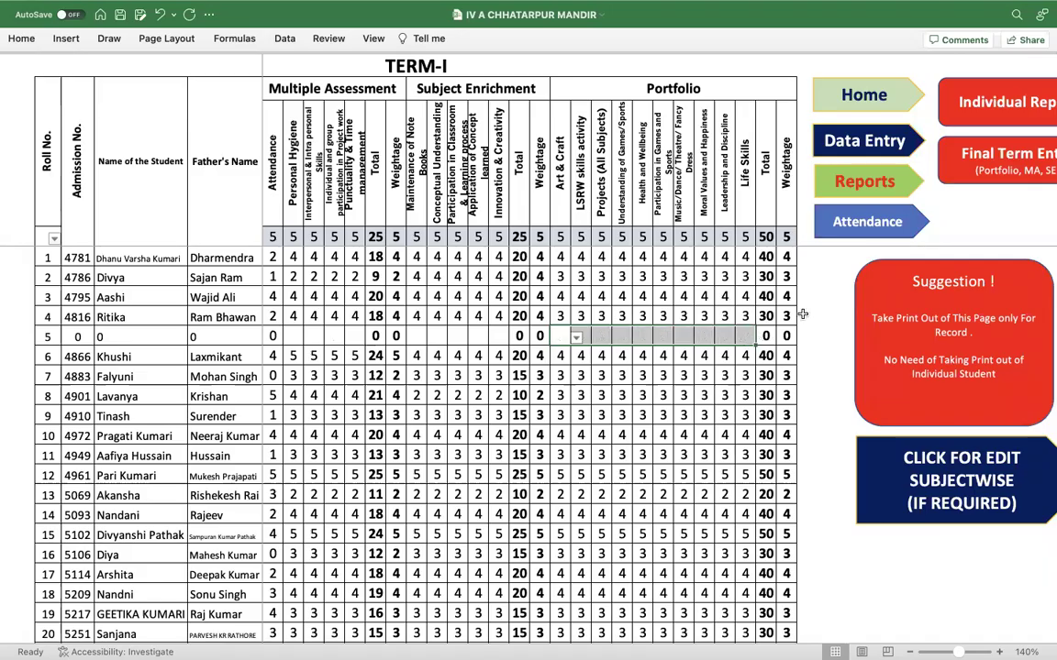
- Open the Final Term Entry sheet and clear roll number 5's Term-II Multiple Assessment, Subject Enrichment and Portfolio marks, leaving the attendance, total and weightage columns
left_click(992, 162)
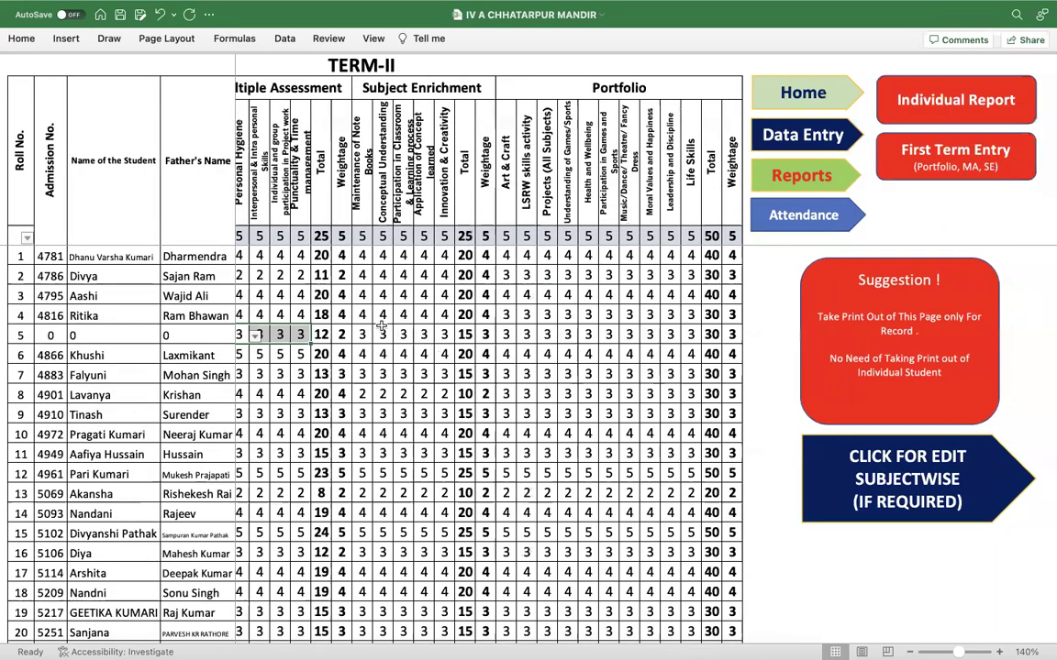
scroll(289, 337, "left", 1)
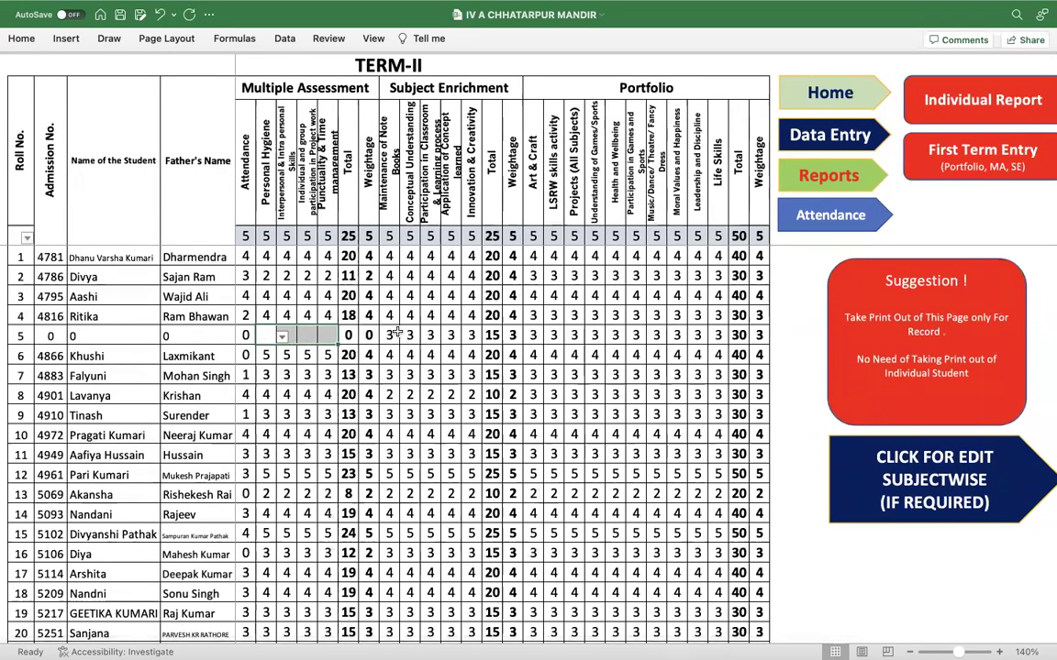
key("Delete")
left_click_drag(389, 336, 717, 335)
key("Delete")
key("Delete")
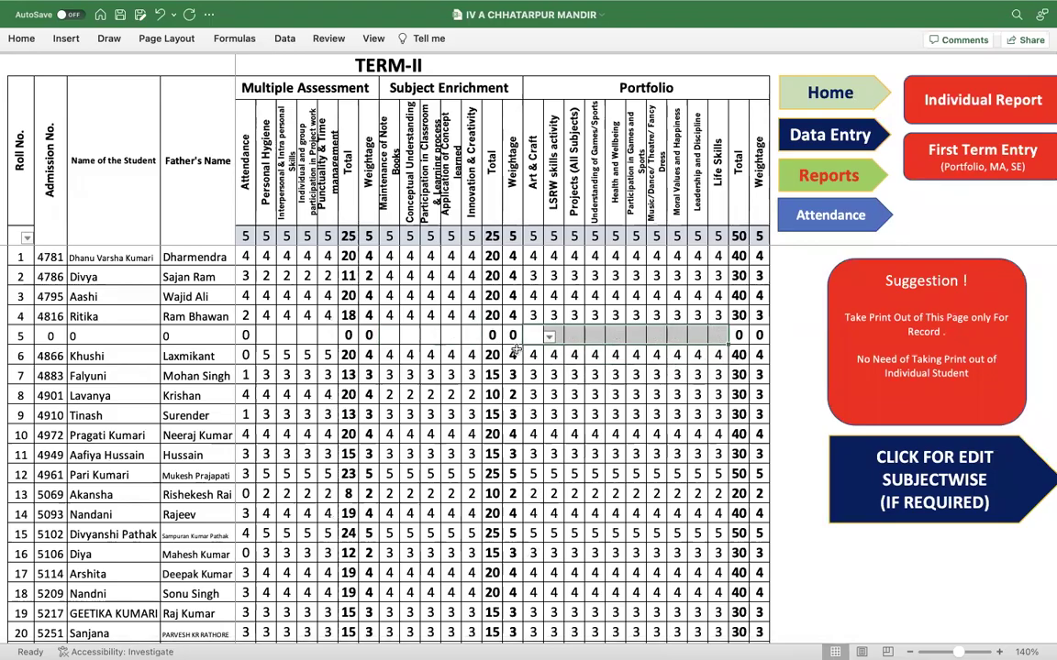
- Check the Other Subject sheet for marks entered at serial number 5, and return to the Data Entry page
left_click(852, 133)
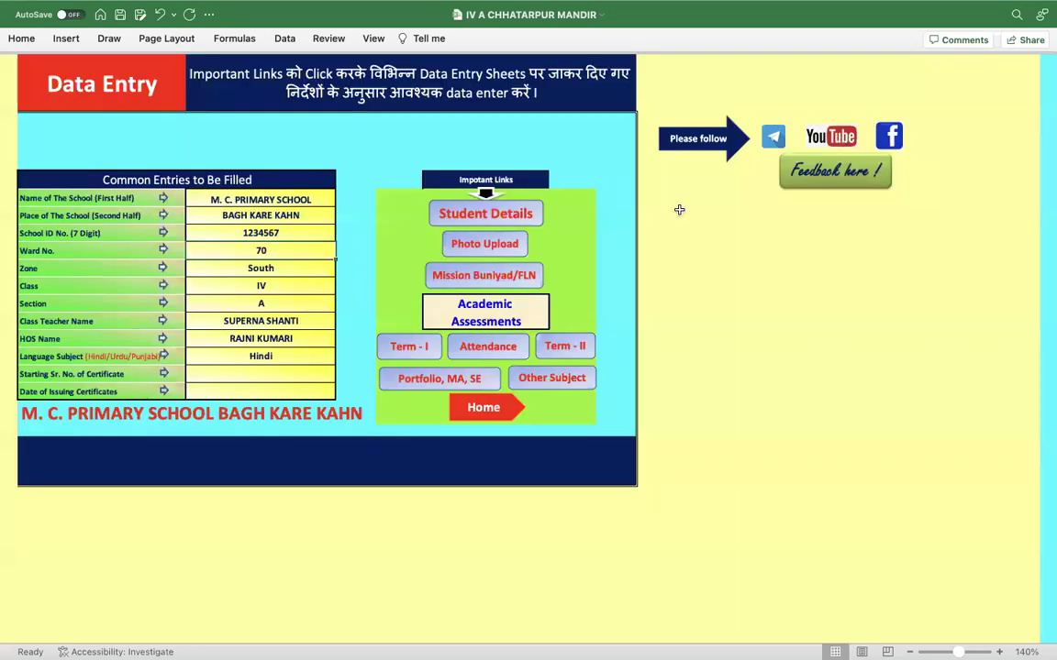
left_click(551, 378)
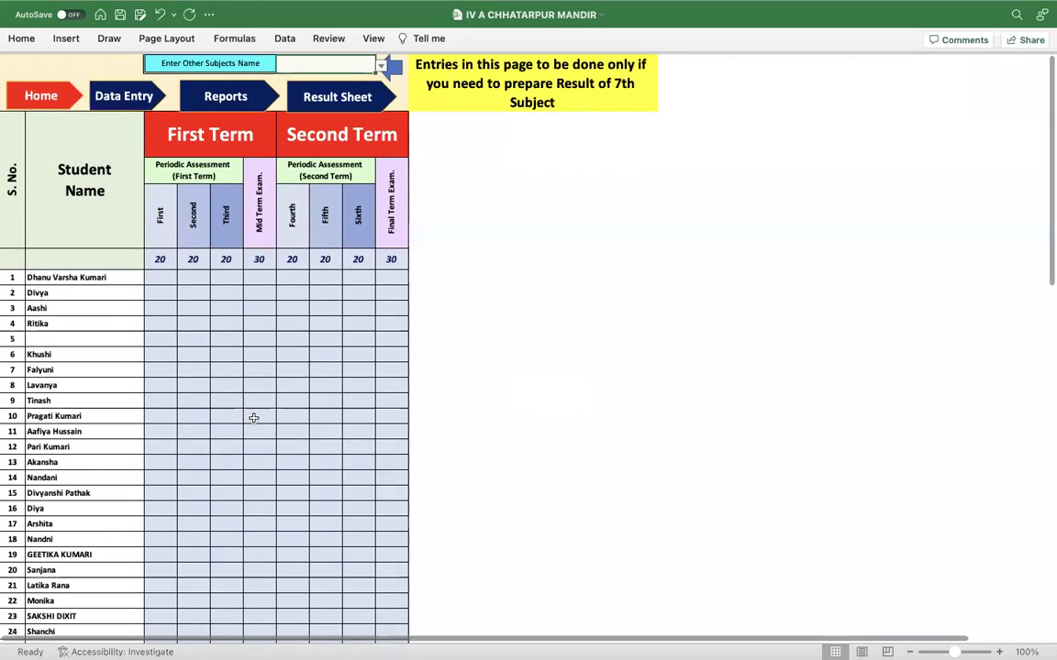
left_click(124, 96)
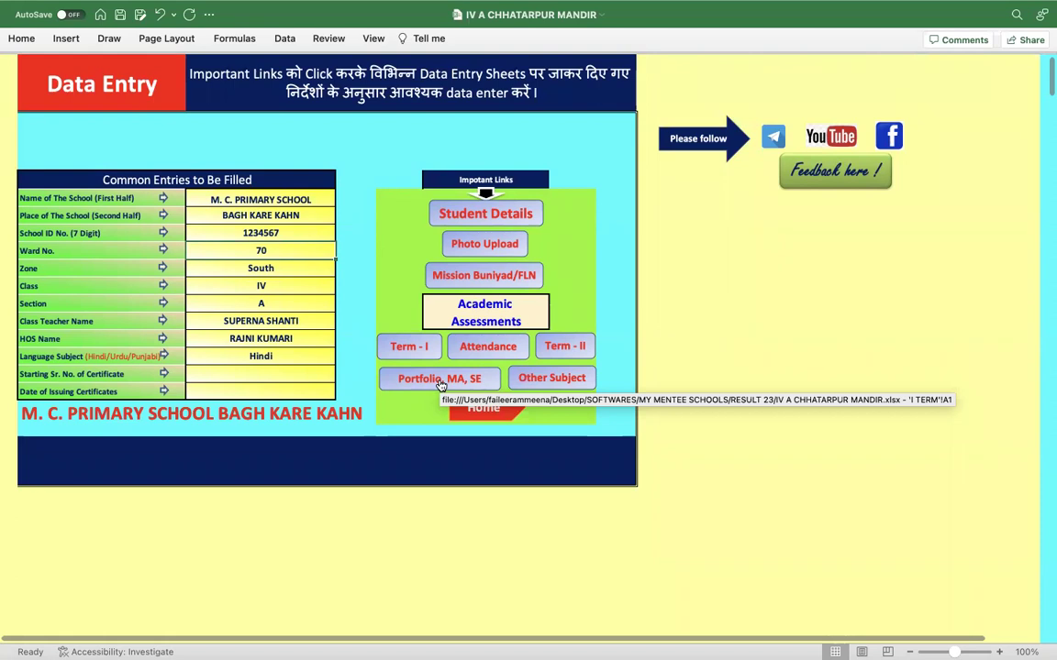
- In the Student Details sheet, move the records of roll numbers 6 to 30 up one row by copying them from Admission No. onward into row 5
left_click(480, 213)
scroll(245, 401, "down", 3)
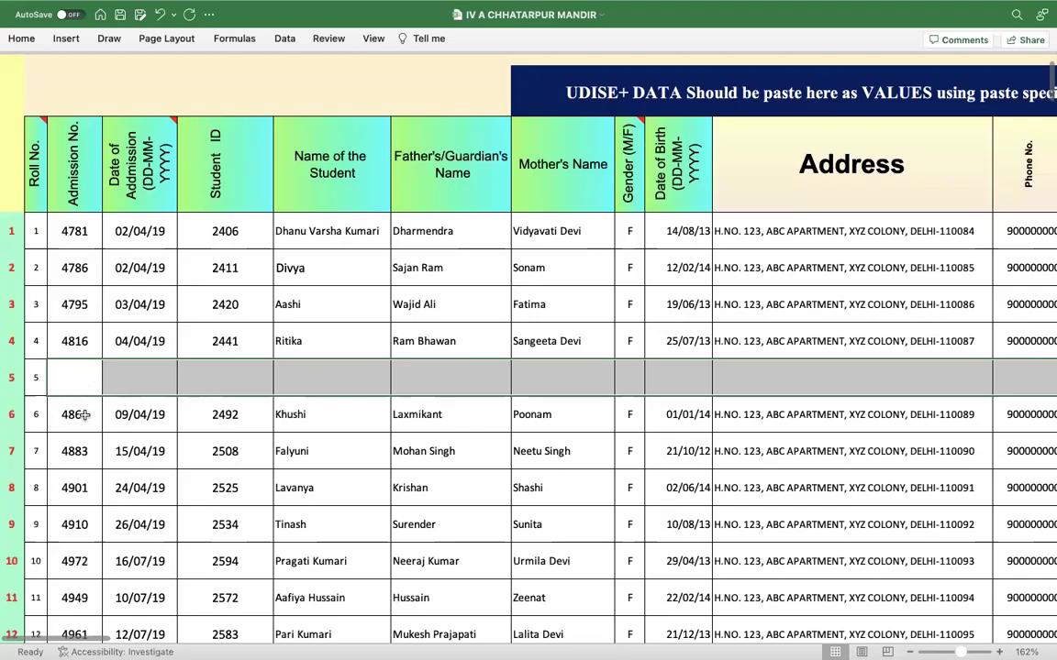
left_click(72, 413)
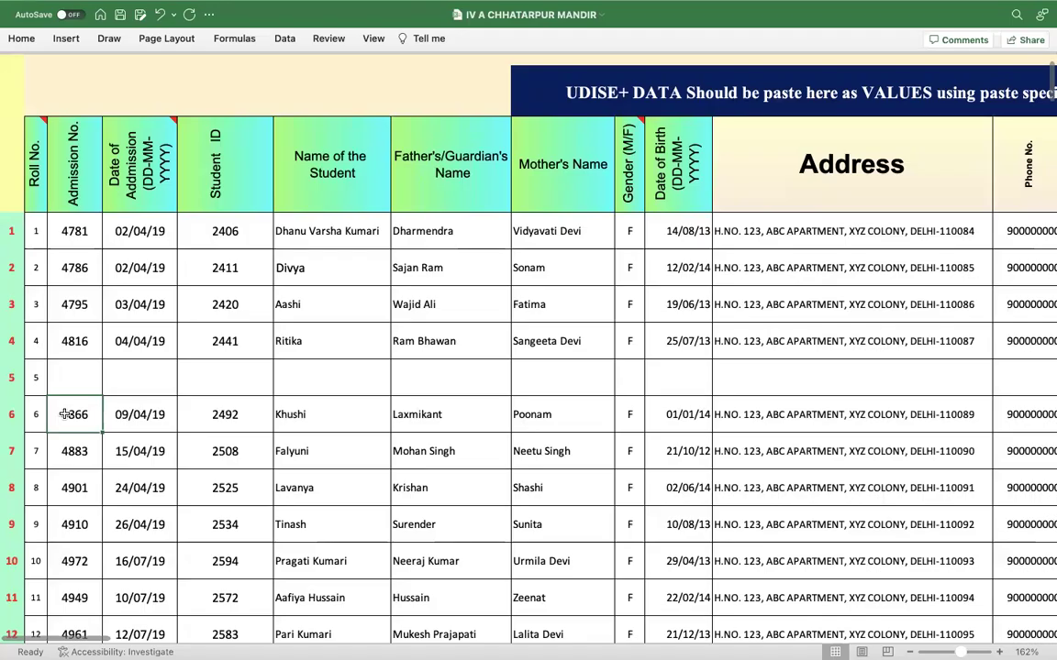
key("super+shift+Right")
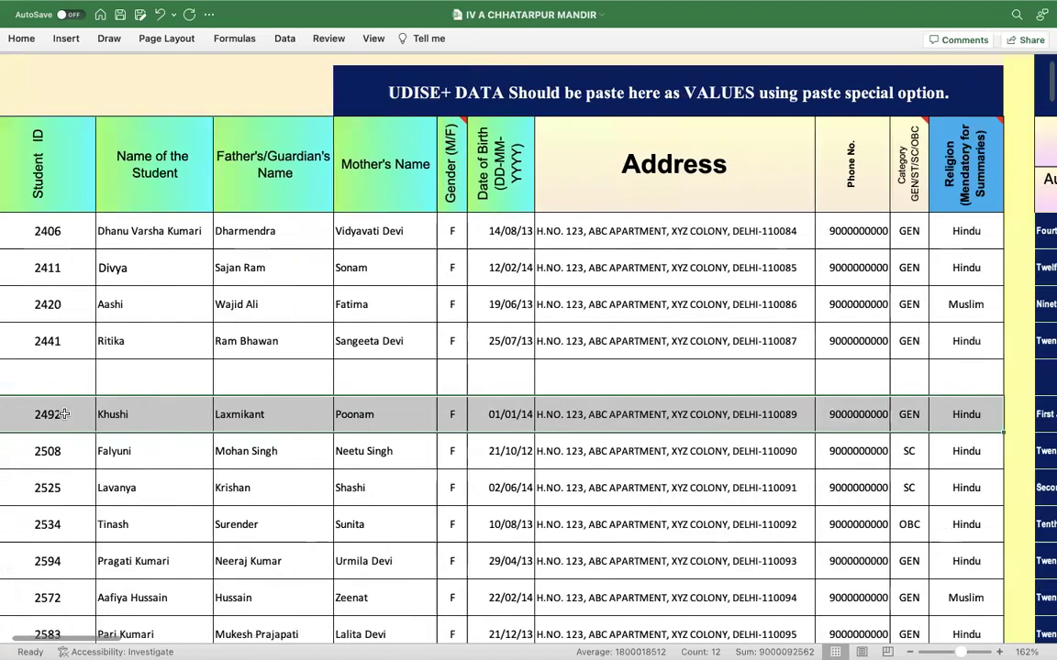
key("super+shift+Down")
scroll(64, 414, "down", 10)
scroll(64, 414, "left", 3)
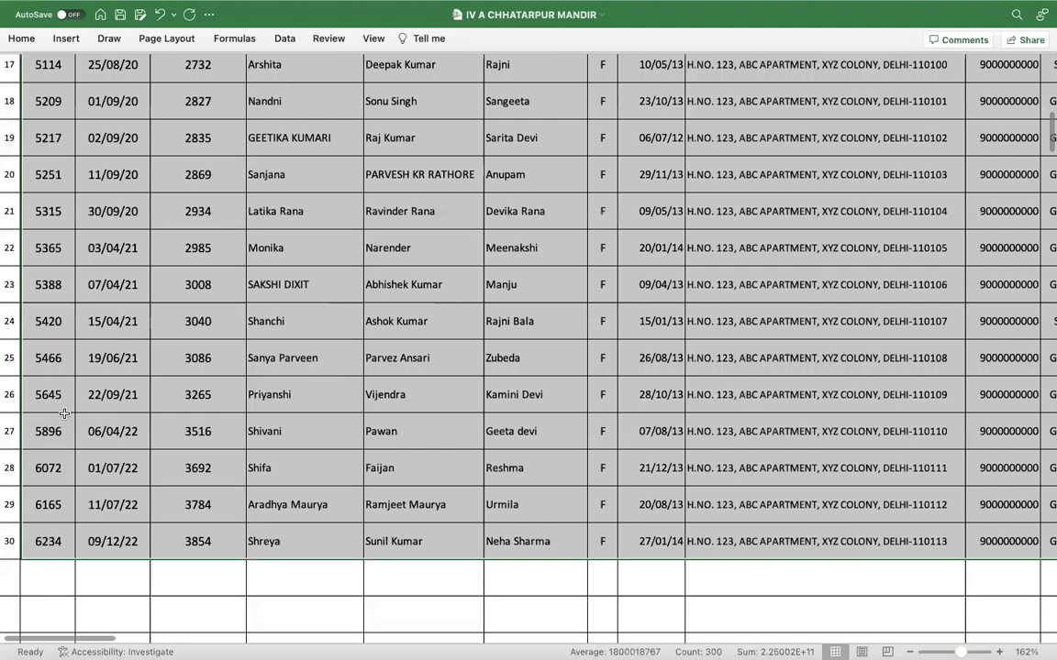
scroll(64, 413, "up", 1)
scroll(64, 414, "up", 10)
key("super+c")
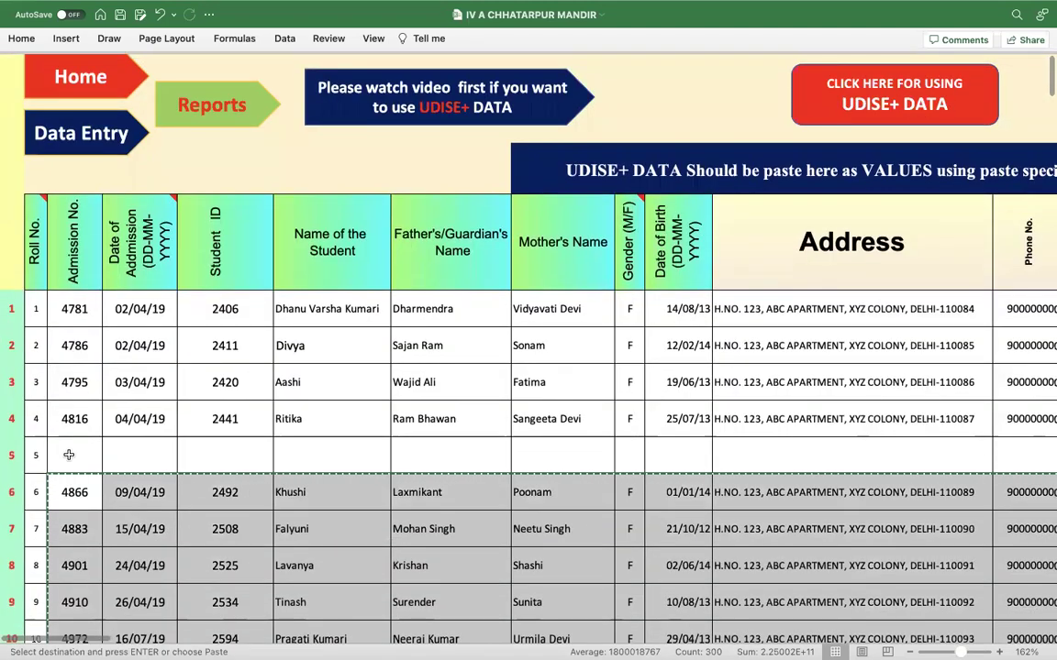
left_click(69, 455)
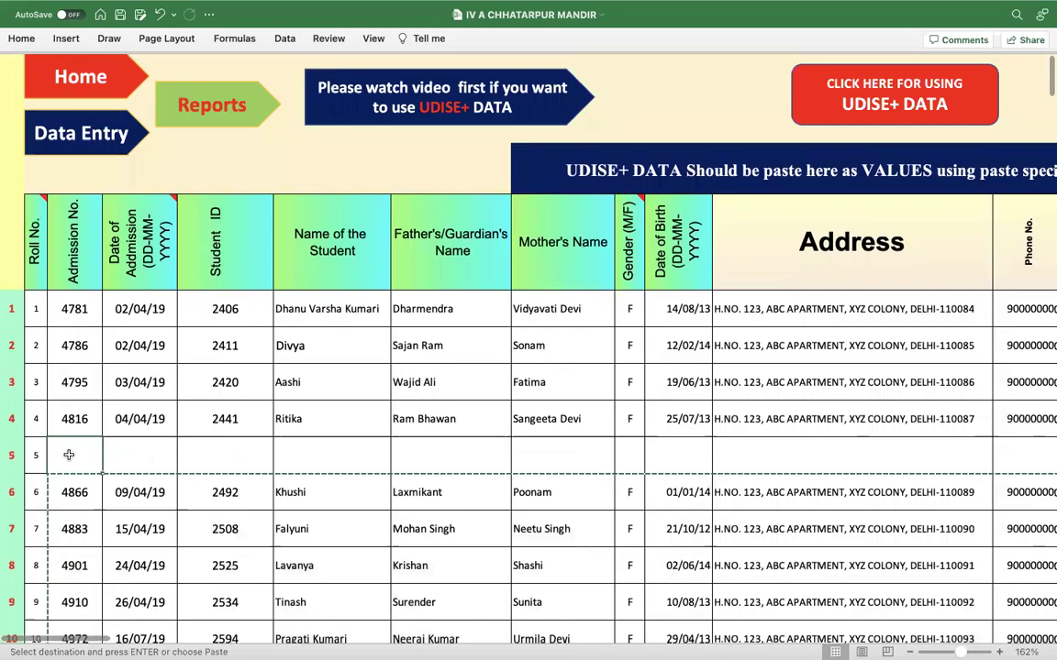
key("Return")
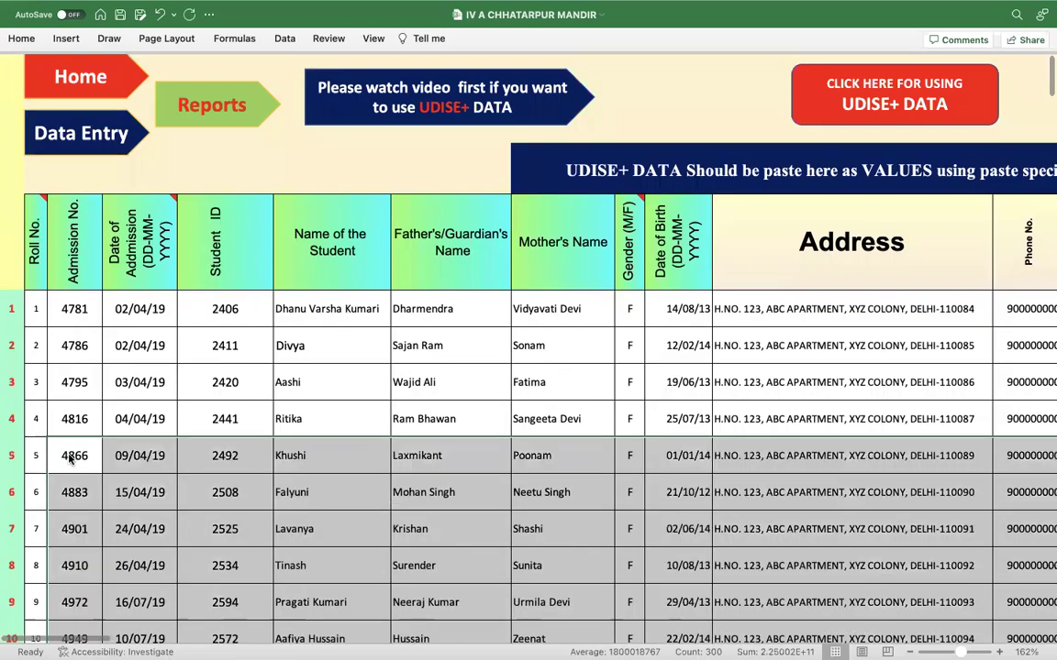
- Clear the duplicated last student record at roll number 30, from the Roll No. through the Religion column
scroll(69, 458, "down", 5)
scroll(69, 458, "down", 10)
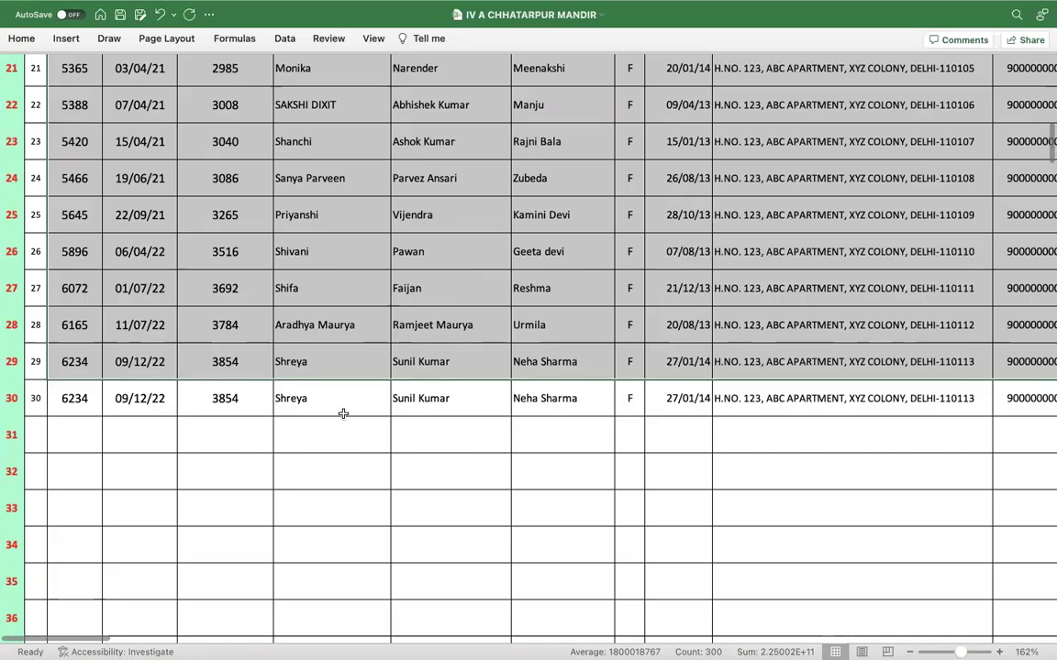
left_click(38, 398)
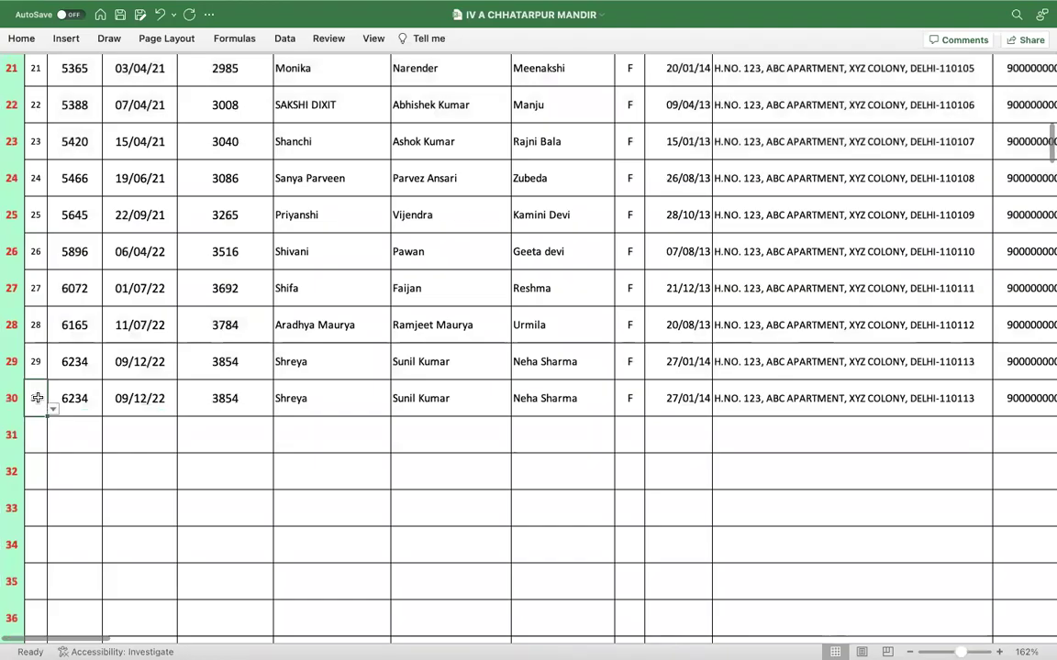
left_click(81, 393)
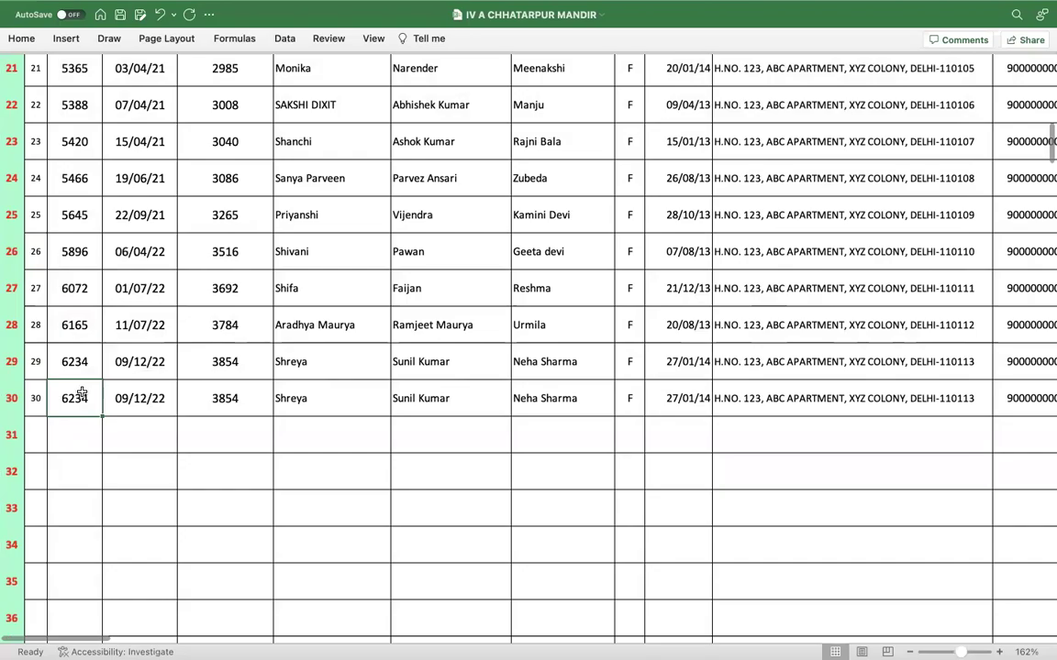
left_click(40, 396)
key("ctrl+shift+Right")
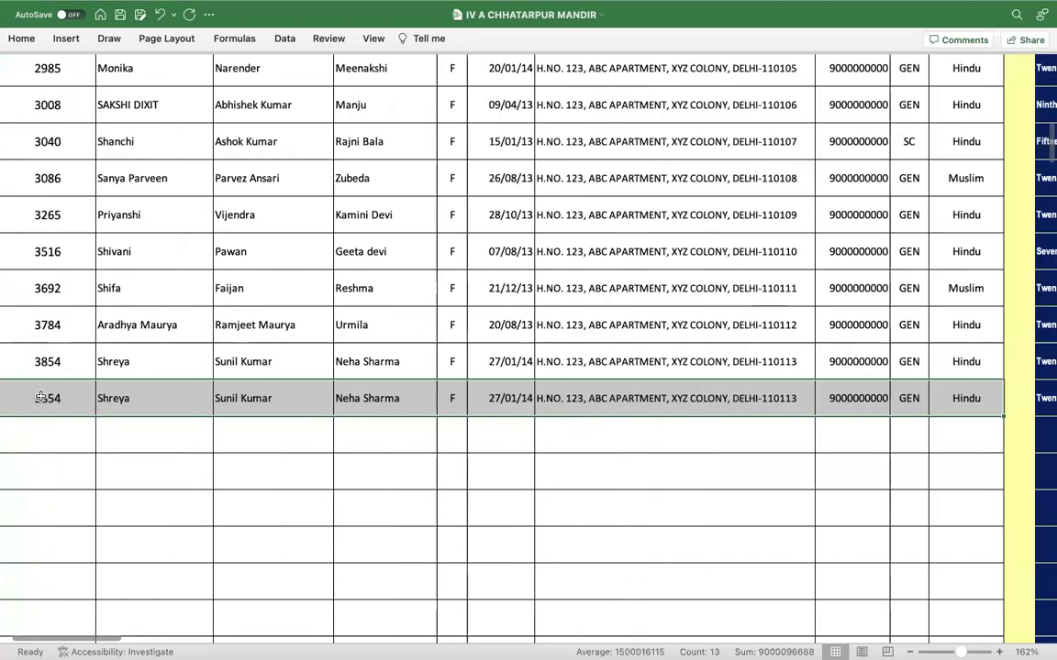
scroll(40, 396, "left", 5)
scroll(55, 404, "up", 15)
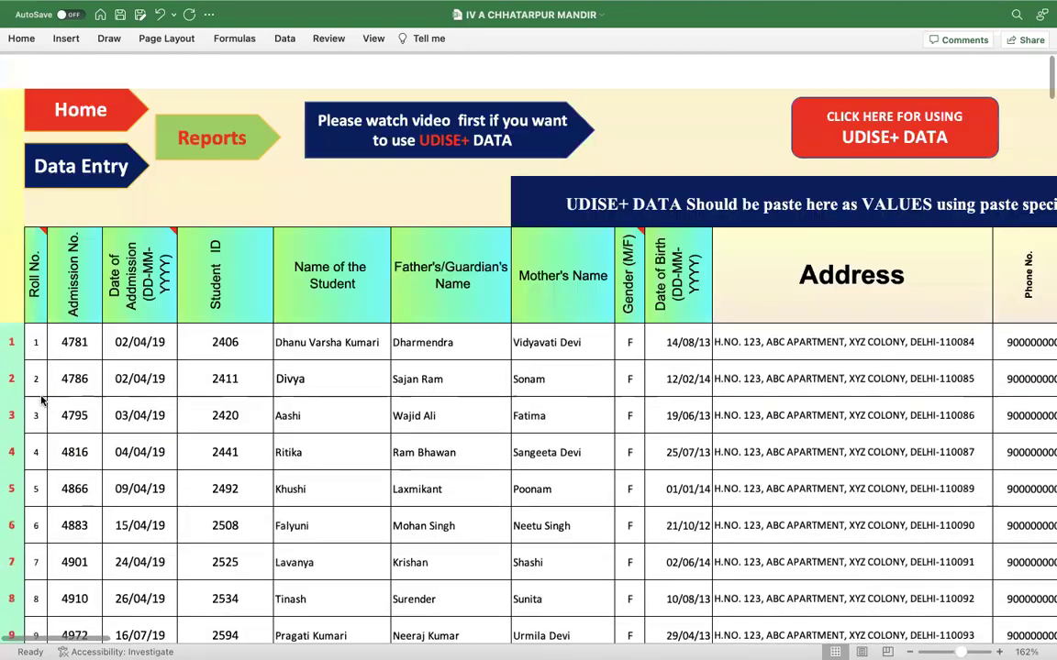
- Review the shifted records across the Student Details sheet's columns, and return to the Data Entry page
scroll(101, 425, "down", 1)
scroll(165, 434, "right", 5)
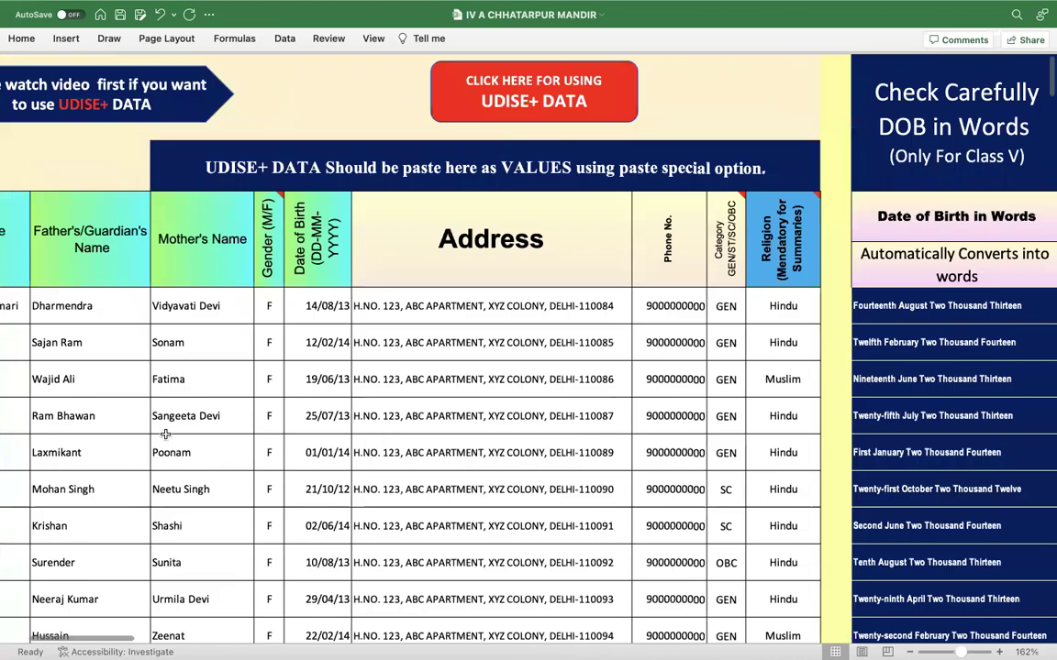
scroll(165, 433, "left", 5)
scroll(165, 437, "right", 8)
scroll(165, 437, "left", 8)
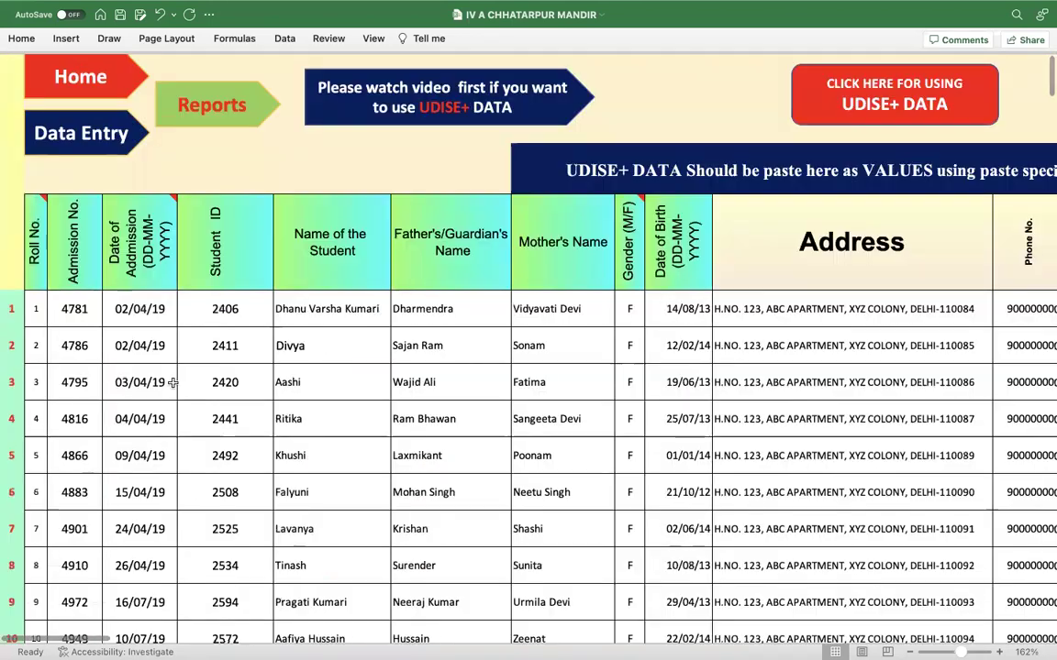
left_click(96, 129)
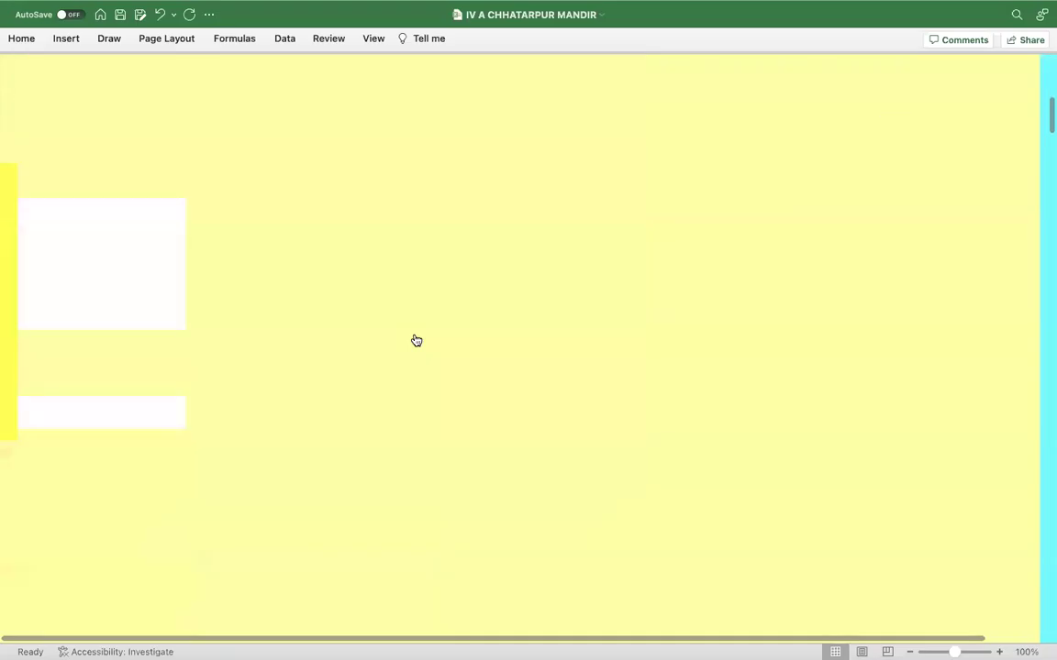
- In the Photo Upload sheet, move the photos at serial numbers 6 to 10 up one row together, and return to the Data Entry page
scroll(486, 243, "down", 1)
left_click(486, 240)
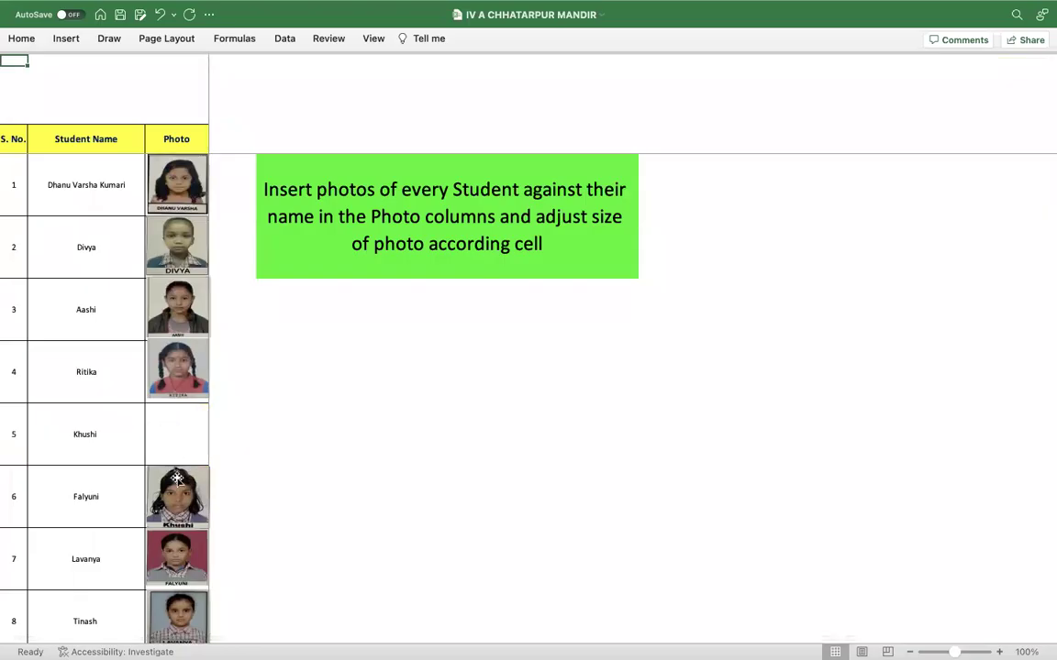
left_click(177, 489)
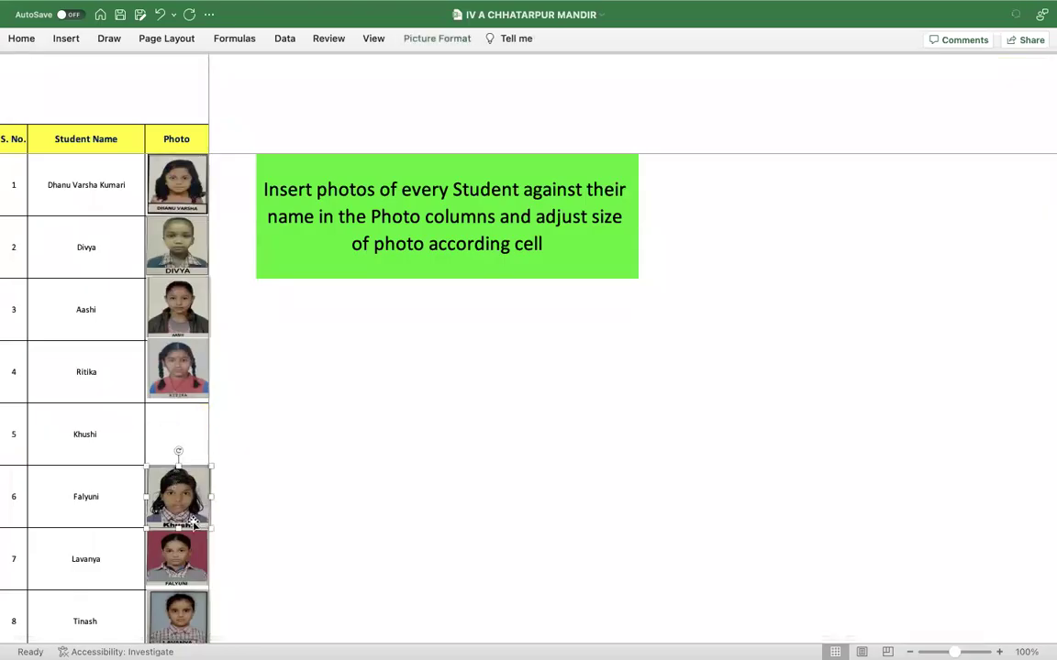
left_click(188, 554, "shift")
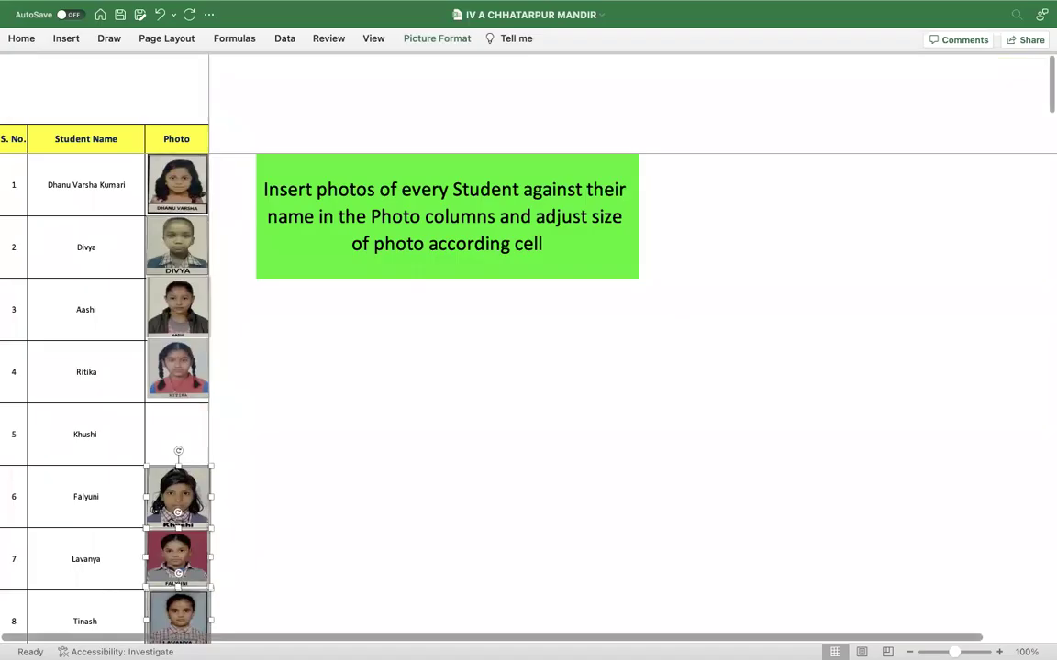
scroll(191, 543, "down", 4)
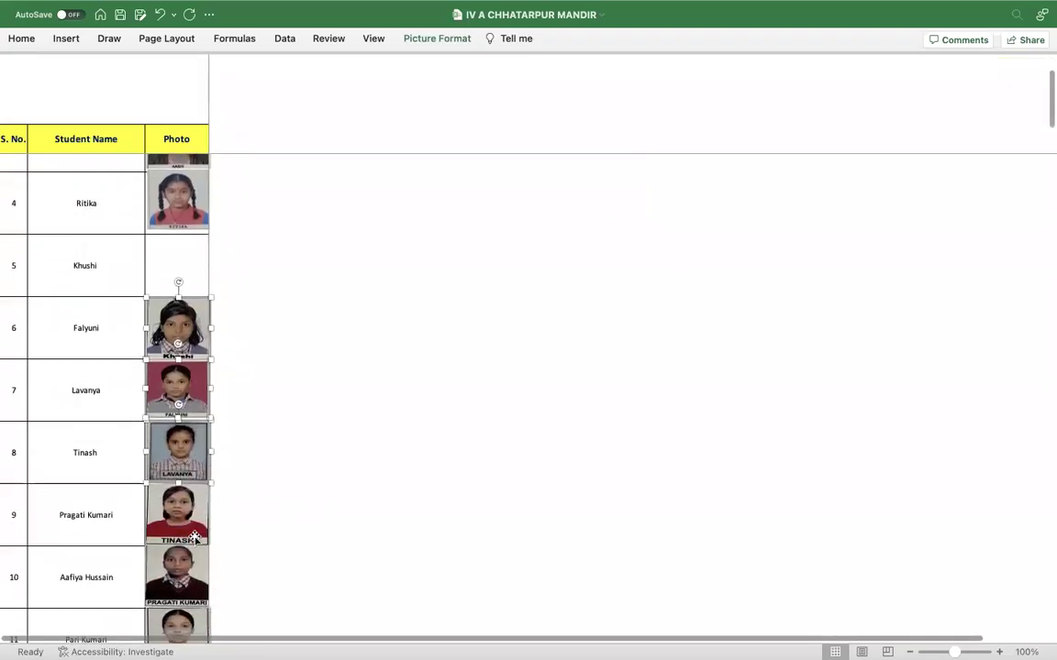
left_click(189, 502, "shift")
left_click(189, 601, "shift")
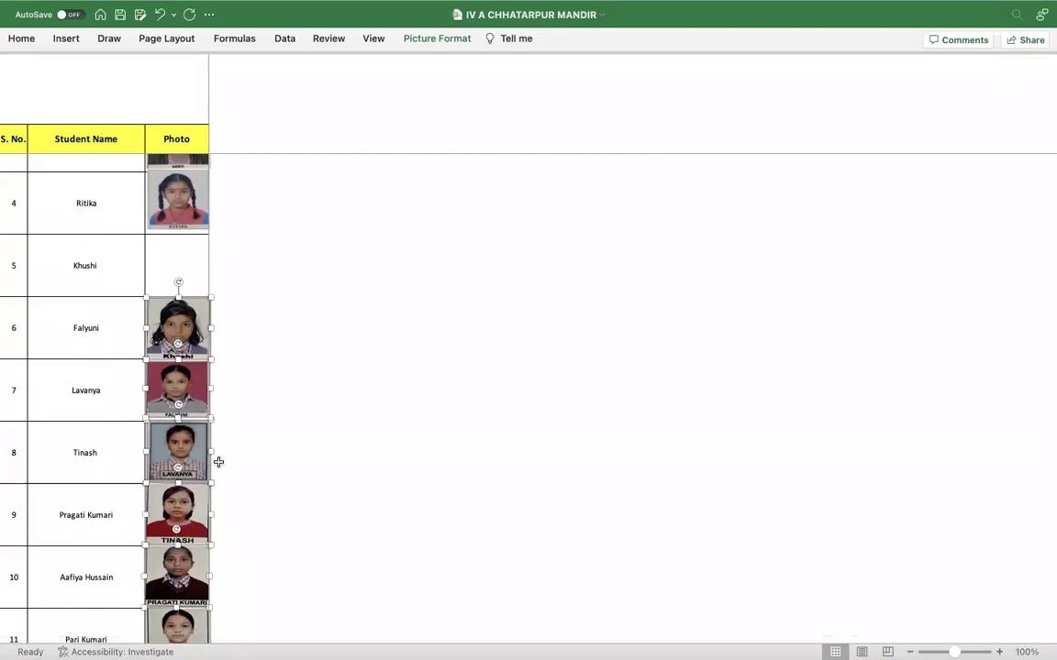
left_click_drag(195, 343, 192, 261)
left_click(268, 307)
scroll(252, 193, "up", 4)
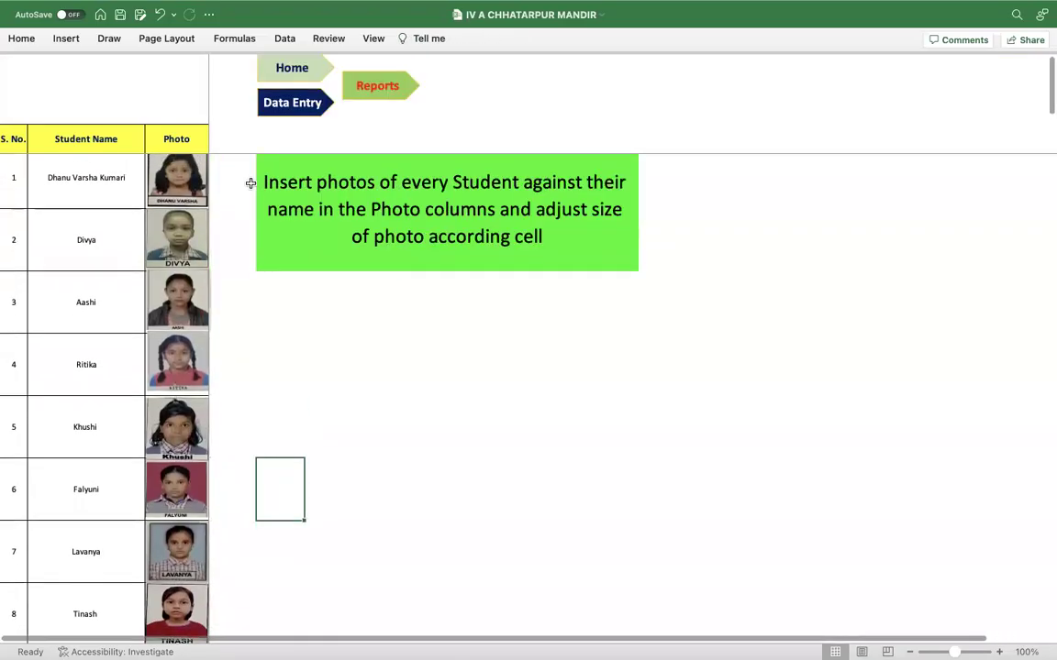
scroll(250, 183, "right", 2)
left_click(260, 105)
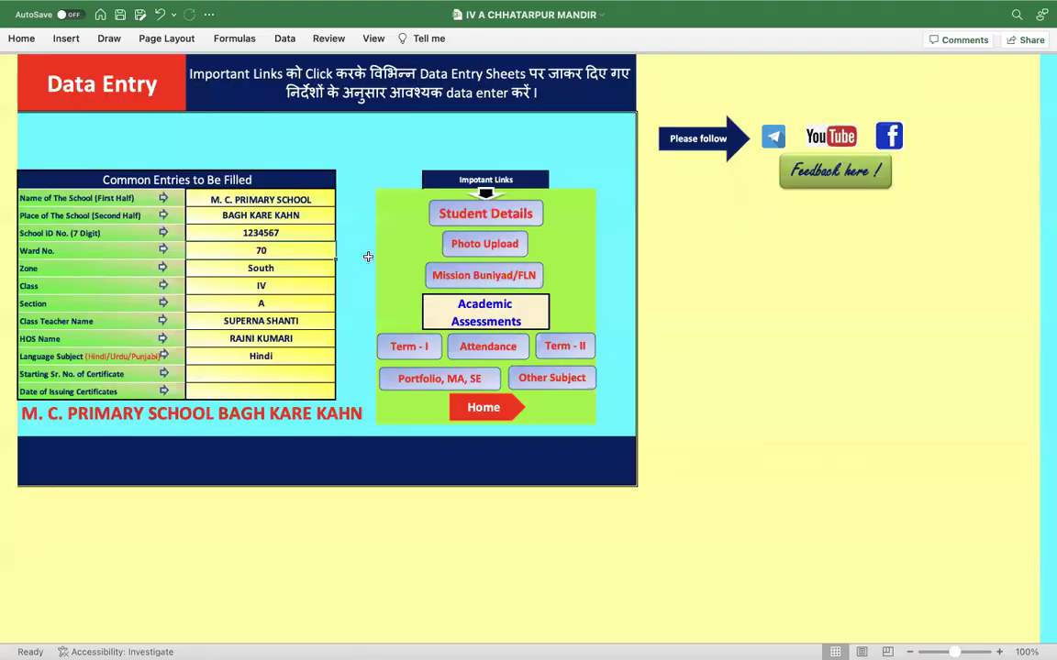
- In the Mission Buniyad/FLN sheet, copy all levels from serial number 6 down to the last filled row and paste them starting at serial number 5
left_click(521, 277)
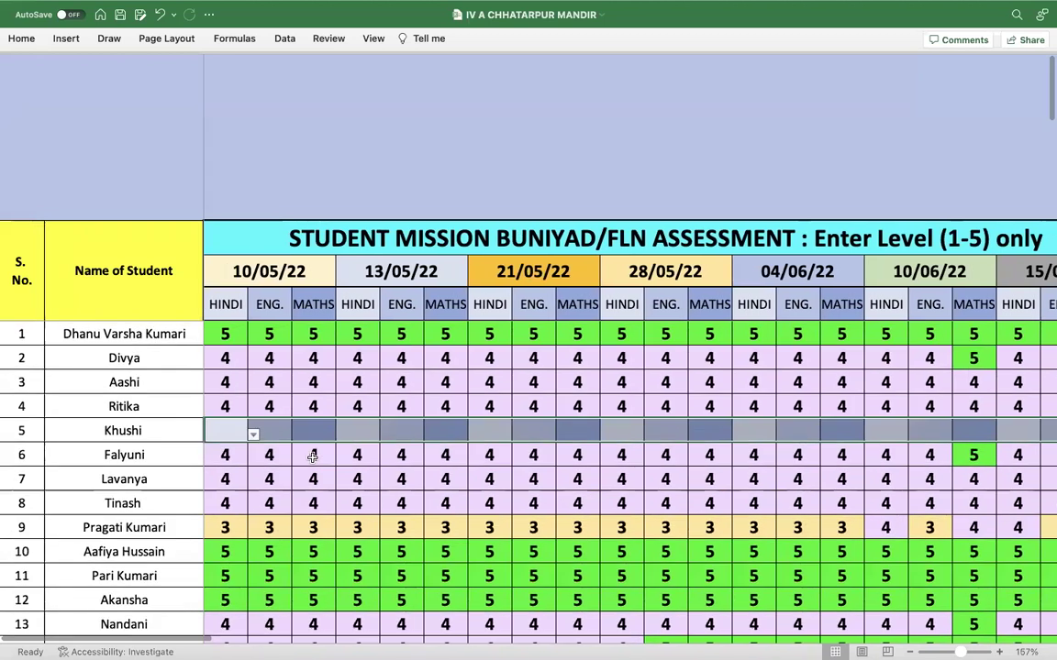
left_click(222, 454)
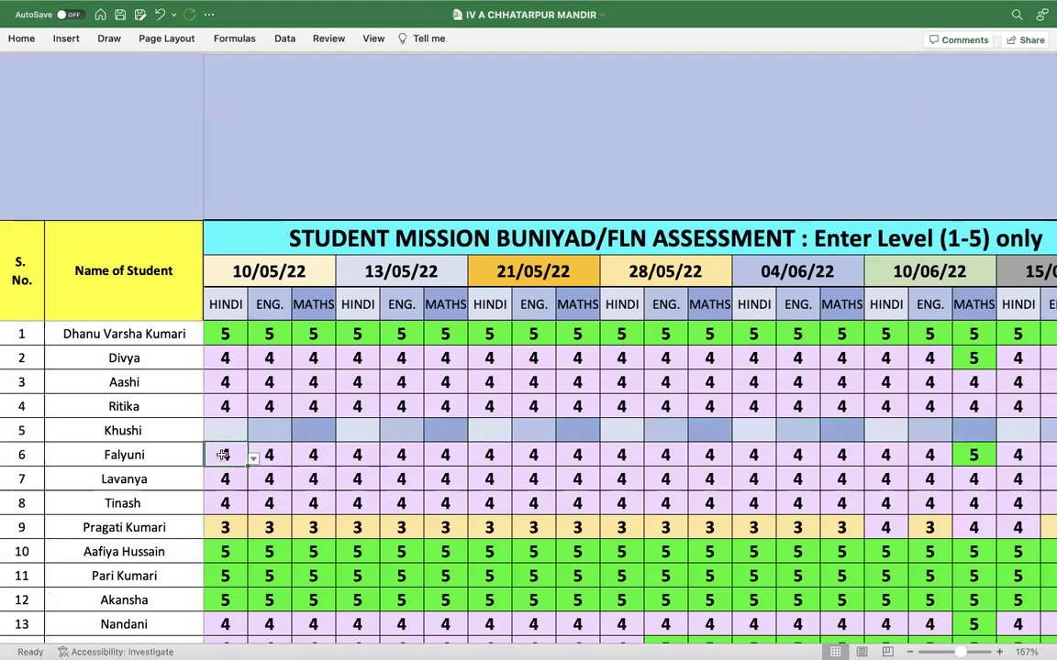
key("ctrl+shift+Right")
key("ctrl+shift+Right")
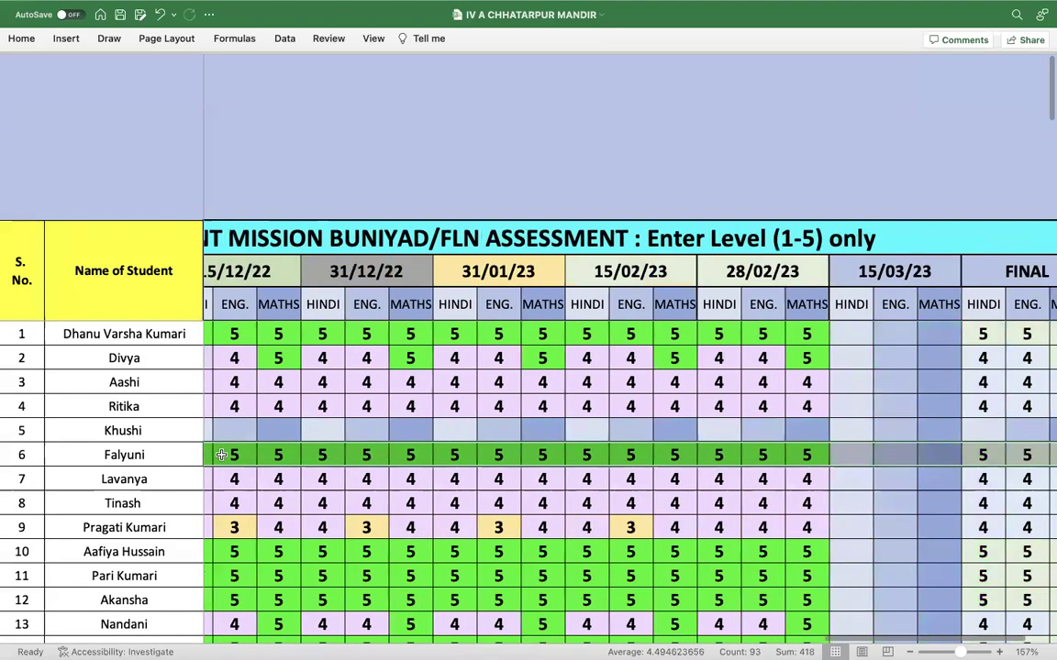
key("ctrl+shift+Down")
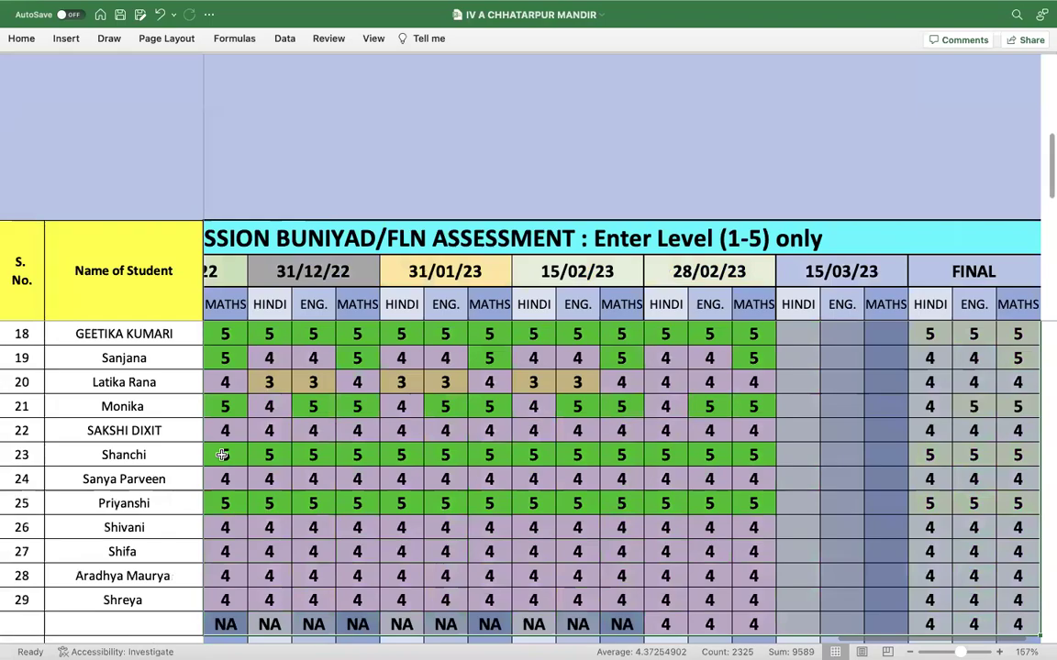
key("ctrl+c")
scroll(206, 456, "left", 10)
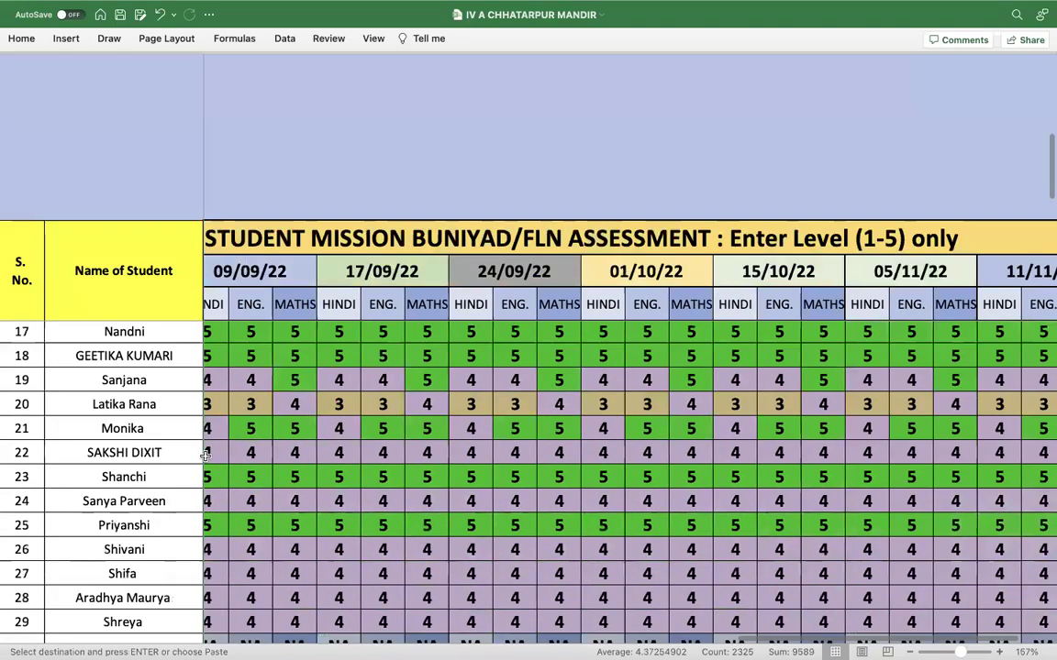
scroll(205, 456, "left", 15)
scroll(230, 431, "up", 5)
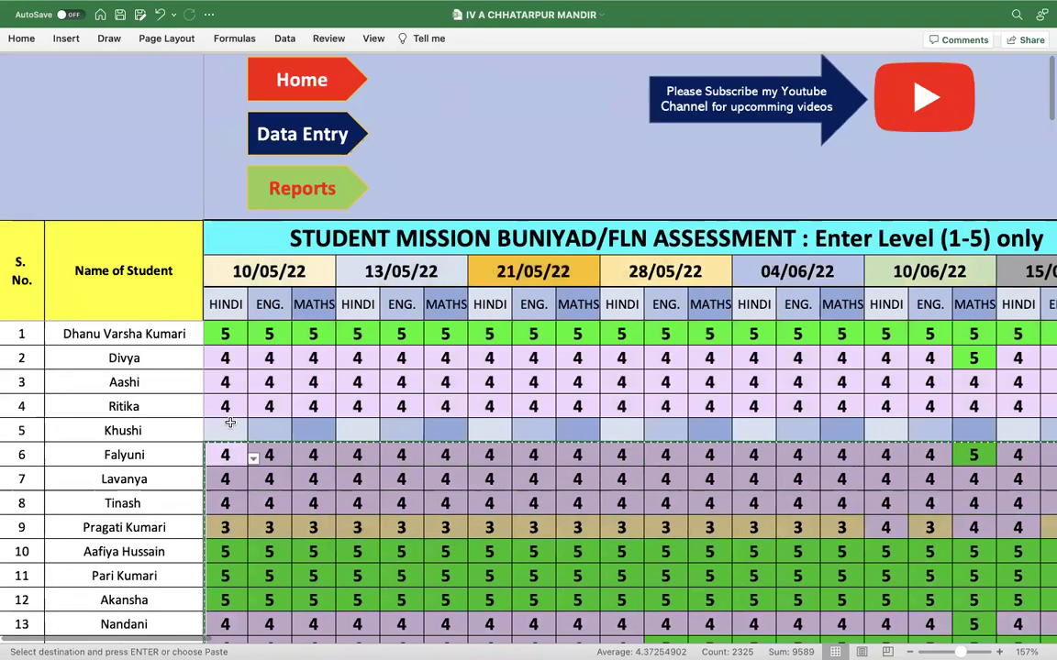
left_click(230, 422)
right_click(236, 431)
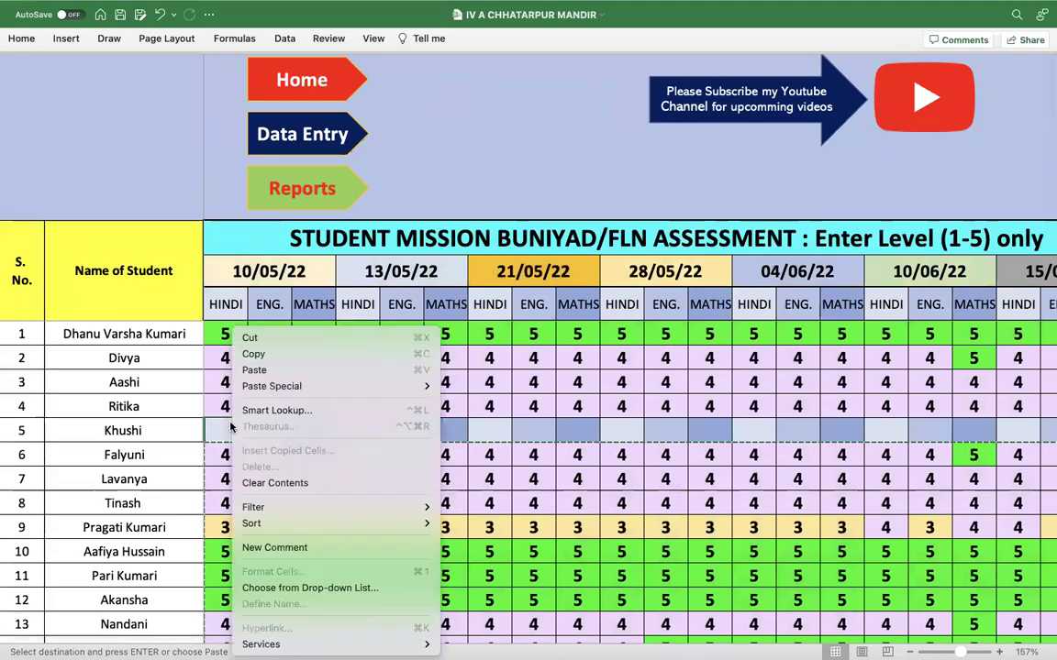
left_click(256, 371)
- Clear the duplicated Mission Buniyad/FLN levels in the row below serial number 29 across all dates, and return to the Data Entry page
scroll(372, 486, "down", 10)
scroll(376, 492, "up", 5)
left_click(219, 487)
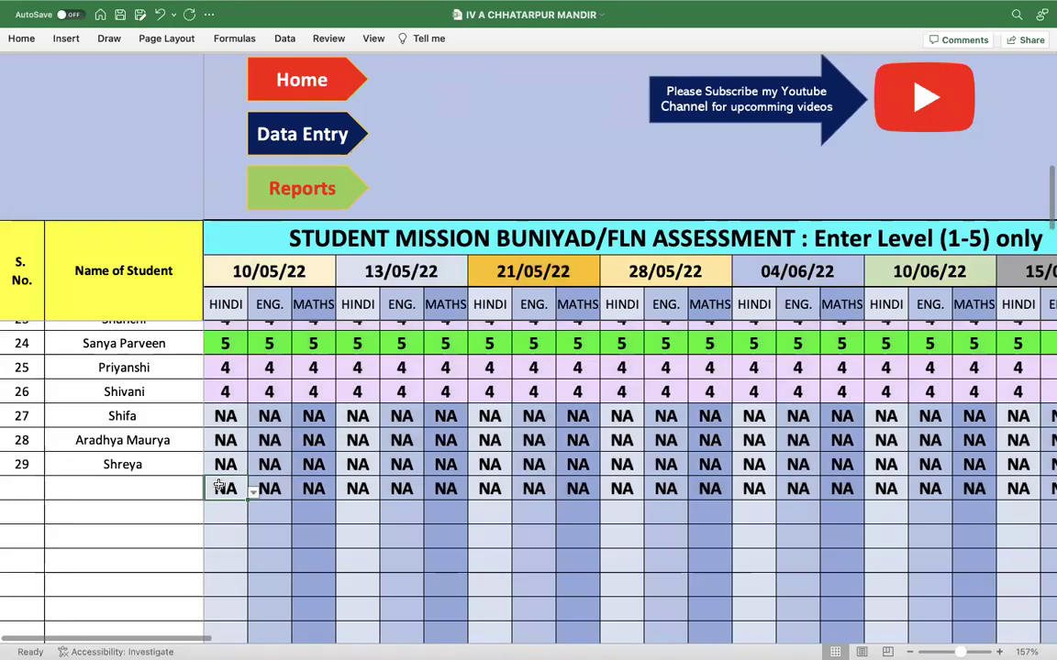
key("ctrl+shift+Right")
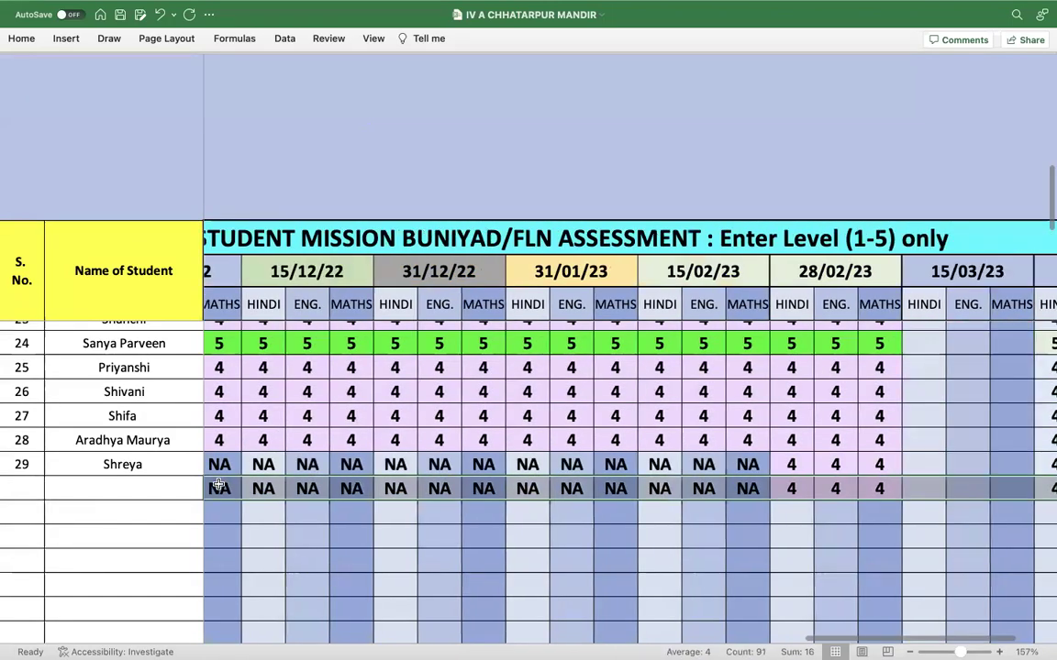
key("Delete")
scroll(220, 490, "up", 5)
scroll(220, 490, "left", 5)
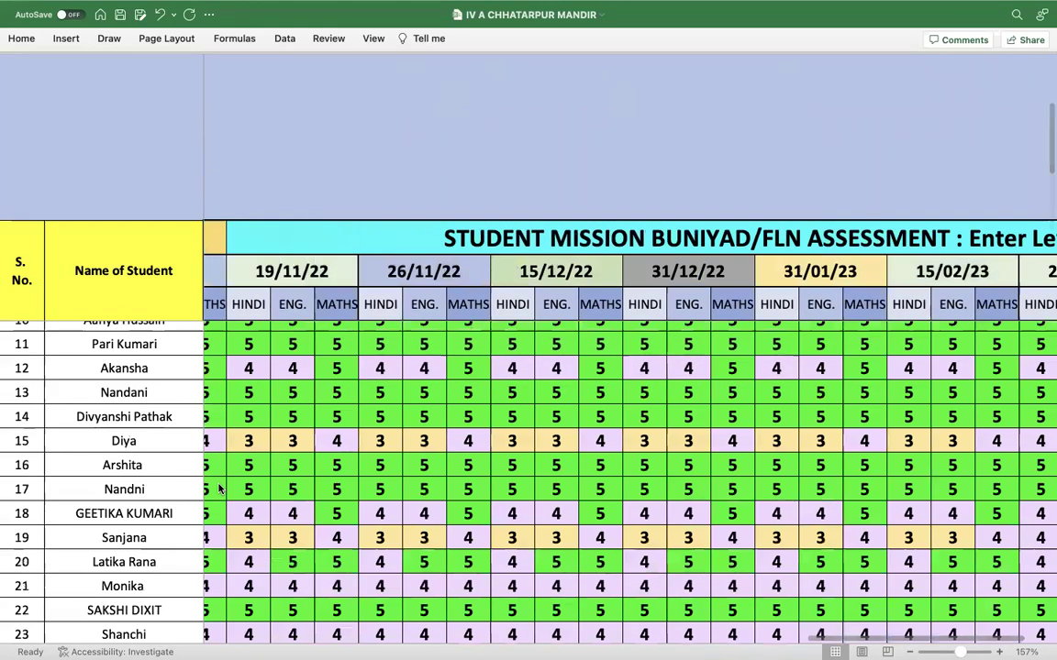
scroll(245, 267, "up", 5)
scroll(245, 267, "left", 5)
left_click(312, 150)
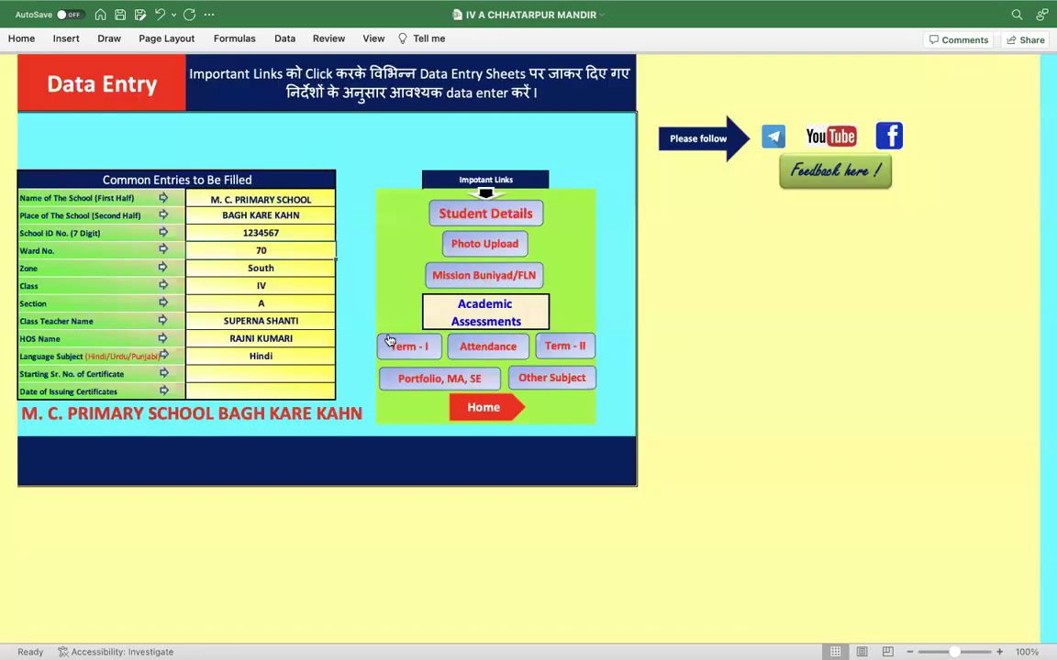
- In the Term-I sheet, copy the periodic assessment and mid-term marks from serial number 6 downward and paste them starting at serial number 5
left_click(411, 349)
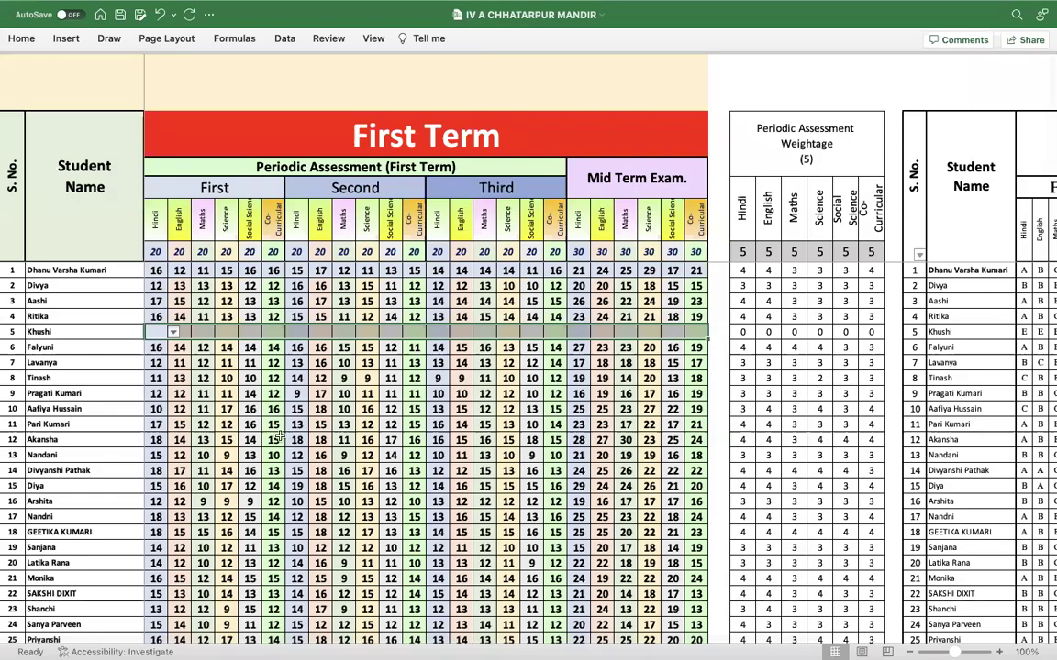
left_click(158, 347)
key("ctrl+shift+Right")
key("ctrl+shift+Down")
key("ctrl+c")
scroll(118, 290, "up", 3)
left_click(157, 332)
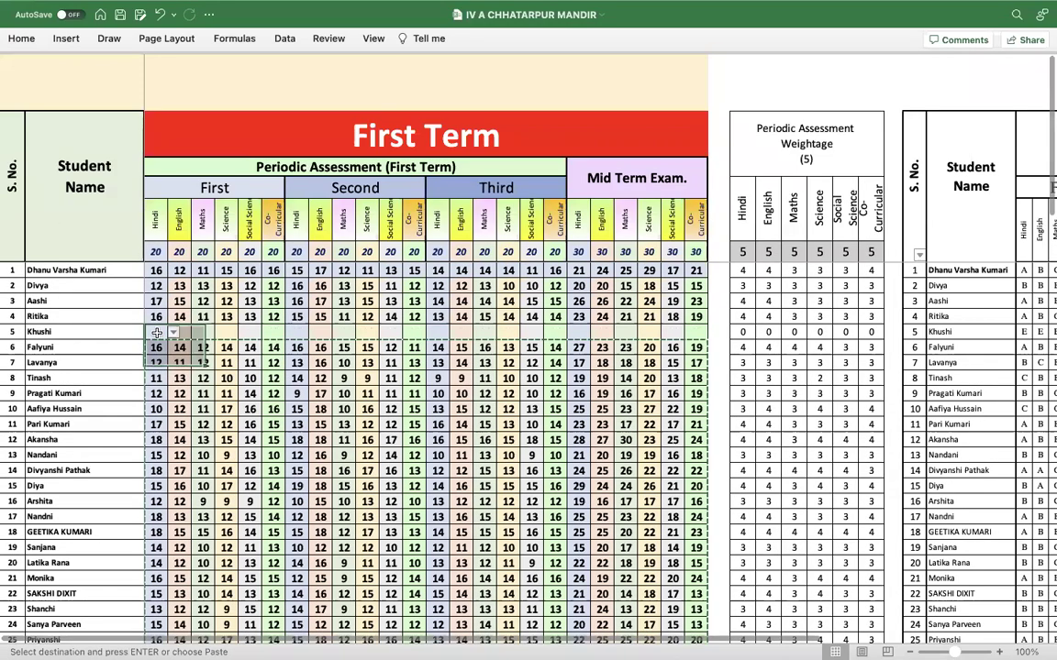
key("Return")
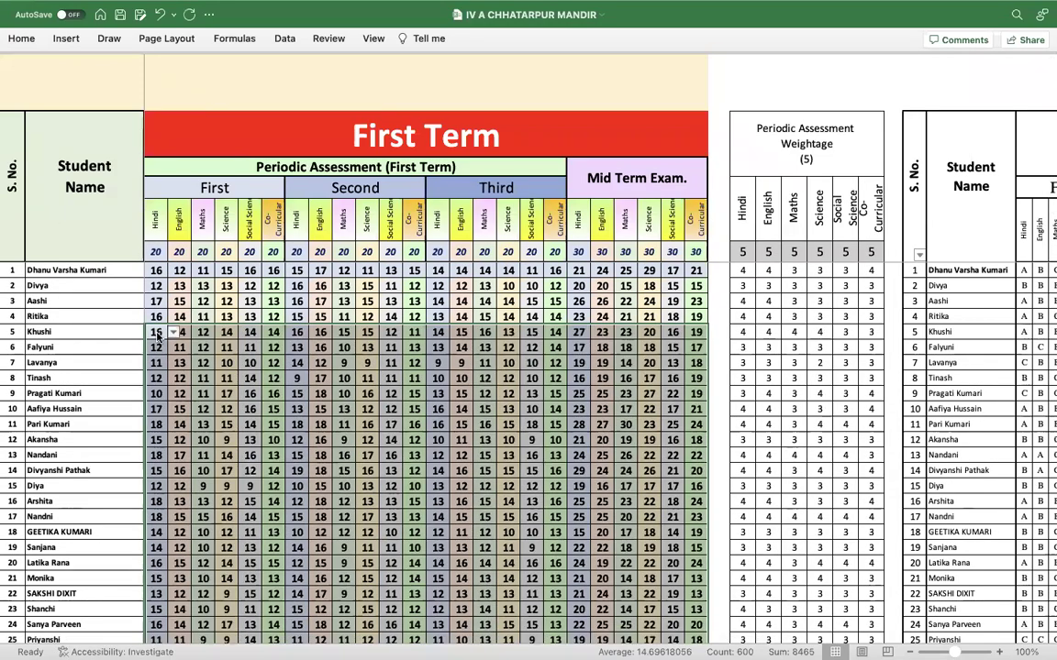
- Clear the duplicated NA marks in the row below serial number 29 of the First Term table, and return to the Data Entry page
scroll(295, 439, "down", 6)
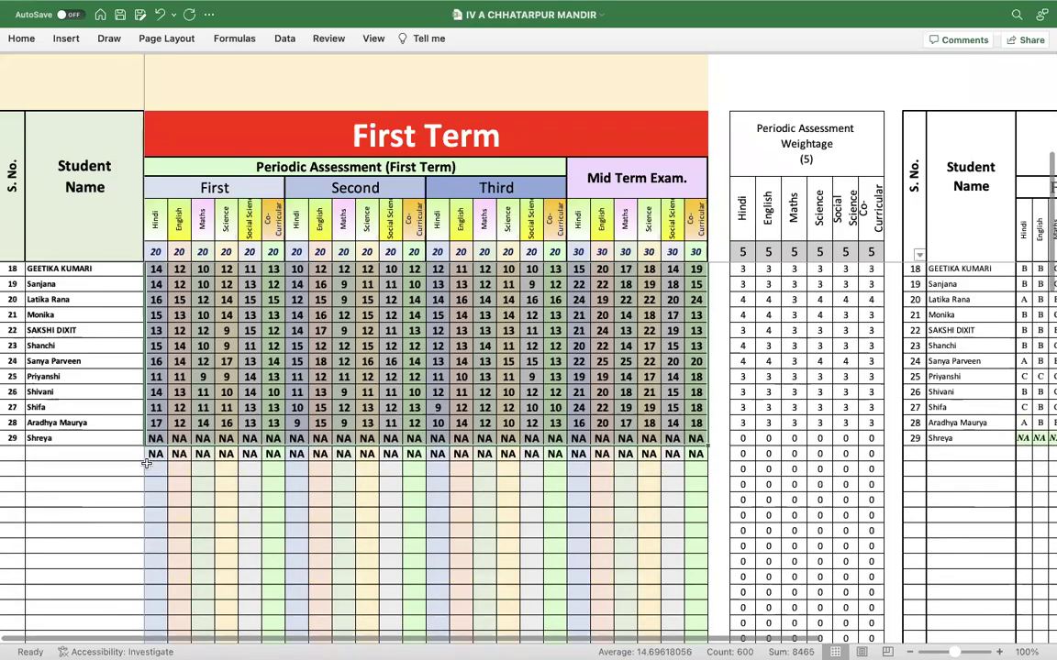
left_click(155, 454)
key("ctrl+shift+Right")
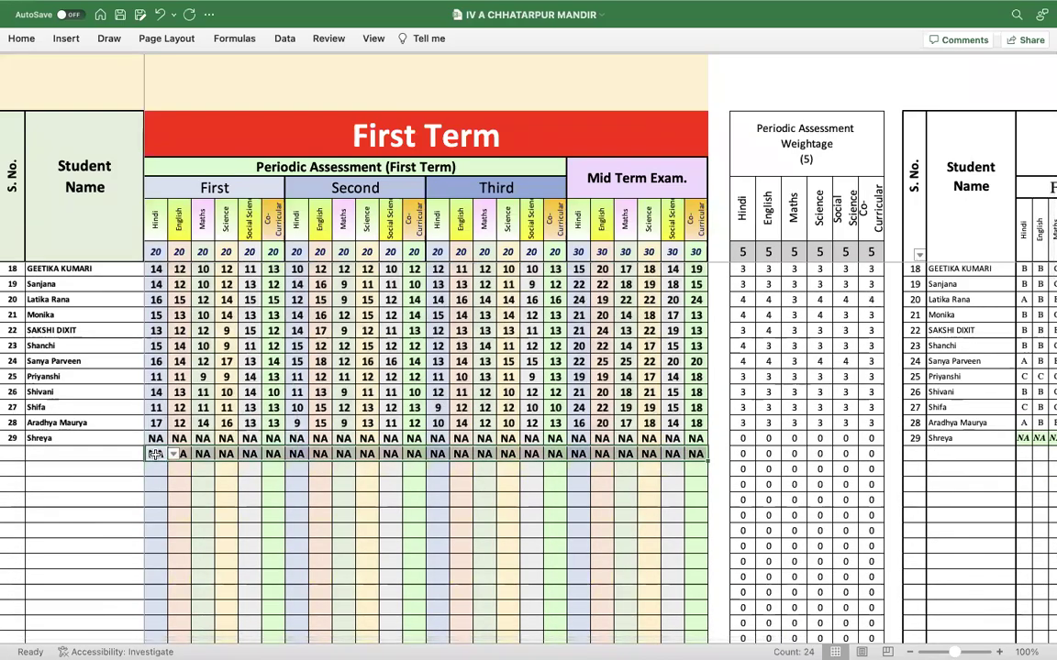
scroll(155, 454, "up", 6)
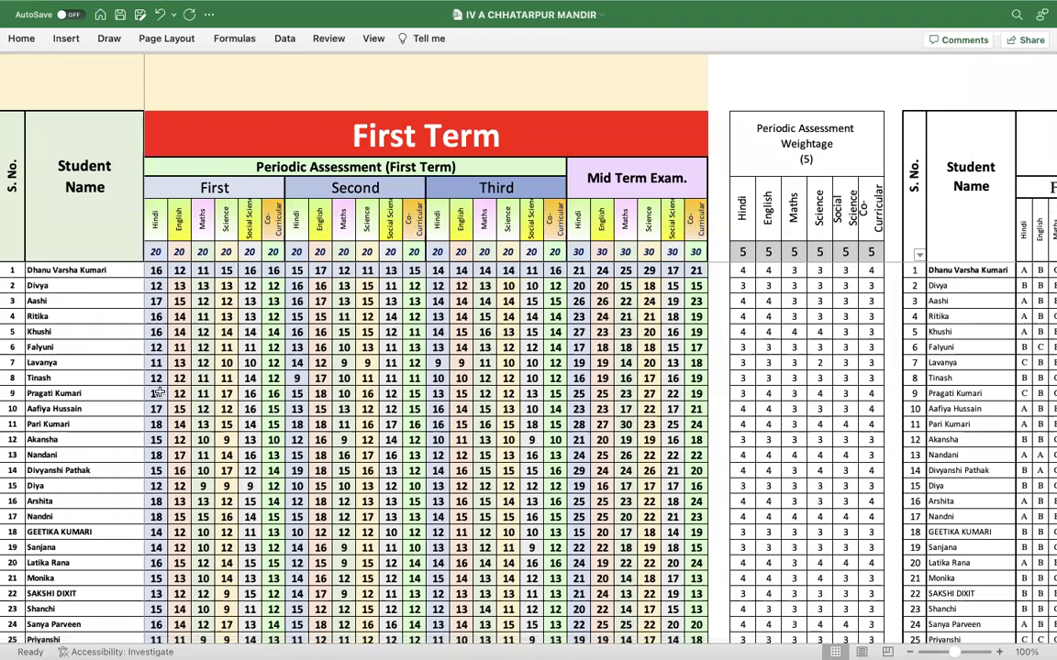
scroll(159, 392, "down", 5)
scroll(160, 393, "up", 5)
scroll(160, 393, "down", 10)
scroll(160, 393, "right", 5)
scroll(160, 393, "up", 5)
scroll(160, 392, "left", 5)
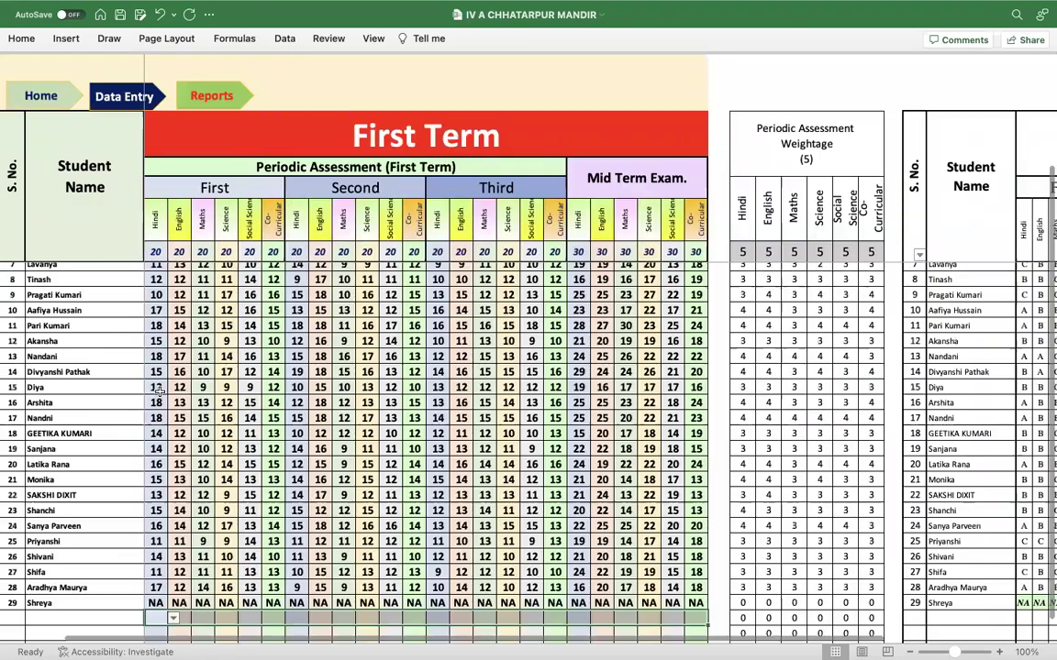
left_click(126, 95)
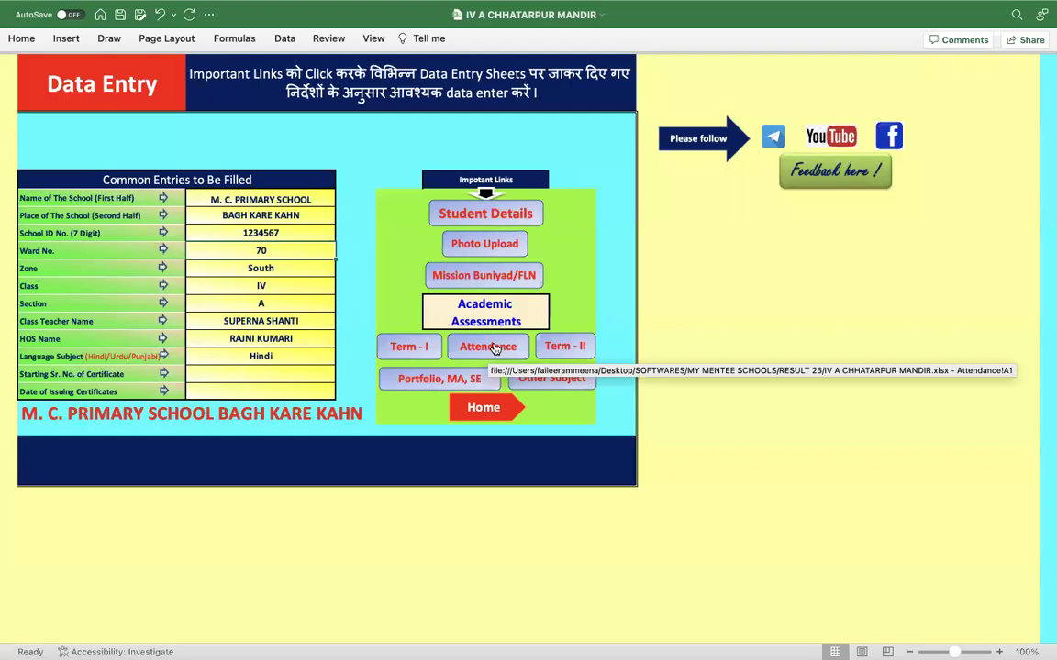
- In the Attendance sheet, copy the first-term and session attendance from serial number 6 down to the last filled row and paste it starting at serial number 5
left_click(494, 349)
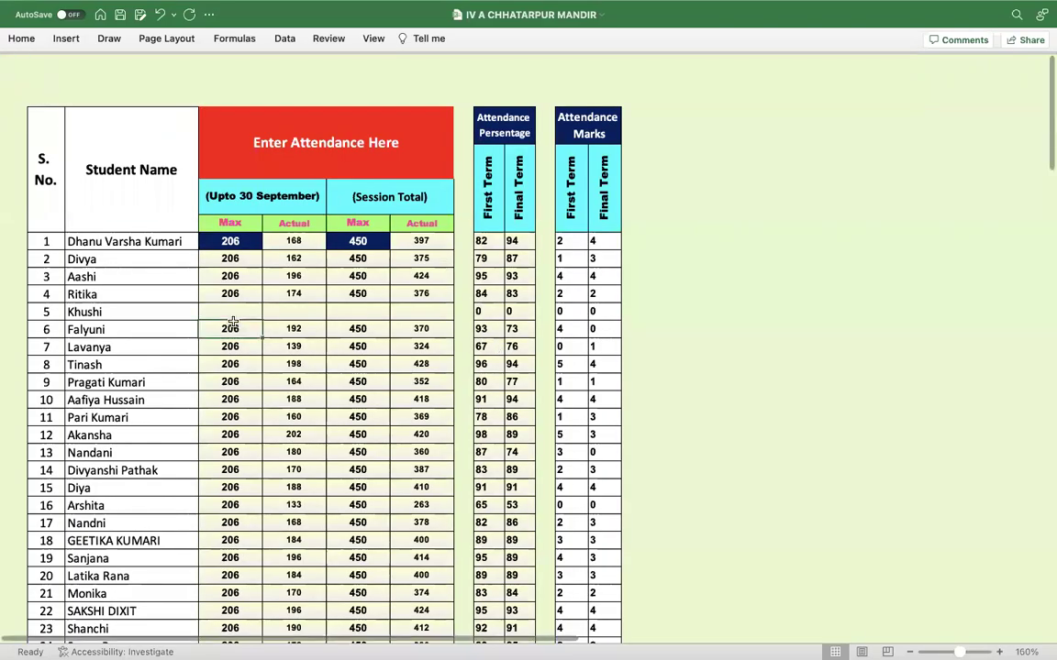
left_click(426, 329)
left_click(233, 329)
key("shift+Right")
key("shift+Right")
key("shift+Right")
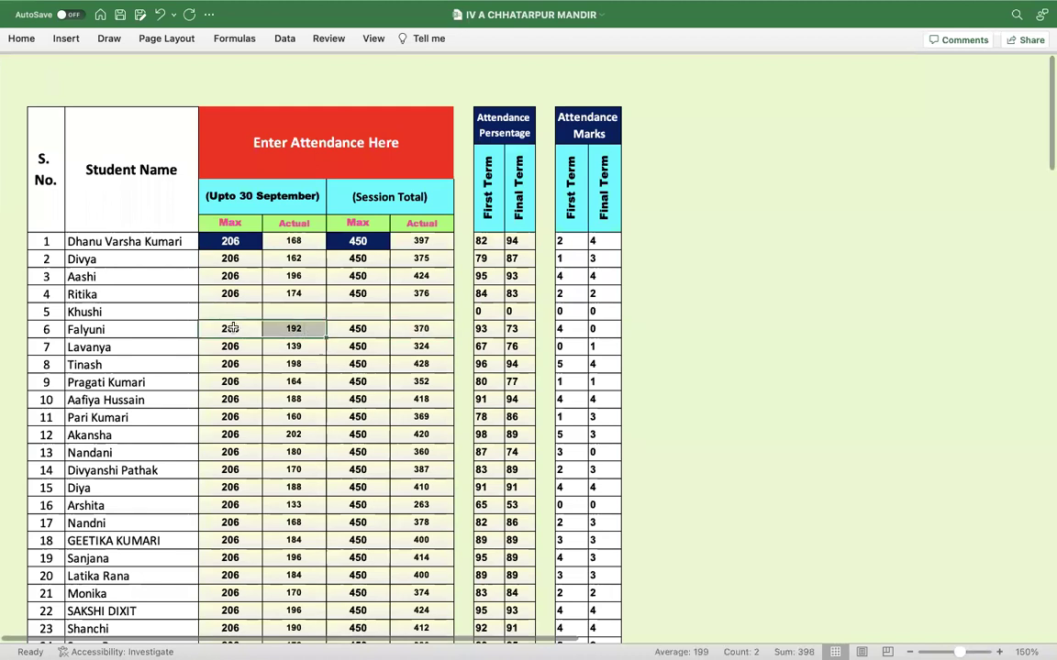
key("ctrl+shift+Down")
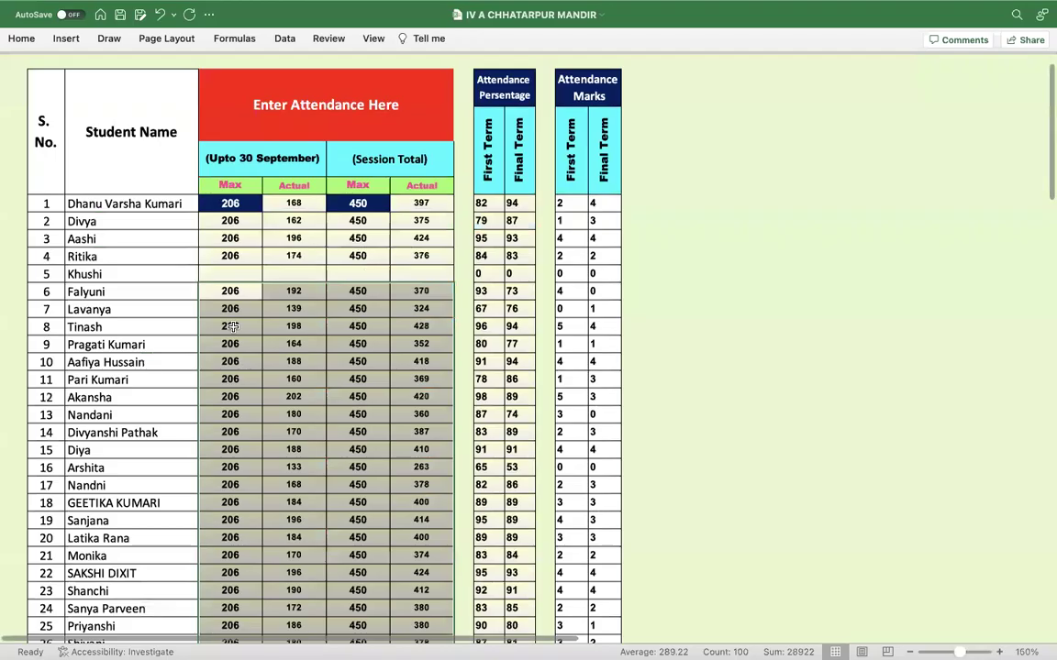
key("super+c")
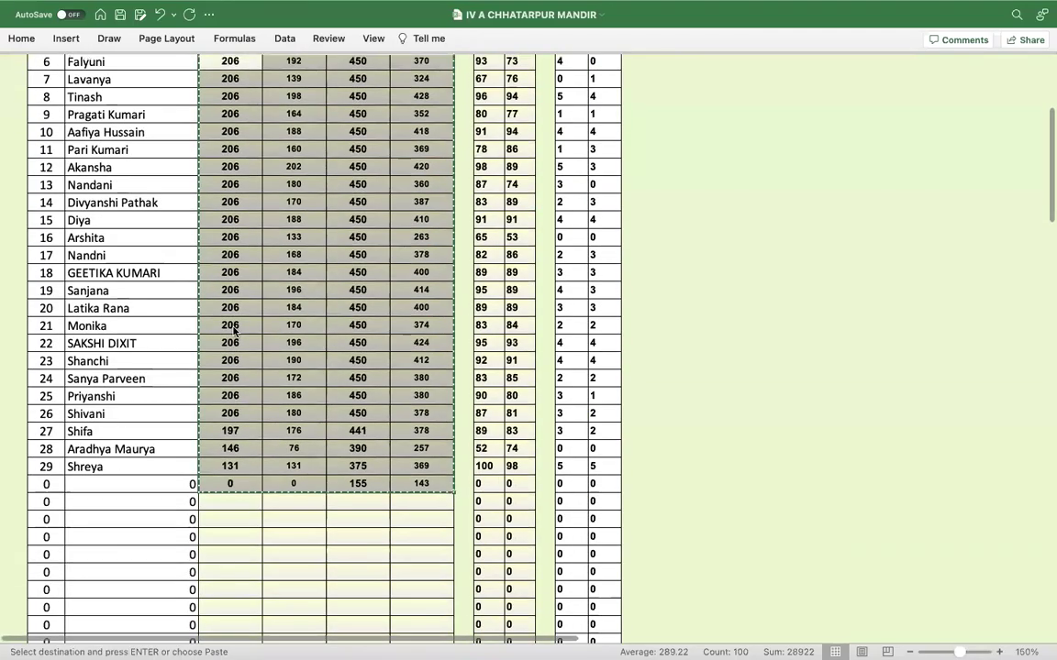
scroll(233, 328, "up", 2)
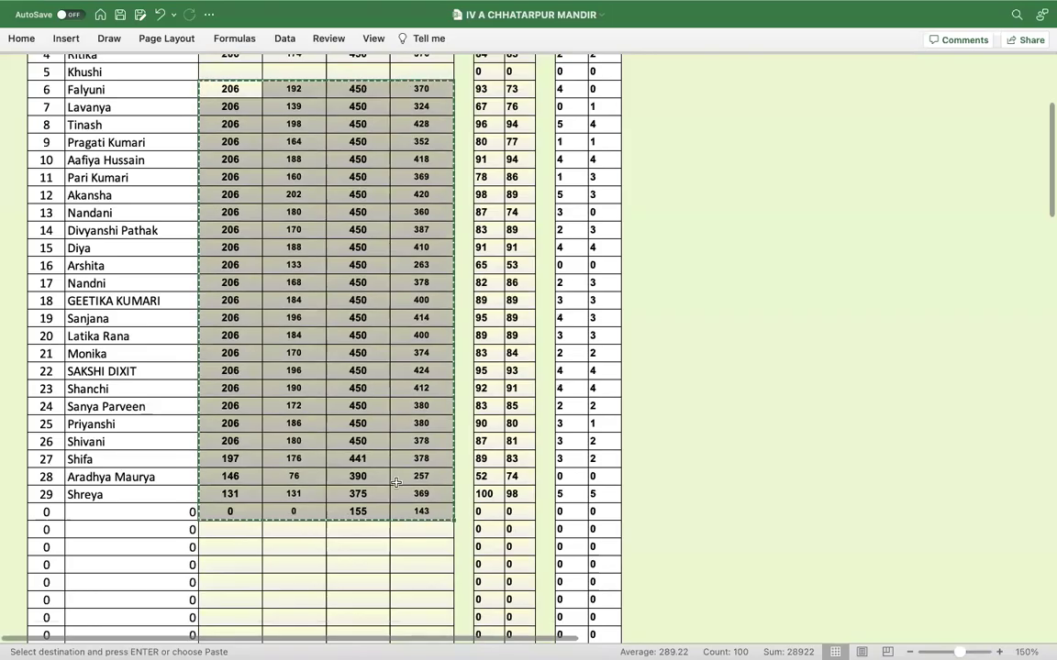
scroll(355, 433, "up", 5)
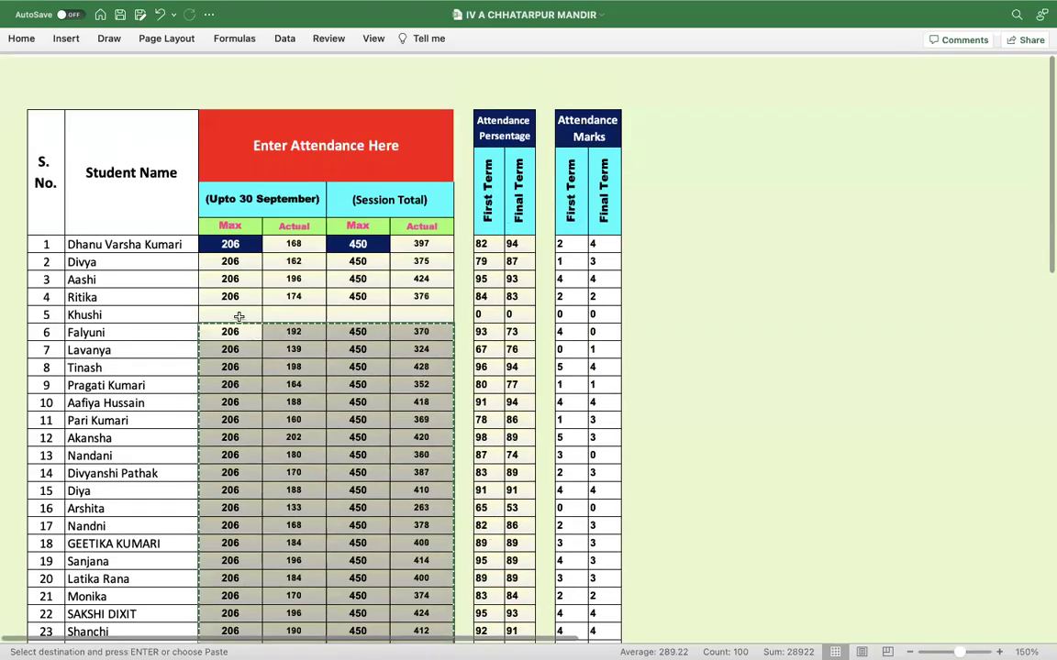
scroll(239, 316, "down", 1)
left_click(236, 305)
key("Return")
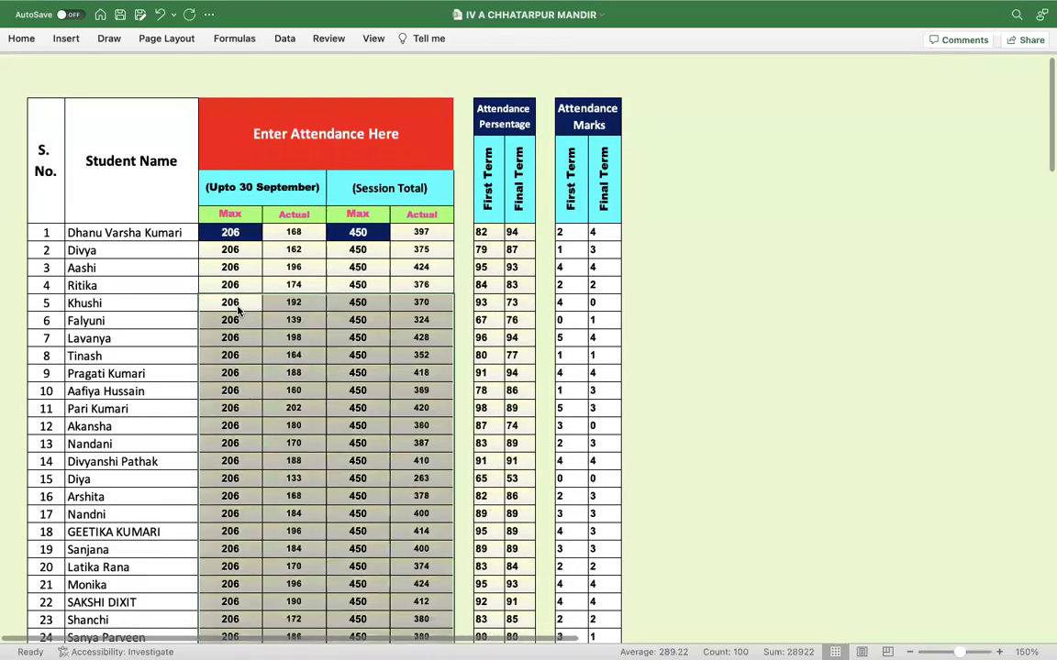
- Clear the duplicated attendance values in the row below serial number 29, and return to the Data Entry page
scroll(237, 312, "down", 10)
scroll(239, 310, "up", 5)
left_click_drag(221, 363, 427, 363)
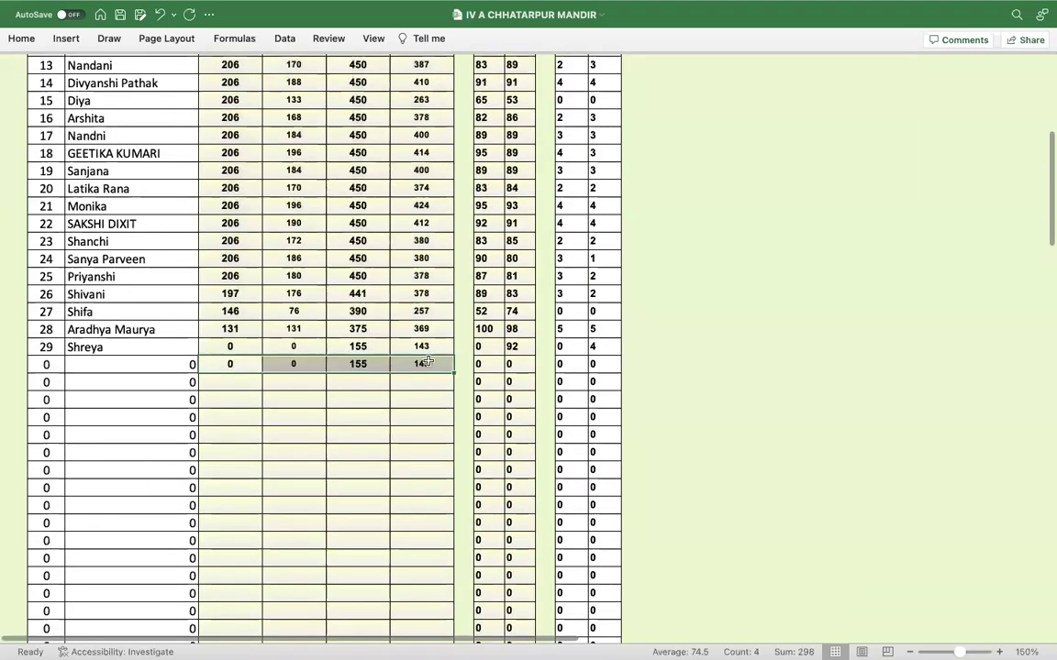
key("Delete")
scroll(429, 362, "up", 8)
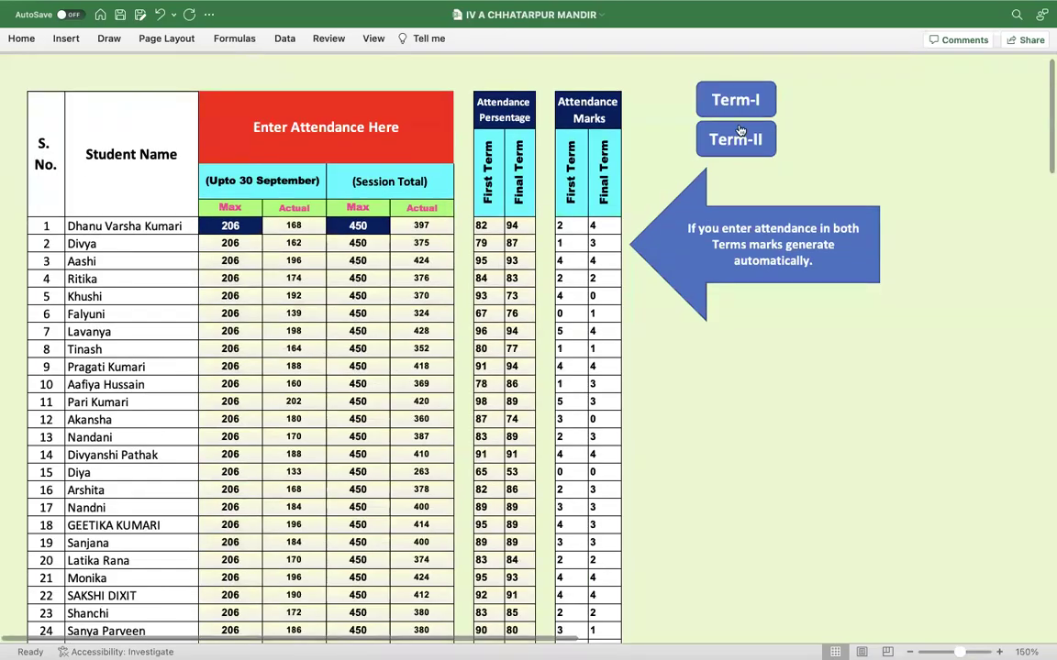
left_click(735, 99)
scroll(531, 149, "right", 5)
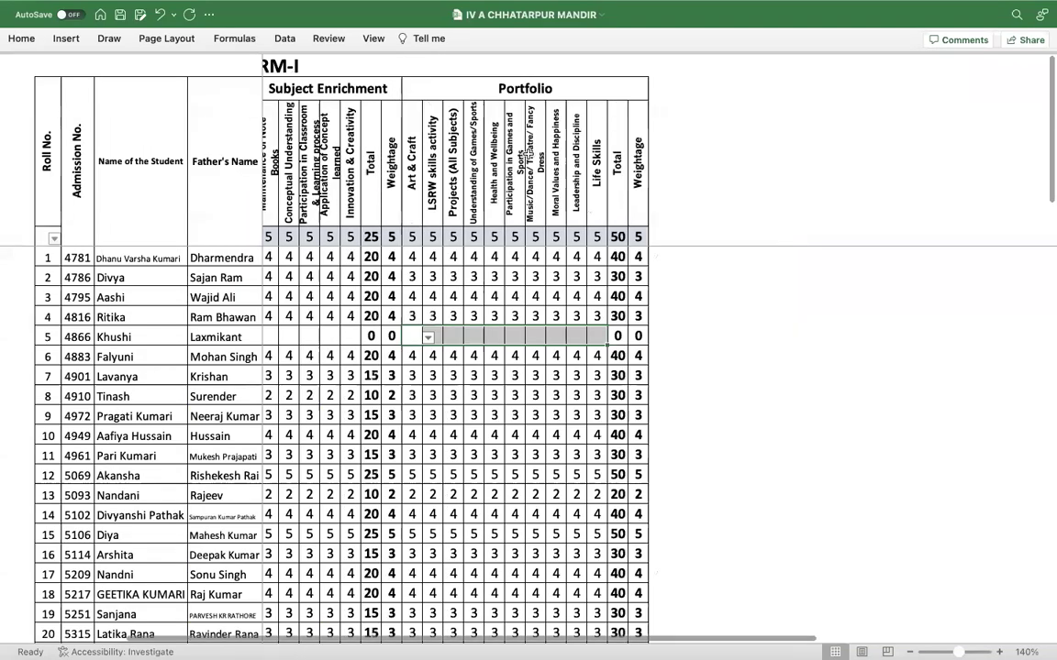
scroll(862, 143, "left", 5)
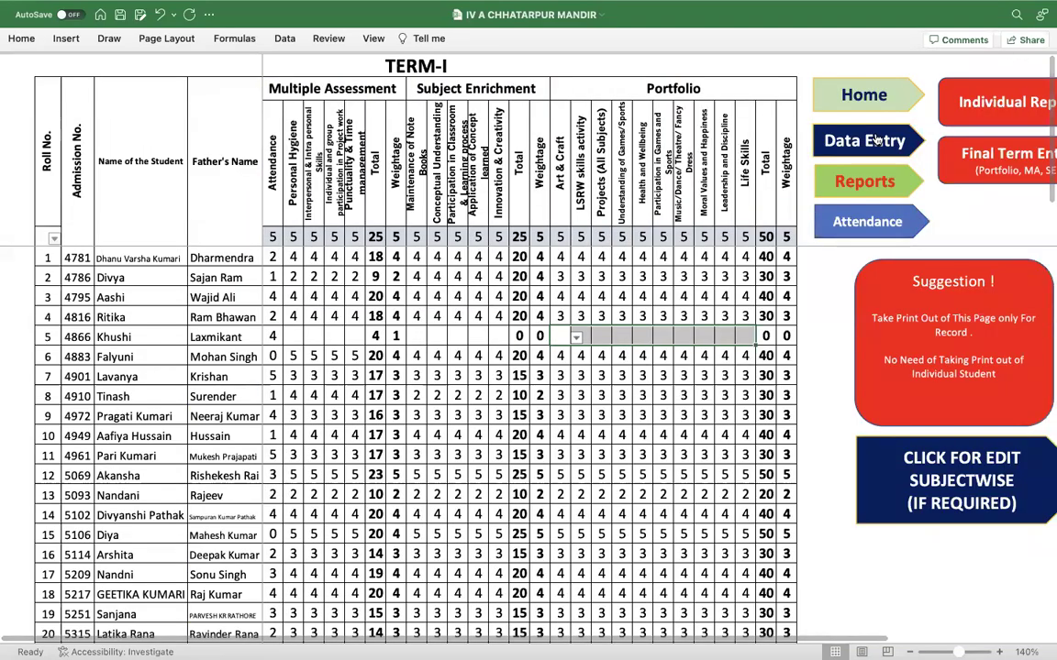
left_click(876, 141)
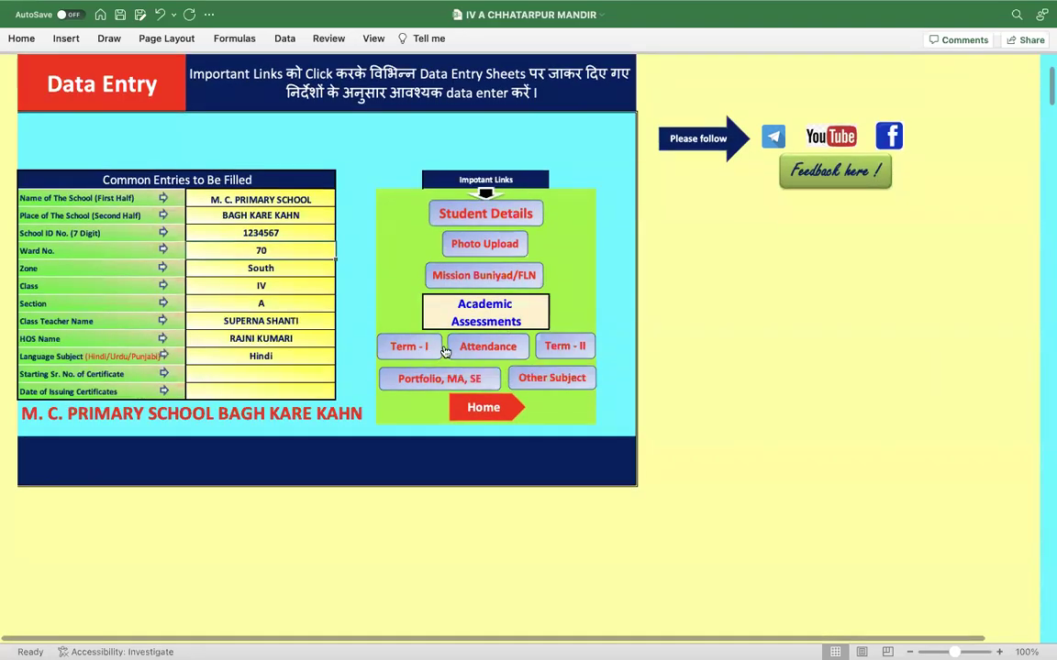
- In the Term-II sheet, copy the periodic assessment and final term exam marks from serial number 6 downward and paste them starting at serial number 5
left_click(563, 346)
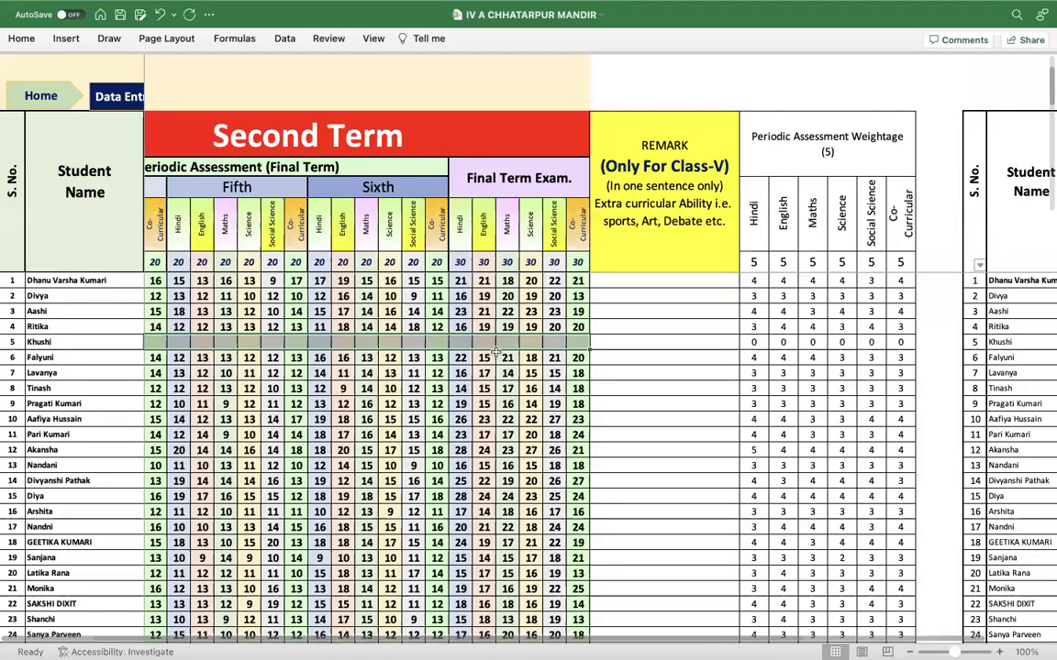
scroll(160, 353, "up", 3)
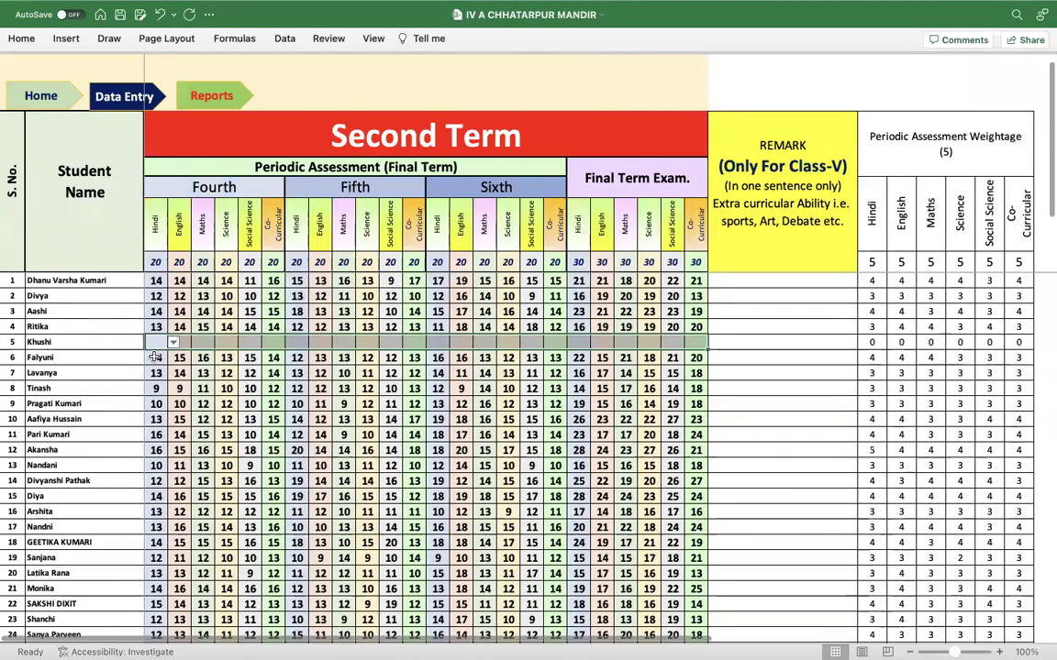
left_click(155, 357)
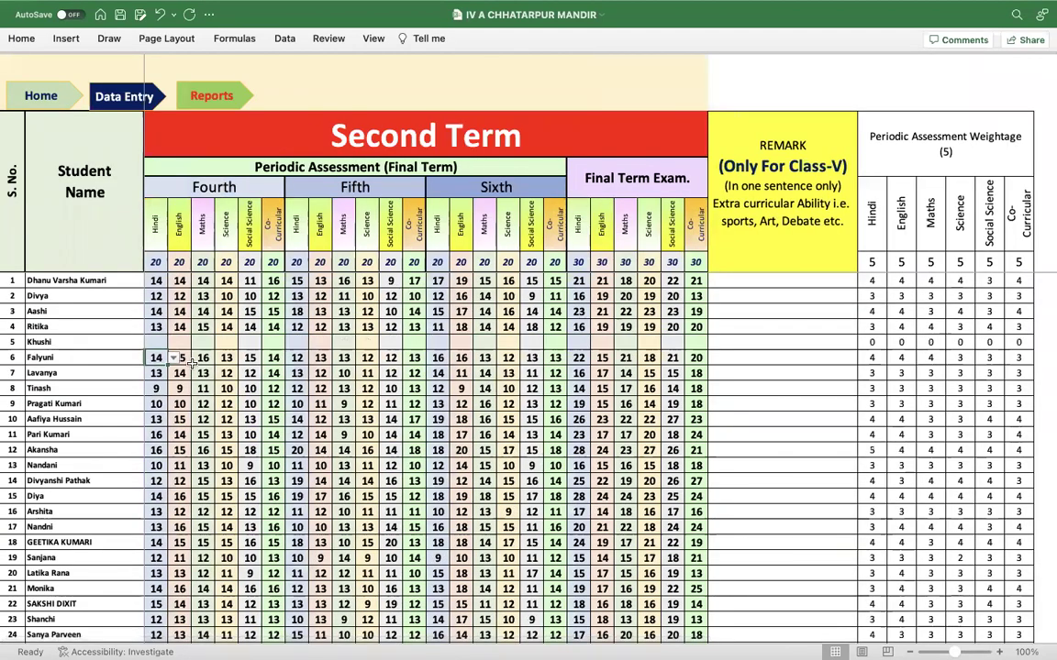
key("ctrl+shift+Right")
key("ctrl+shift+Down")
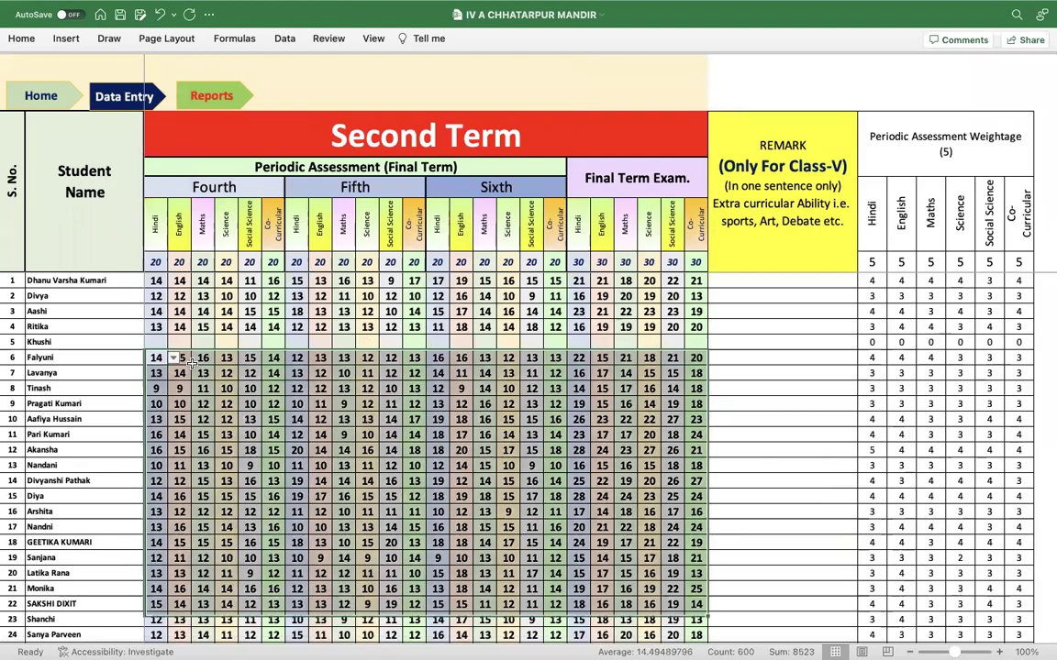
key("ctrl+c")
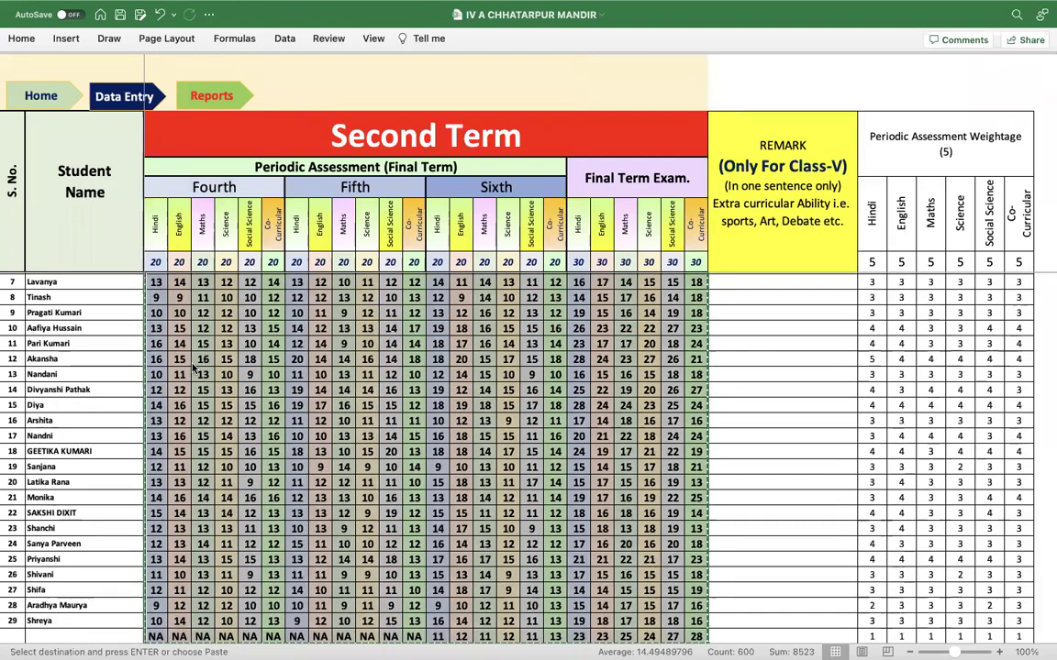
scroll(174, 353, "up", 3)
left_click(157, 341)
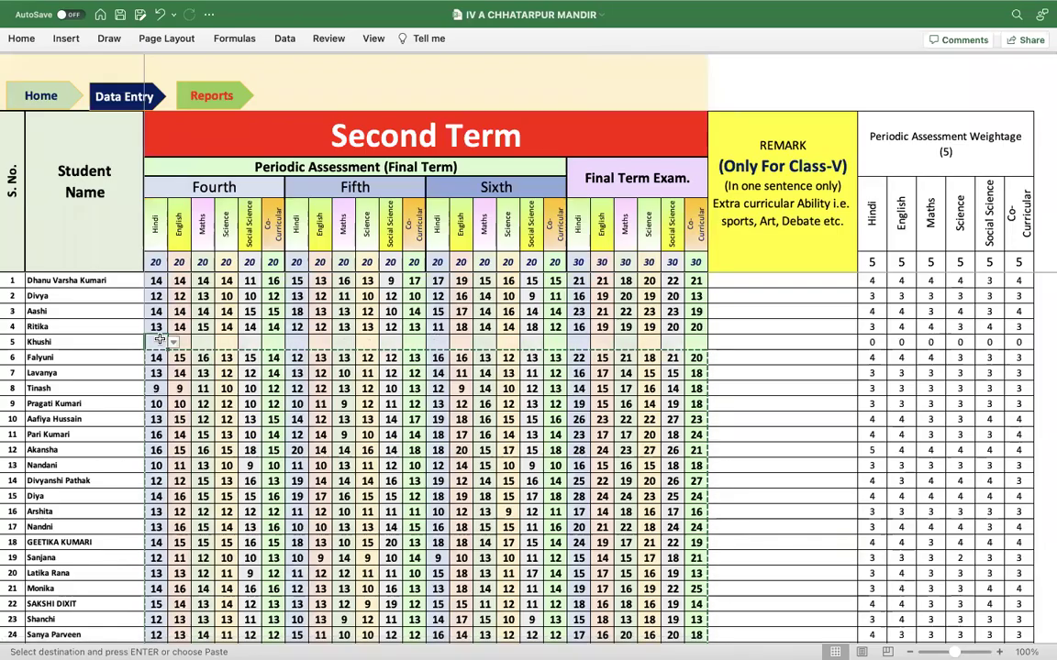
key("Return")
- Clear the duplicated marks in the row below serial number 29 of the Second Term table, and return to the Data Entry page
key("super+Down")
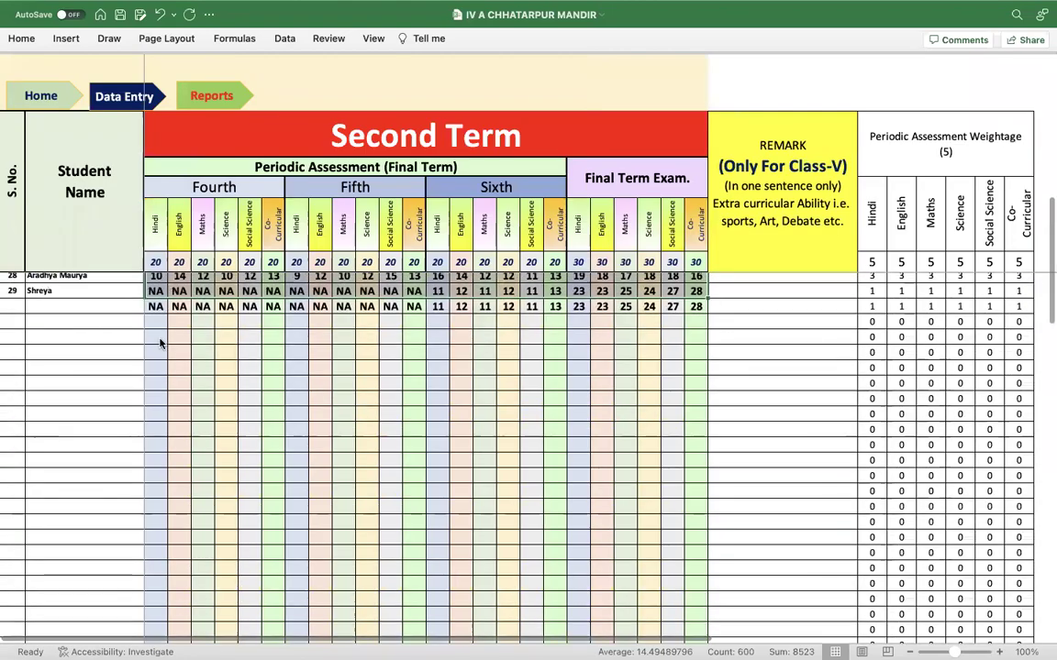
scroll(161, 344, "down", 1)
key("super+shift+Right")
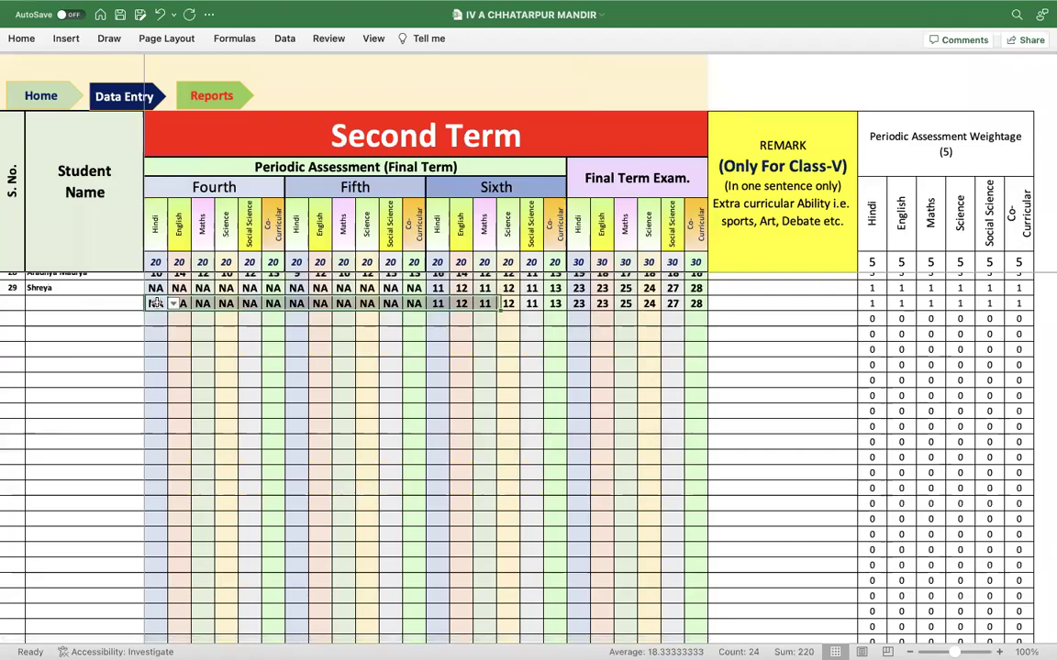
left_click(110, 96)
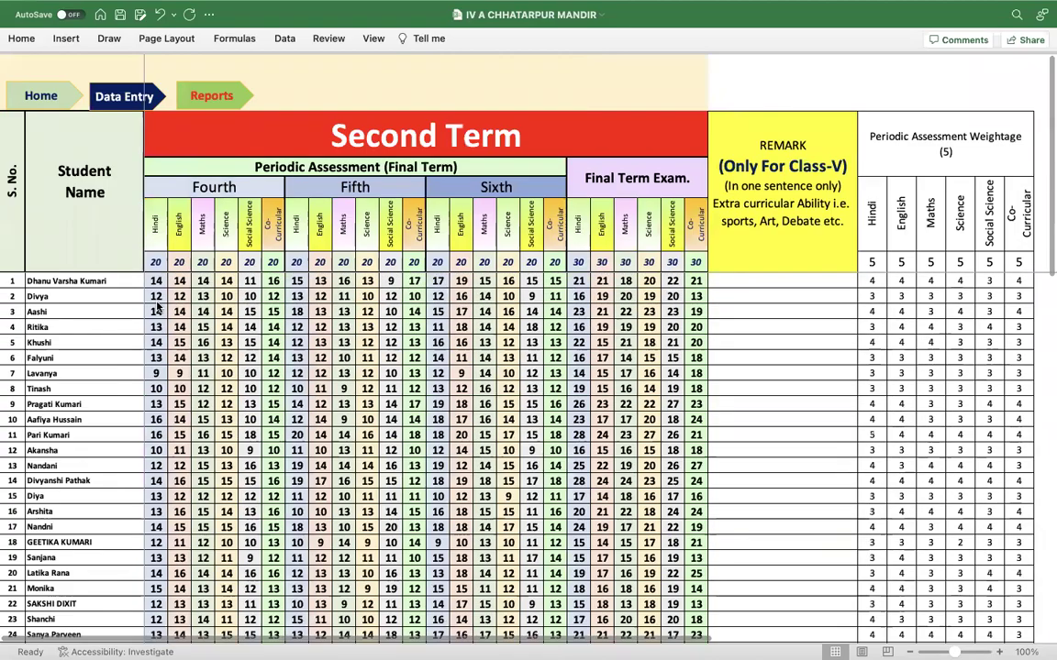
left_click(110, 95)
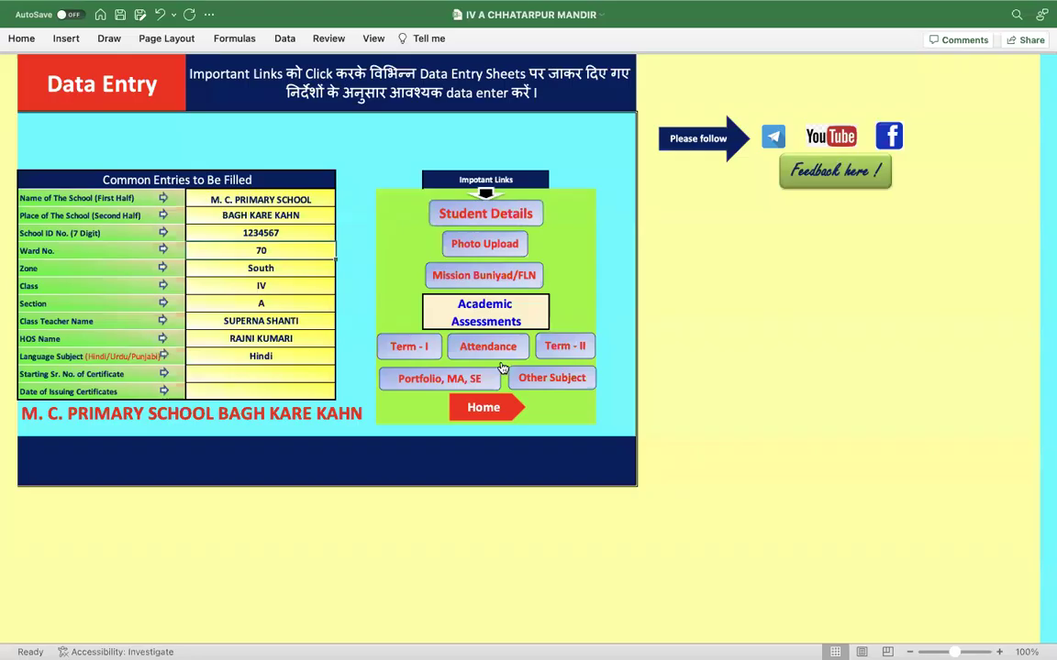
- In the Term-I Portfolio, MA, SE sheet, copy the Multiple Assessment marks except Attendance from roll number 6 downward and paste them starting at roll number 5
left_click(392, 347)
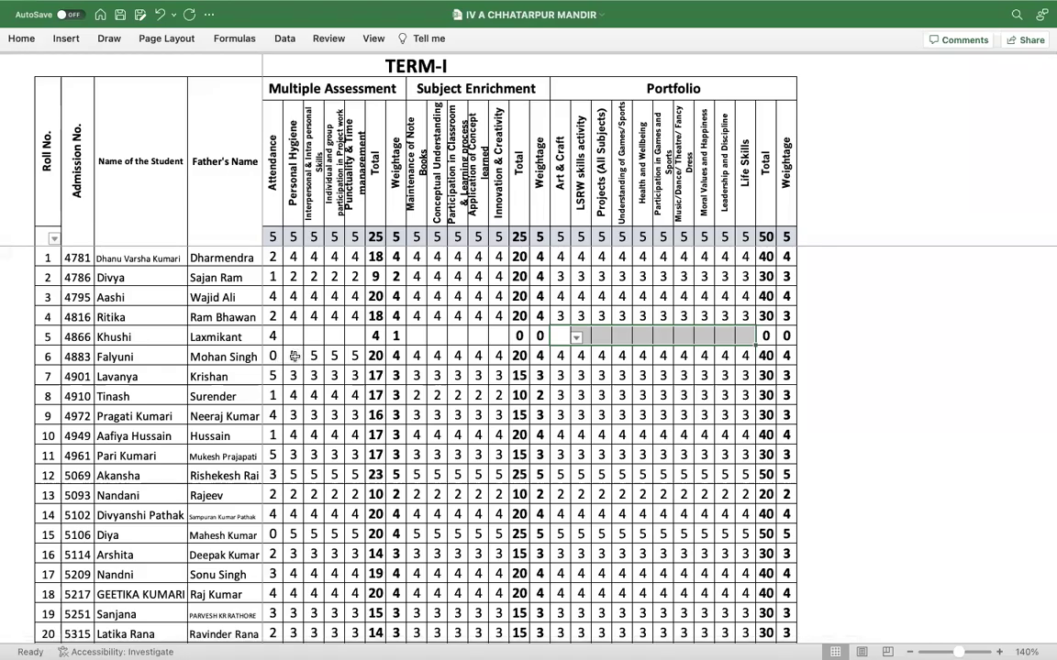
left_click(293, 356)
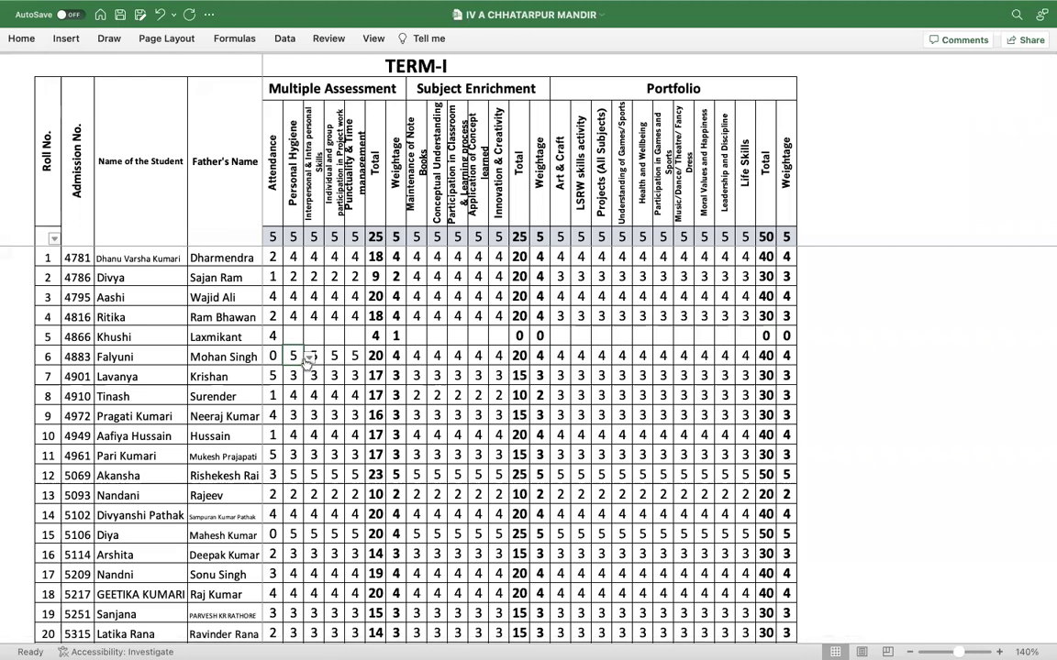
left_click(352, 356, "shift")
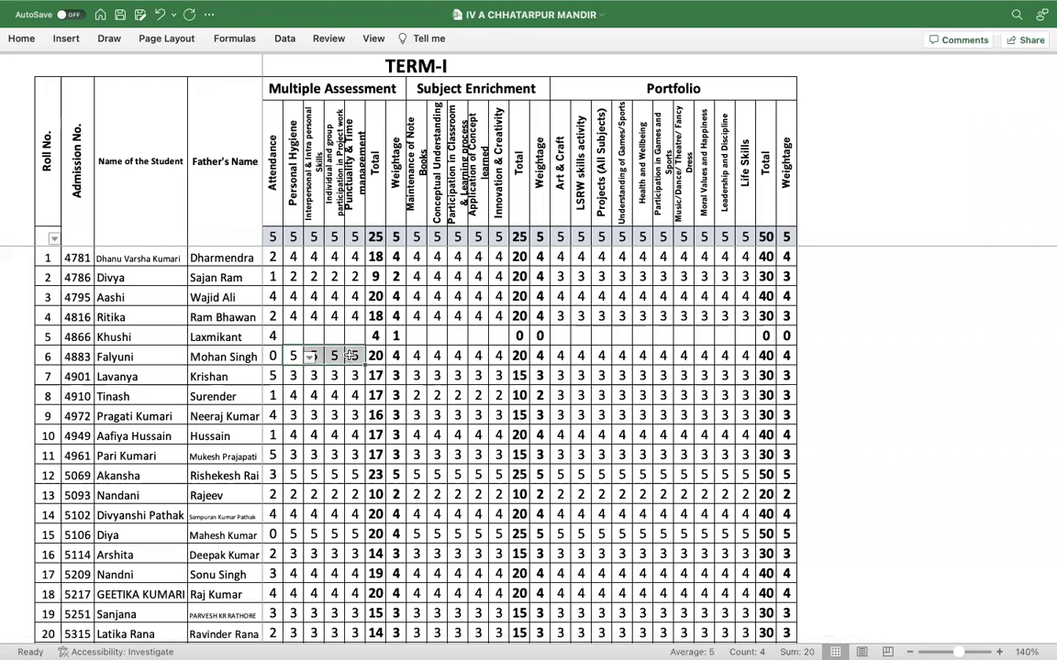
key("ctrl+shift+Down")
key("cmd+c")
scroll(331, 349, "up", 5)
left_click(295, 332)
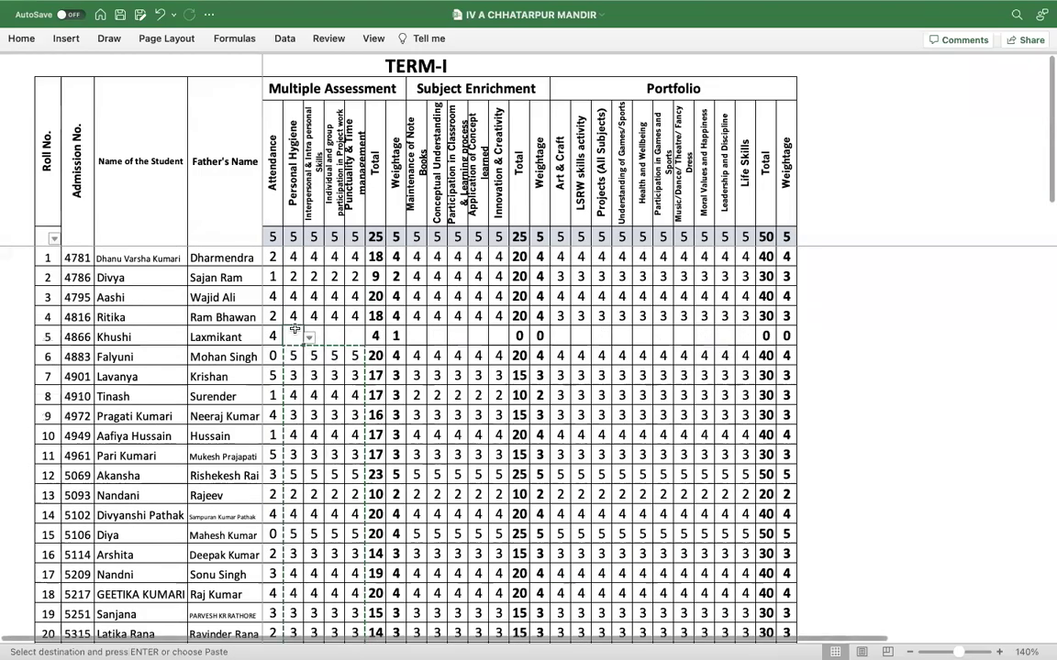
key("Return")
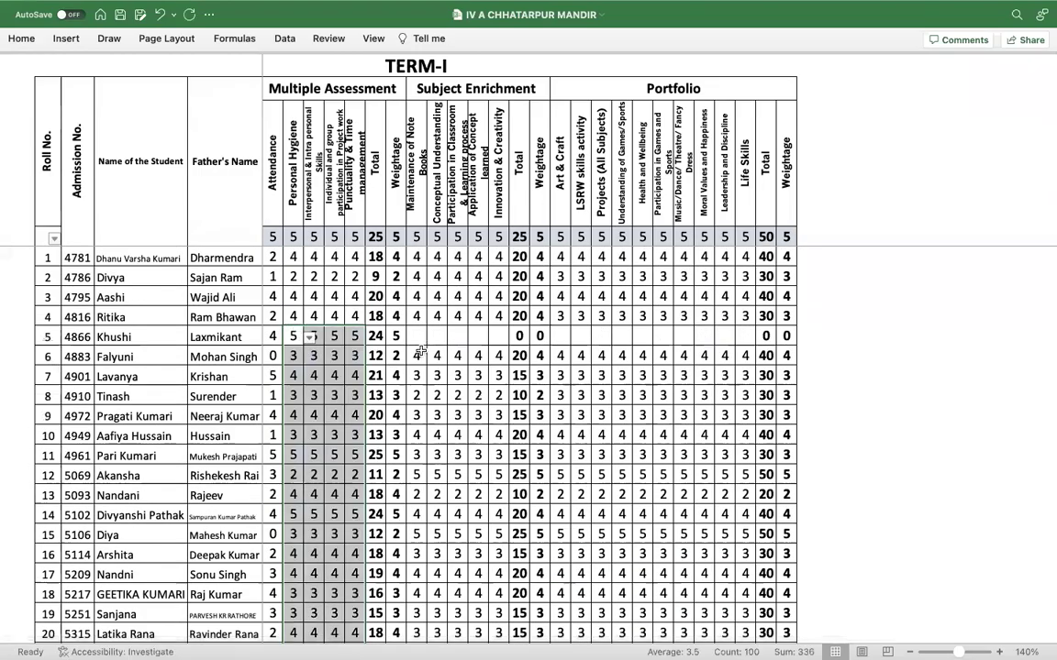
- Copy the five Subject Enrichment mark columns from roll number 6 downward and paste them starting at roll number 5
left_click_drag(414, 356, 499, 358)
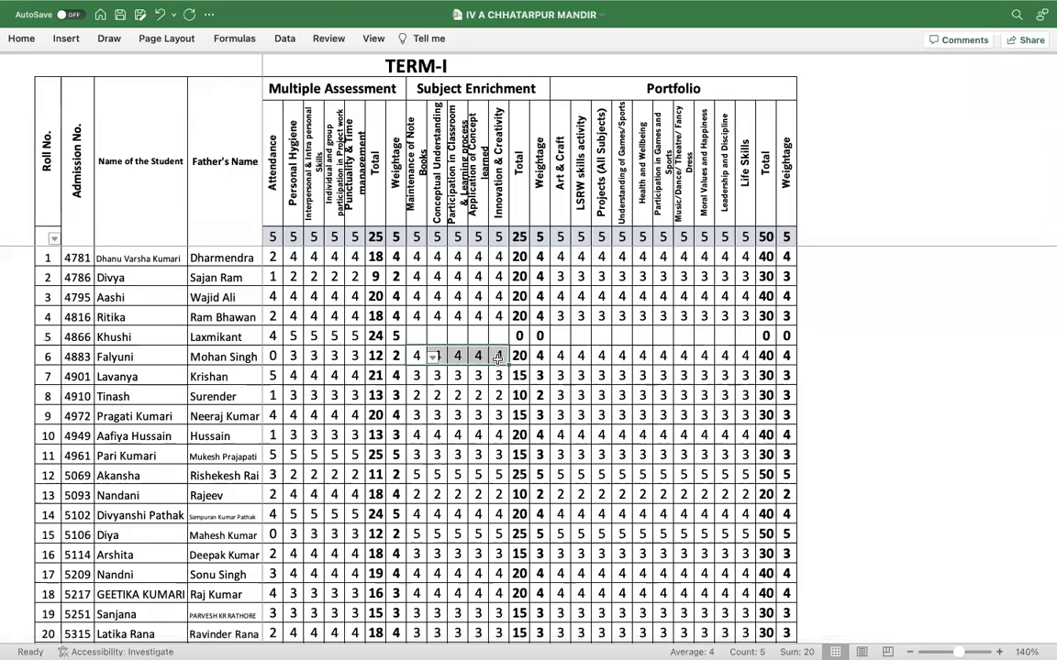
key("super+shift+Down")
key("super+c")
scroll(498, 358, "up", 5)
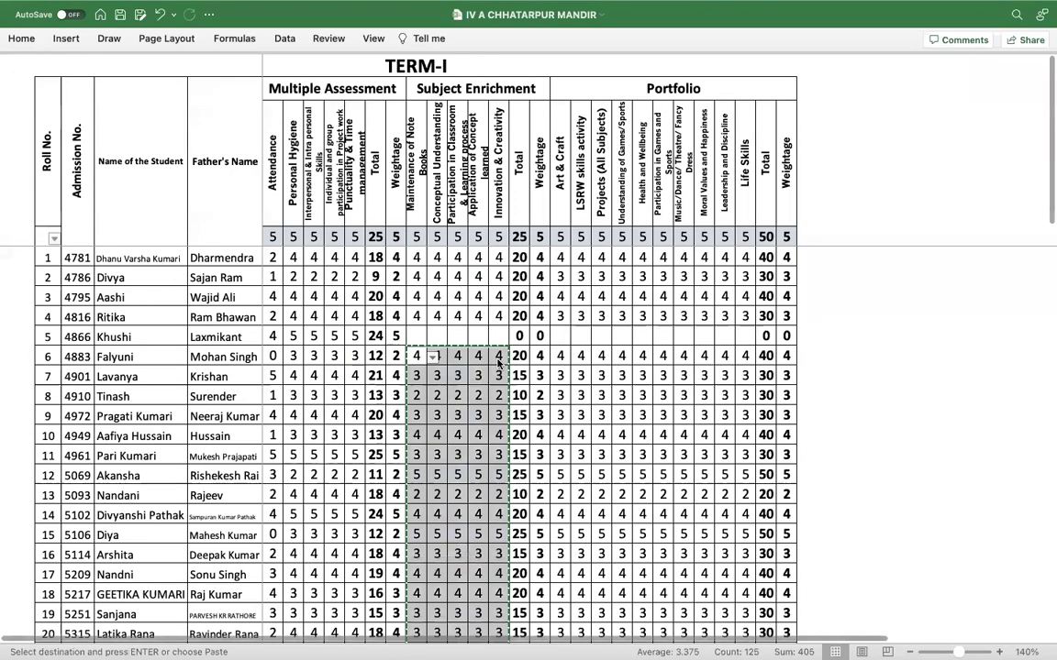
left_click(420, 336)
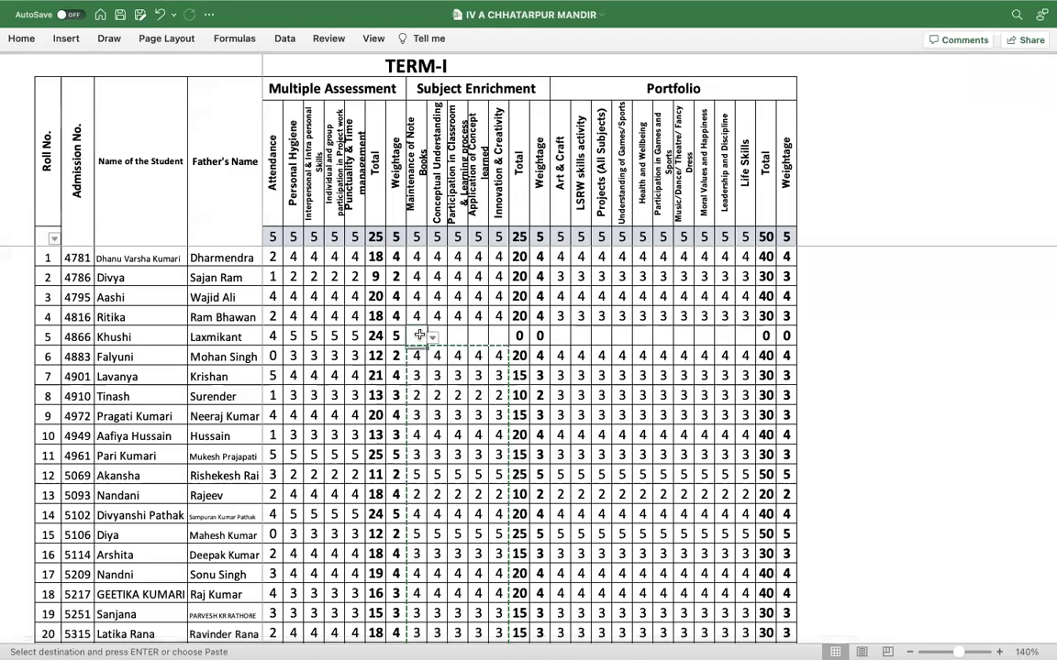
key("super+v")
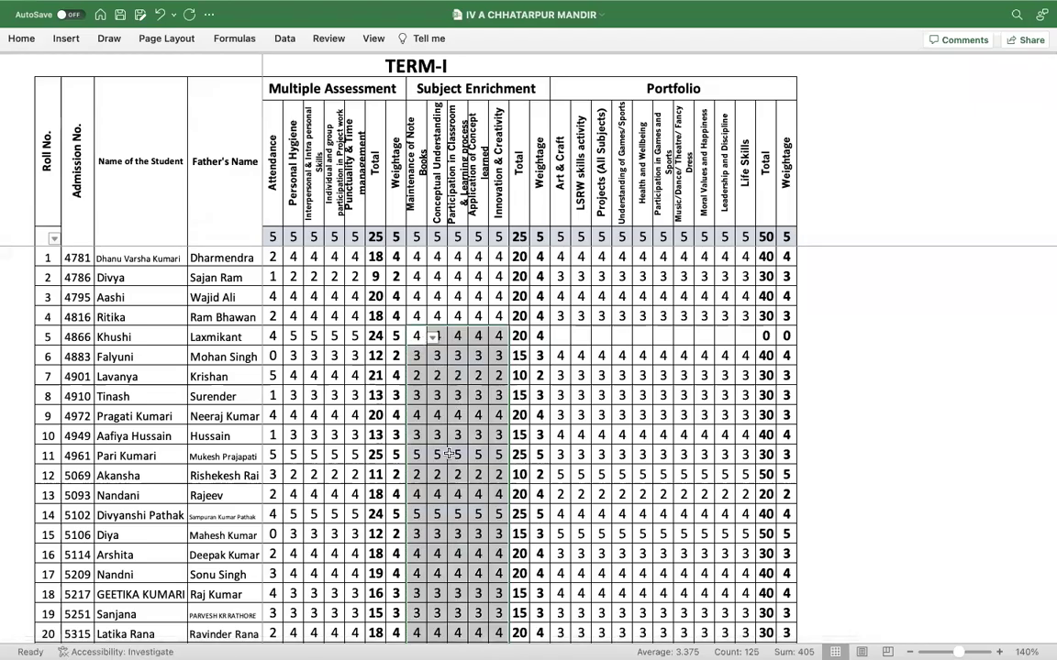
- Copy the Portfolio marks from Art & Craft to Life Skills from roll number 6 downward and paste them starting at roll number 5
left_click_drag(562, 353, 743, 357)
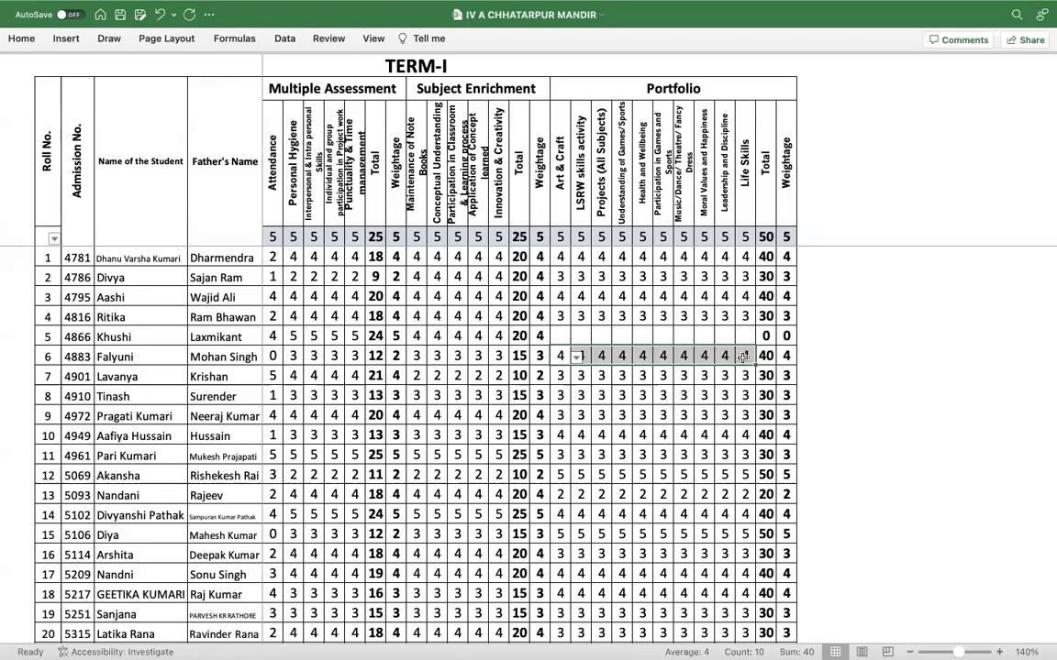
key("super+shift+Down")
key("super+c")
scroll(745, 358, "up", 5)
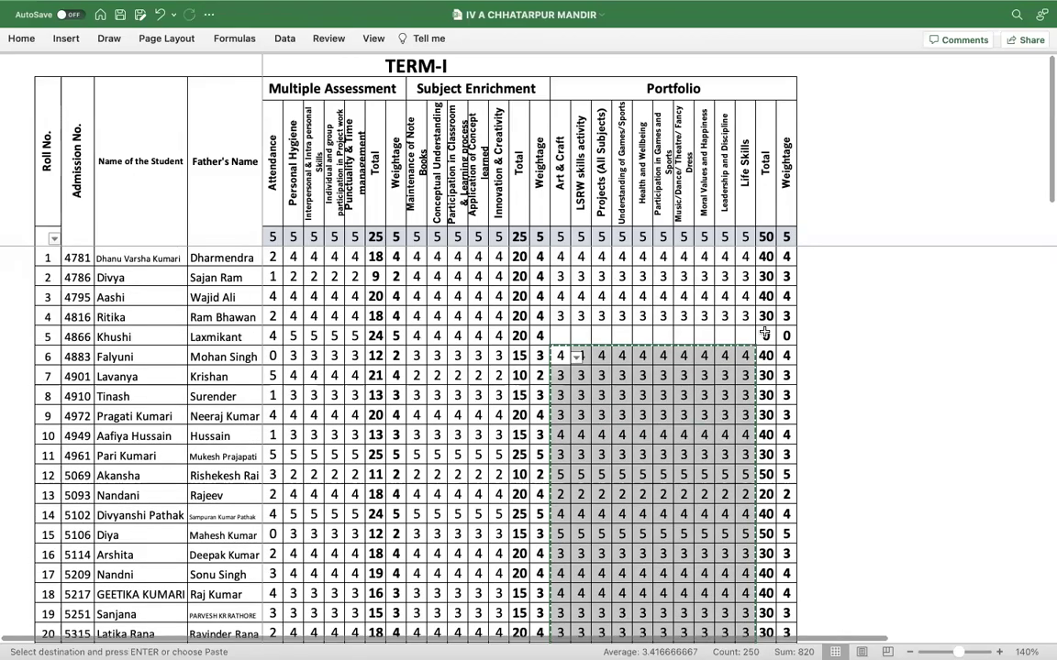
left_click(561, 335)
key("super+v")
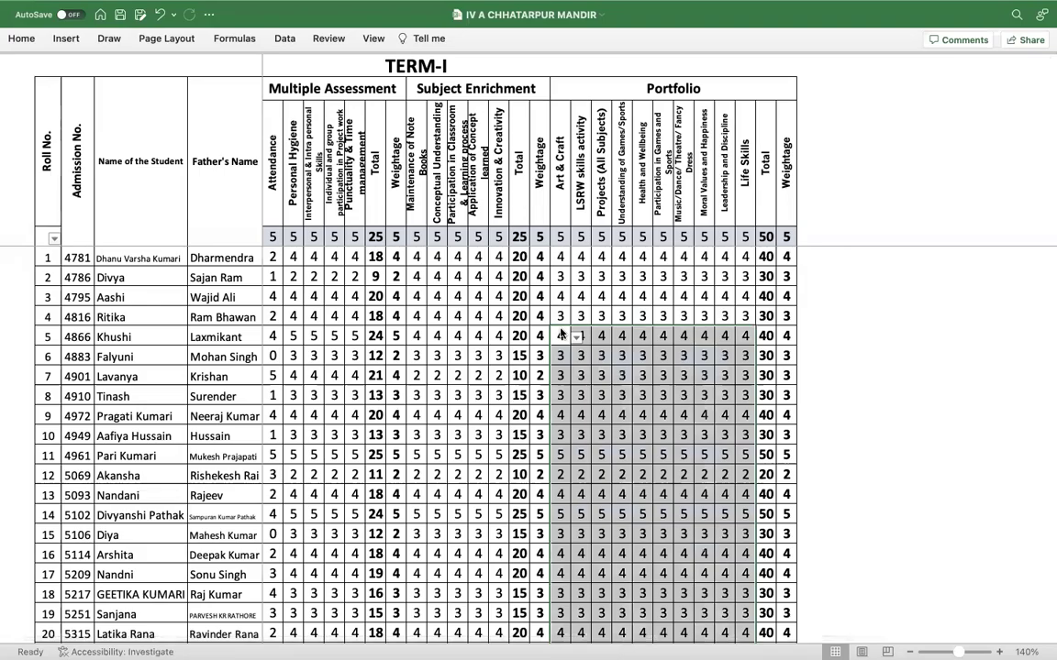
- Clear the duplicated NA marks in the row below roll number 29 under Multiple Assessment, Subject Enrichment and Portfolio in the Term-I sheet
scroll(561, 335, "down", 10)
scroll(339, 403, "up", 2)
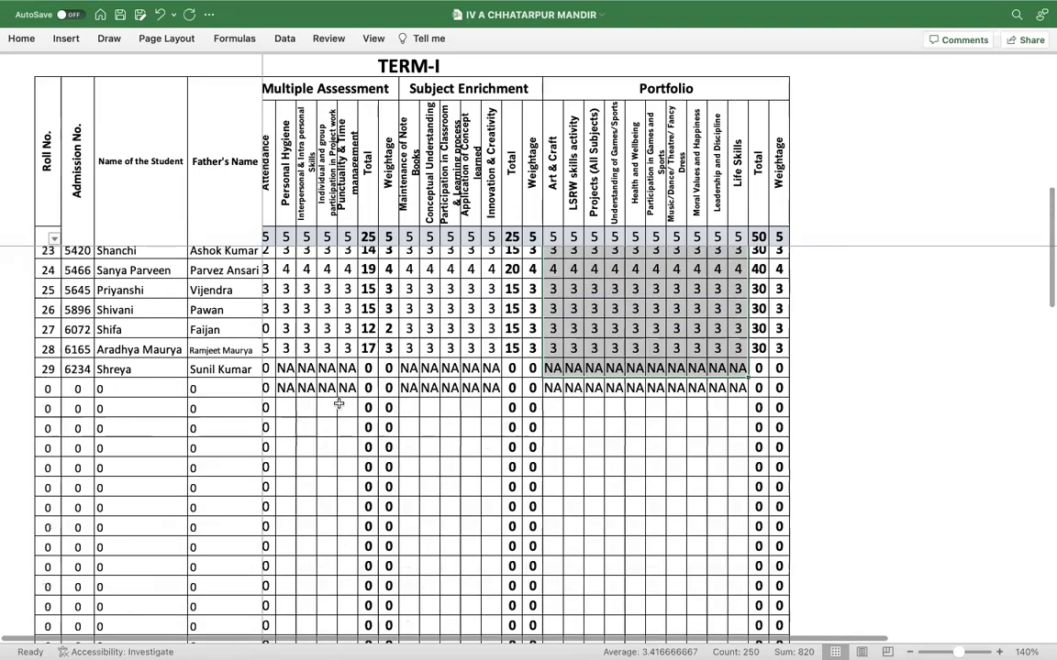
left_click_drag(294, 393, 349, 393)
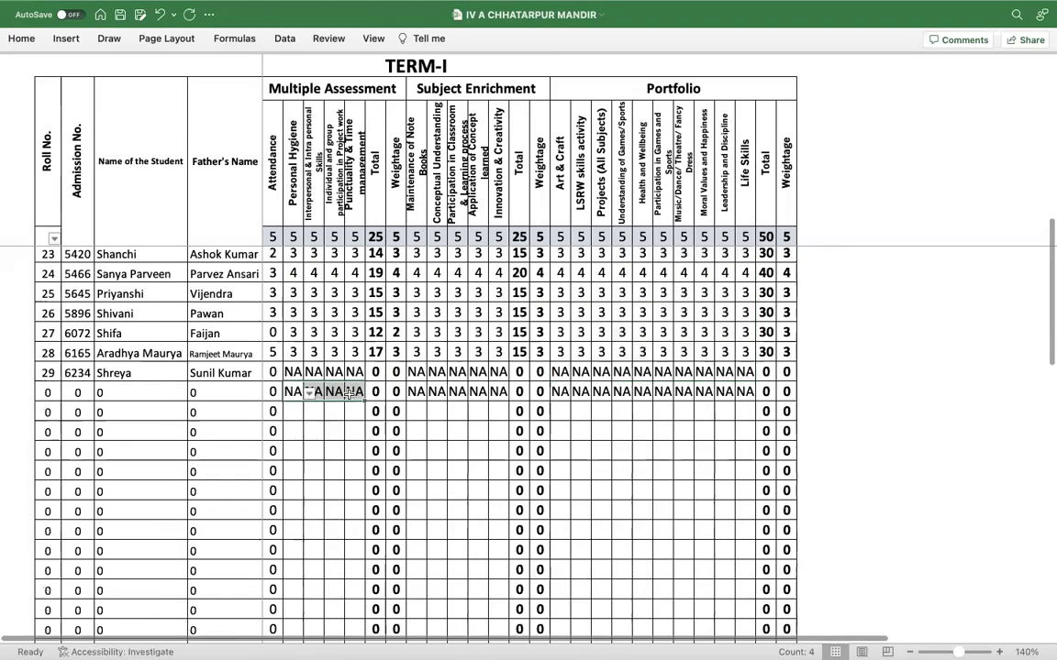
key("Delete")
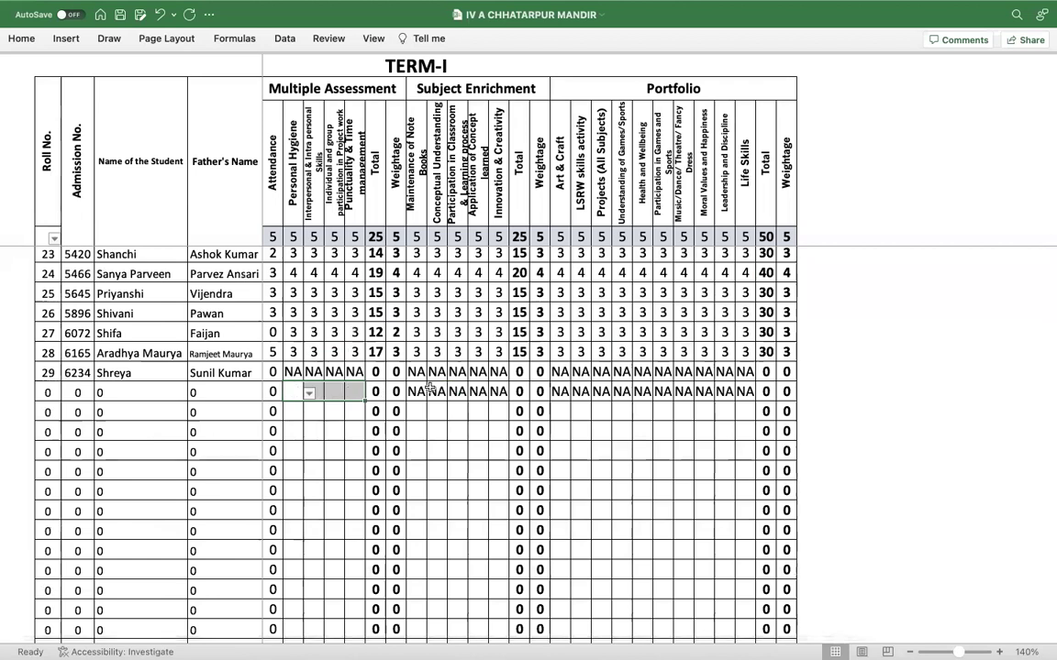
left_click_drag(418, 392, 750, 392)
key("Delete")
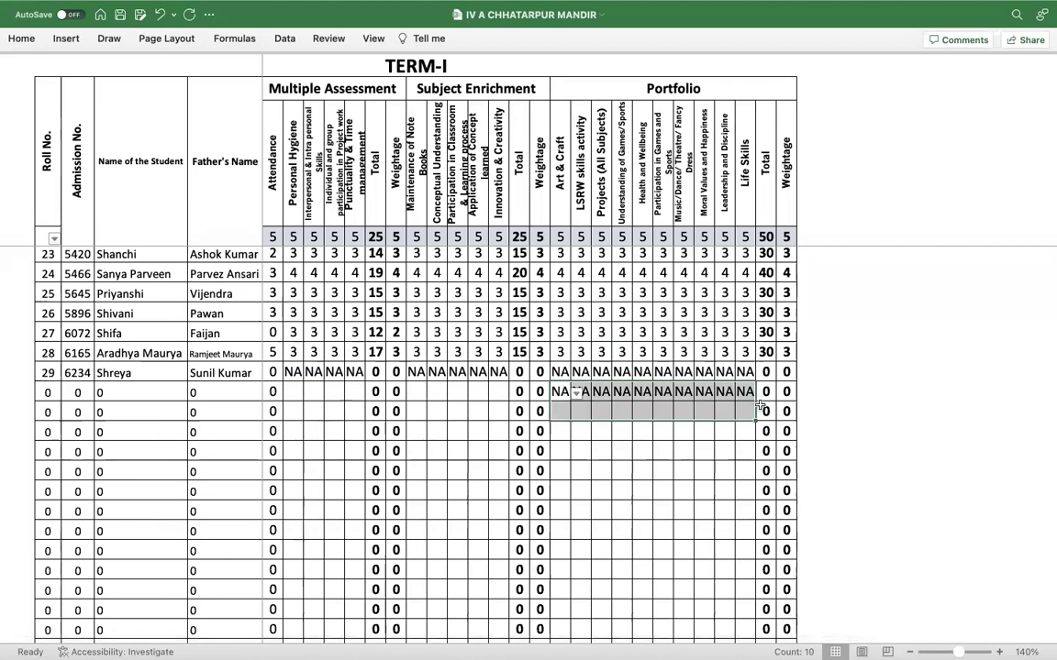
scroll(751, 391, "up", 8)
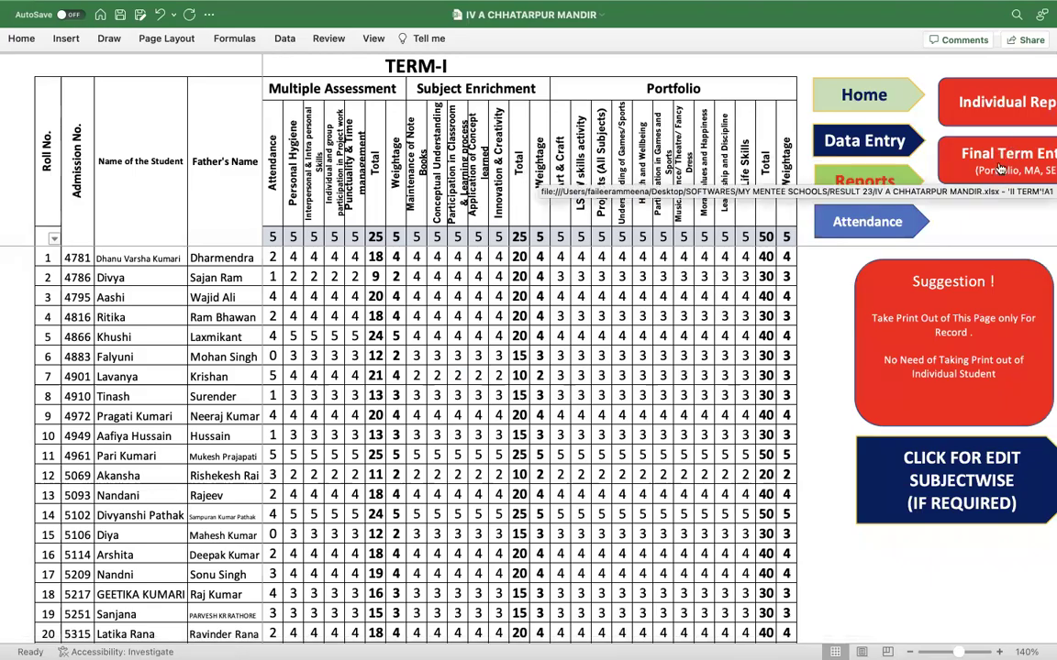
- In the Final Term Portfolio, MA, SE sheet, copy the Multiple Assessment marks except Attendance from roll number 6 downward and paste them from roll number 5
left_click(897, 152)
scroll(276, 354, "left", 1)
left_click(265, 354)
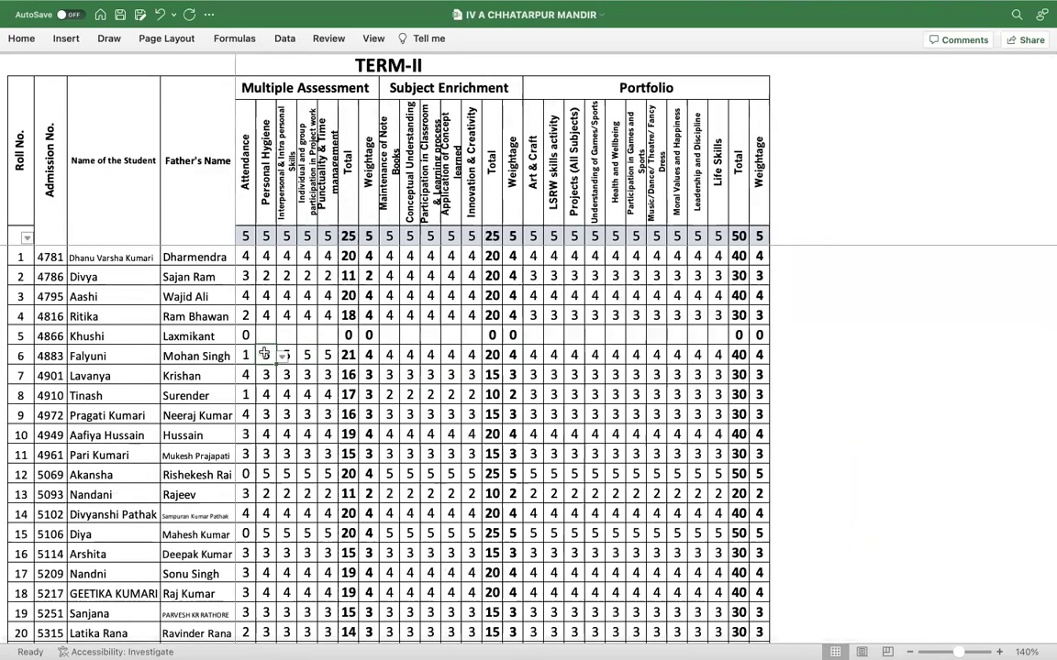
left_click(325, 354, "shift")
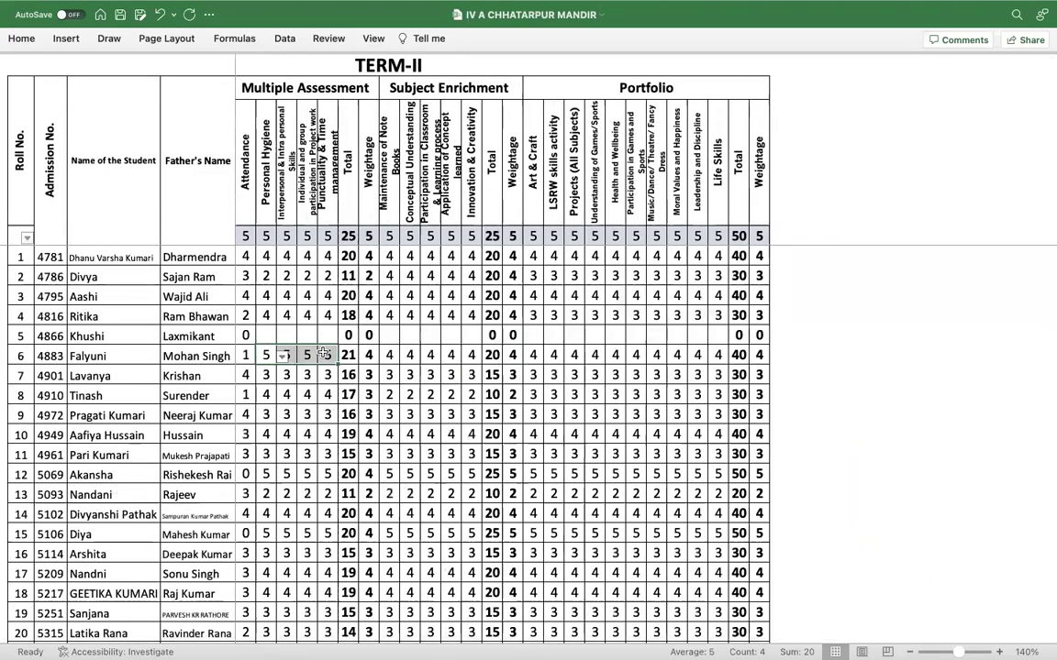
key("ctrl+shift+Down")
key("super+c")
scroll(324, 358, "up", 5)
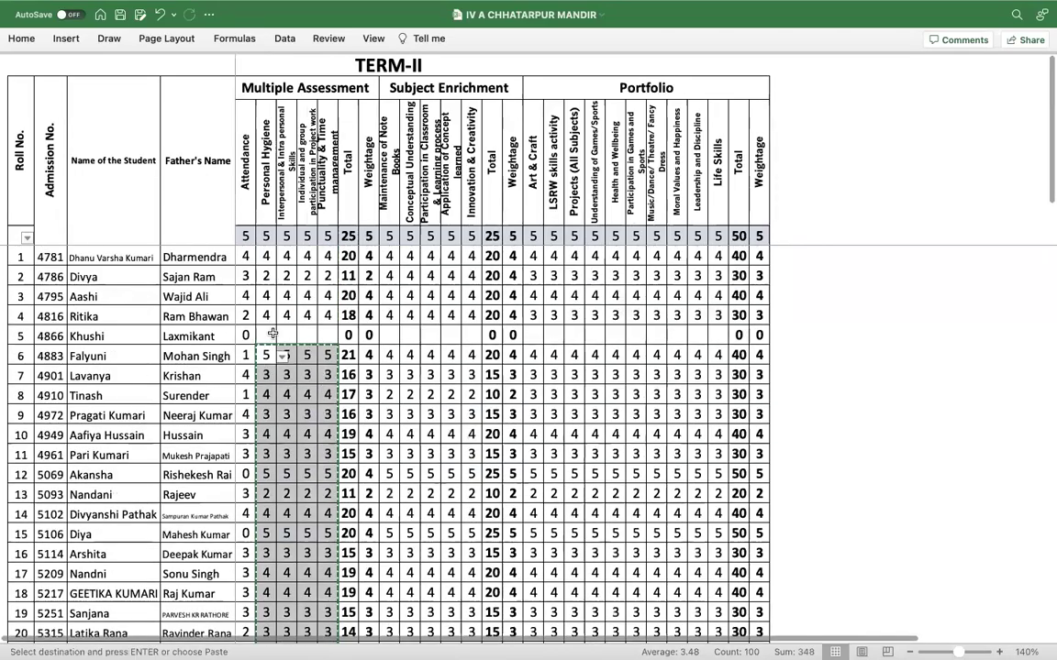
left_click(267, 335)
key("Return")
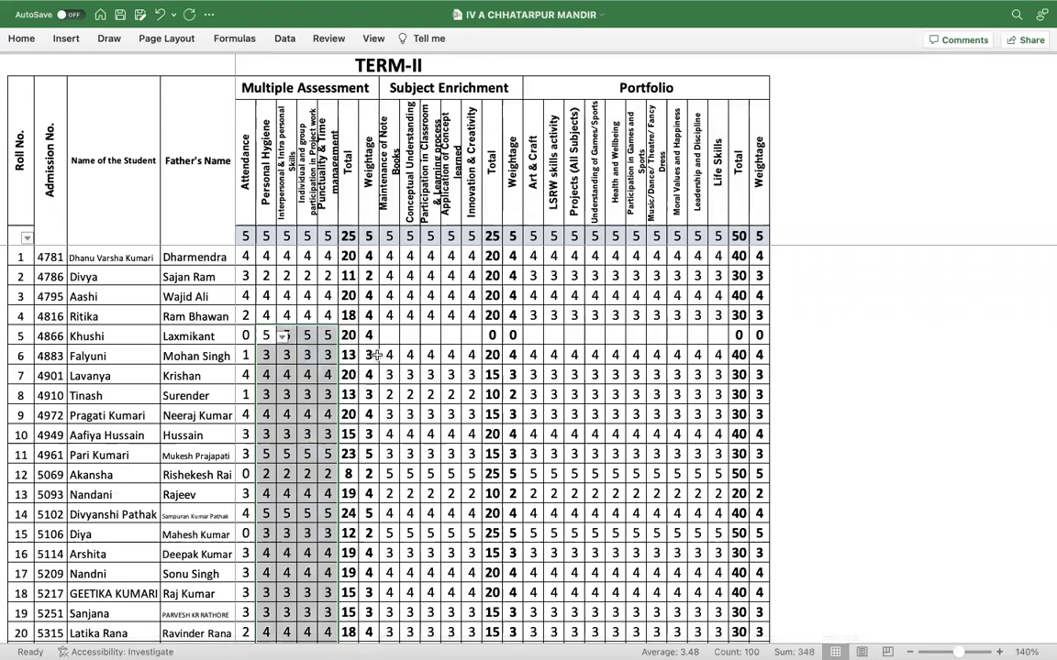
- Copy the five Term-II Subject Enrichment mark columns from roll number 6 downward and paste them starting at roll number 5
left_click_drag(392, 354, 475, 358)
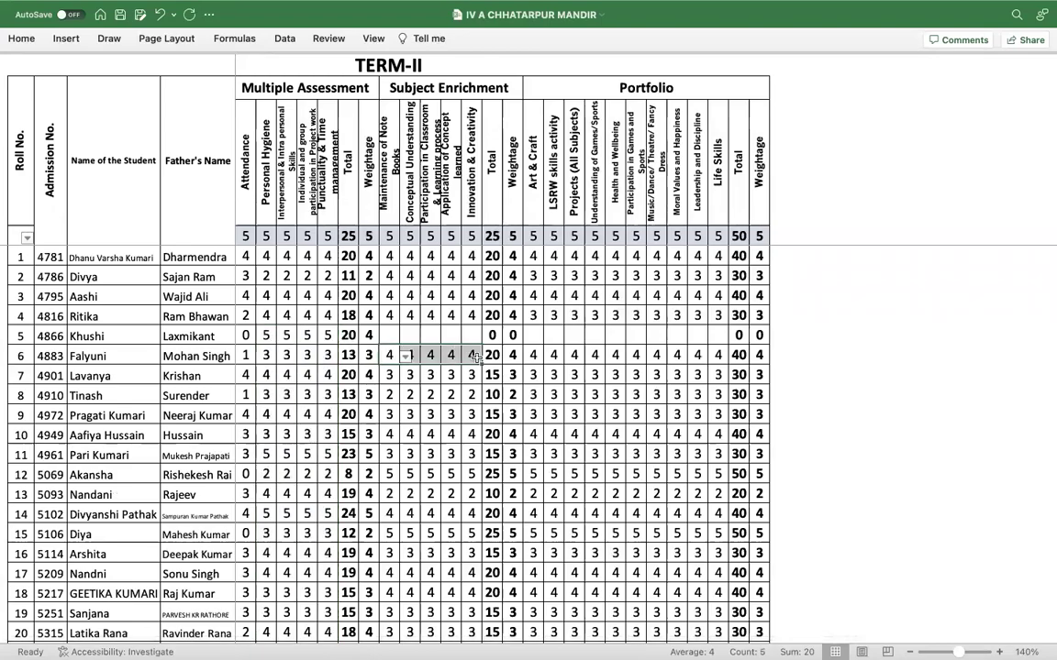
key("super+shift+Down")
key("super+c")
scroll(476, 360, "up", 5)
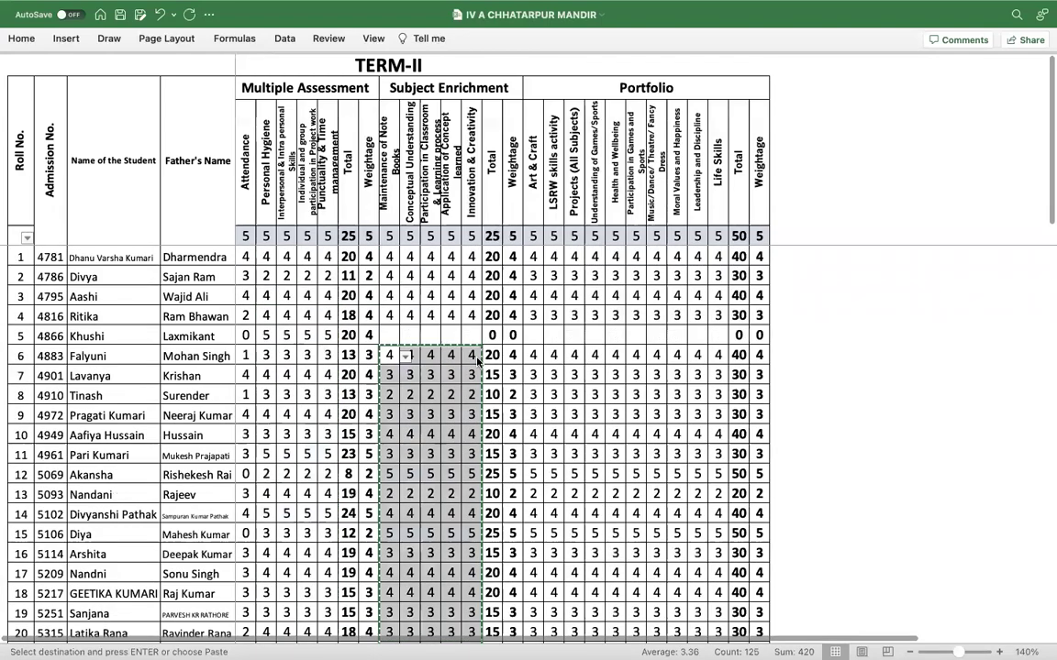
key("Return")
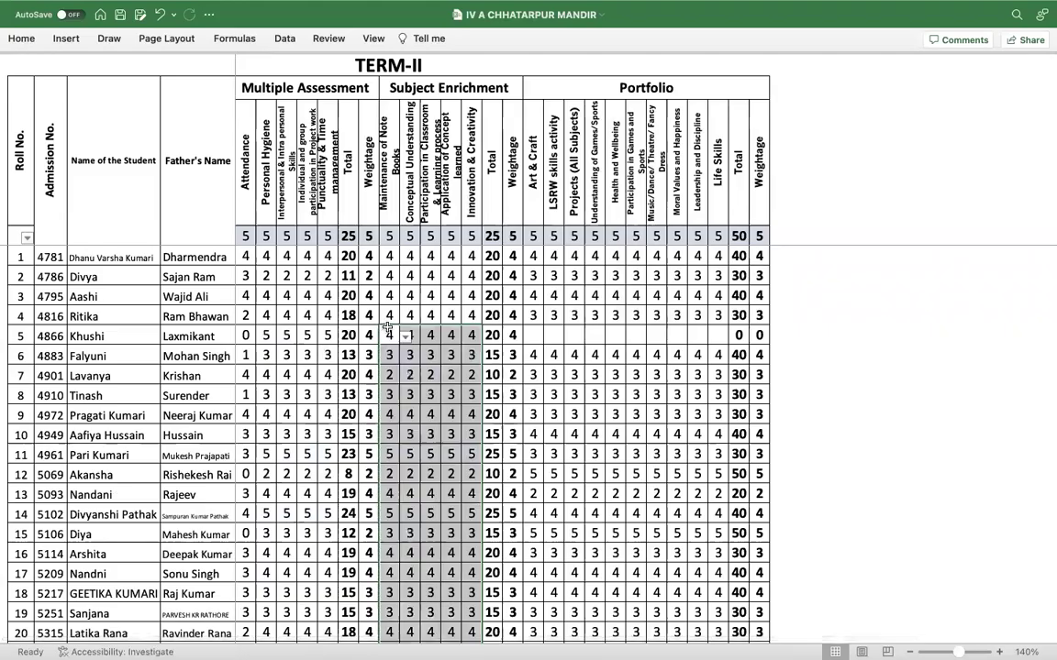
- Copy the Term-II Portfolio marks from Art & Craft to Life Skills from roll number 6 downward and paste them starting at roll number 5
left_click(532, 355)
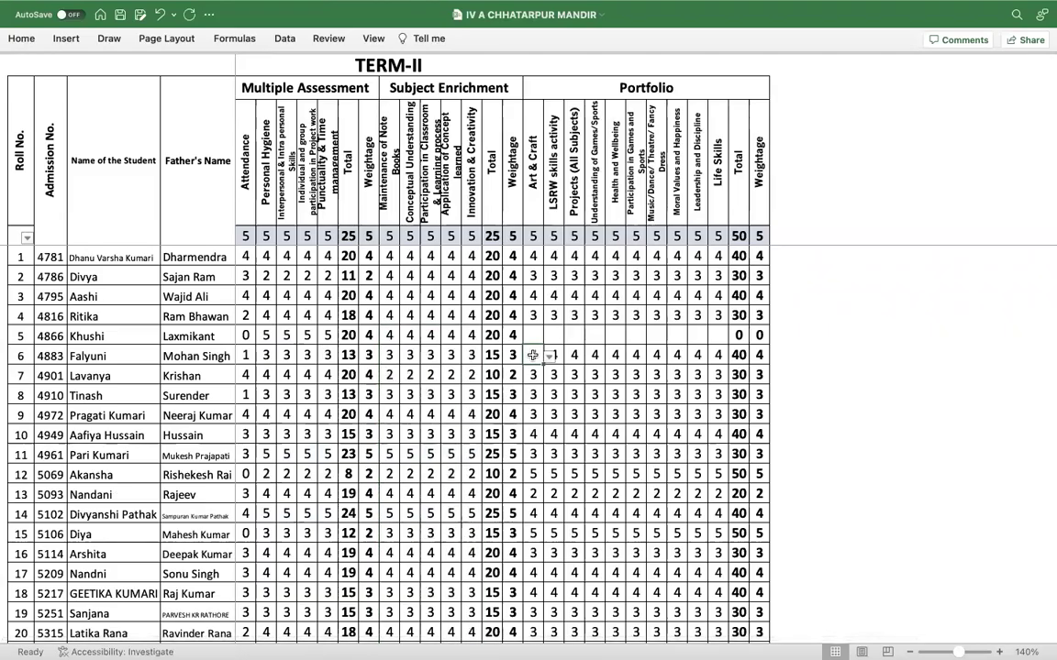
left_click(716, 354, "shift")
key("super+shift+Down")
key("super+c")
scroll(718, 356, "up", 1)
scroll(717, 356, "up", 5)
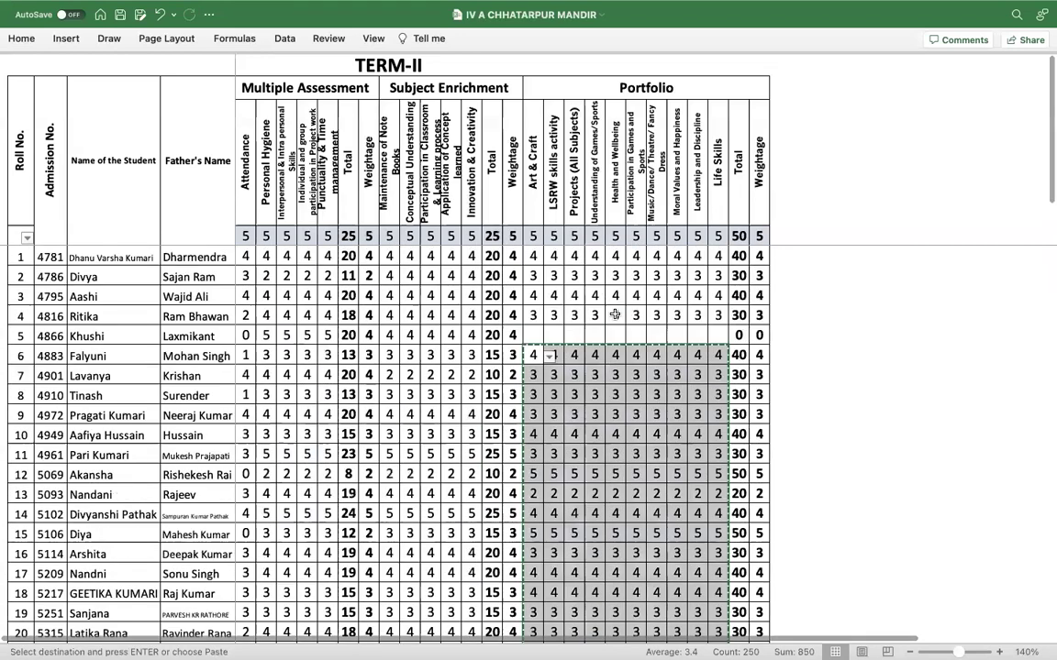
left_click(536, 336)
key("Return")
- Clear the duplicated Term-II marks in the row below roll number 29 in all three sections, and return to the Home page
scroll(527, 351, "down", 10)
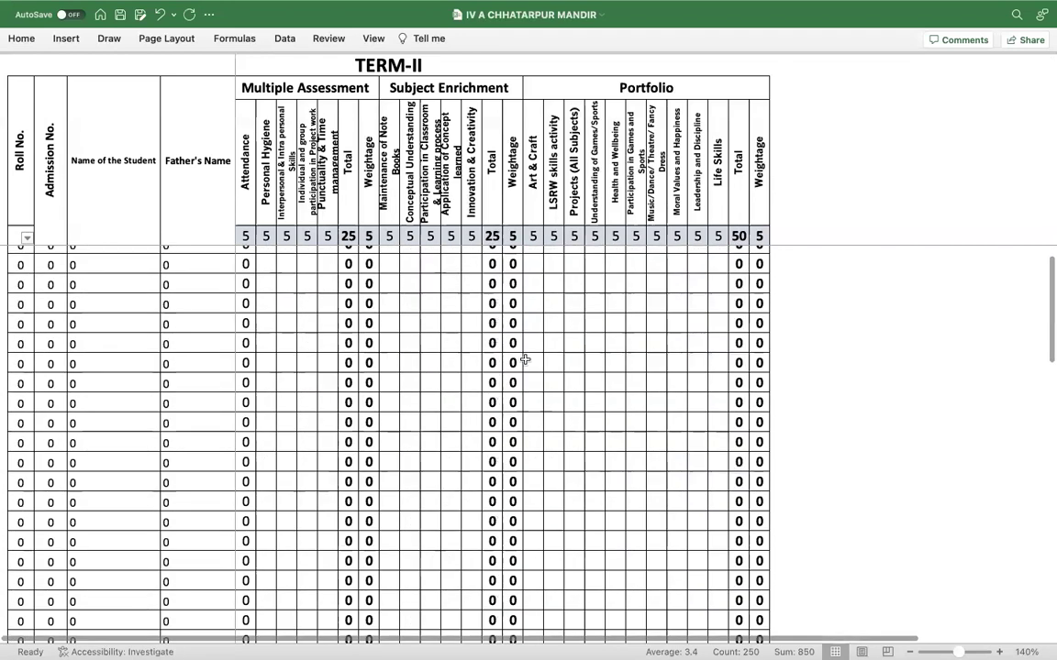
scroll(500, 458, "up", 6)
scroll(303, 495, "up", 1)
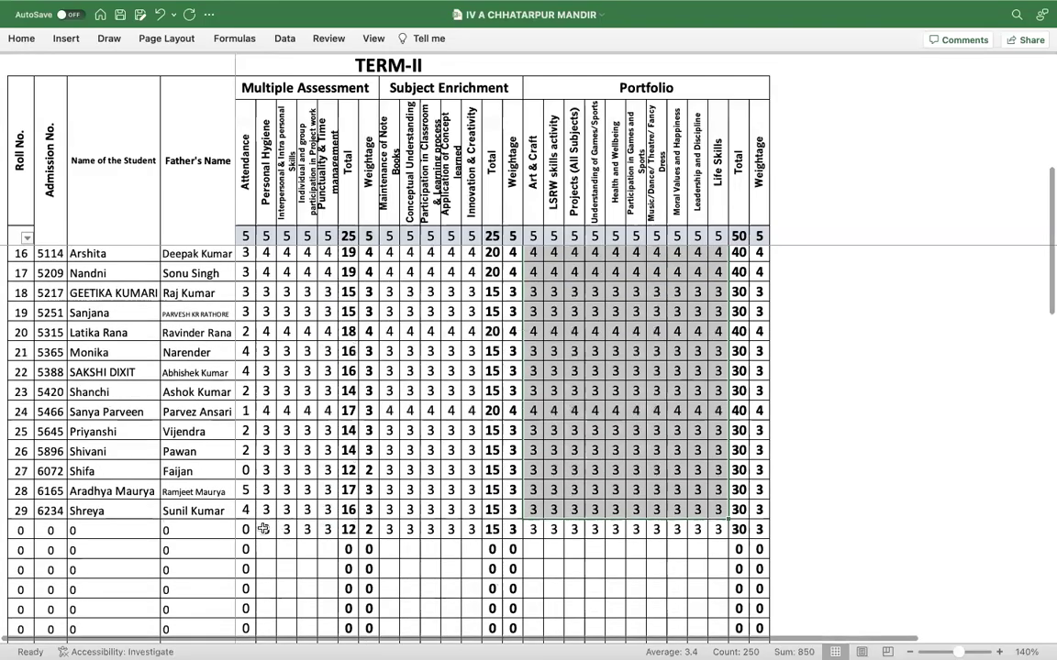
left_click(264, 529)
left_click_drag(264, 529, 470, 530)
key("Delete")
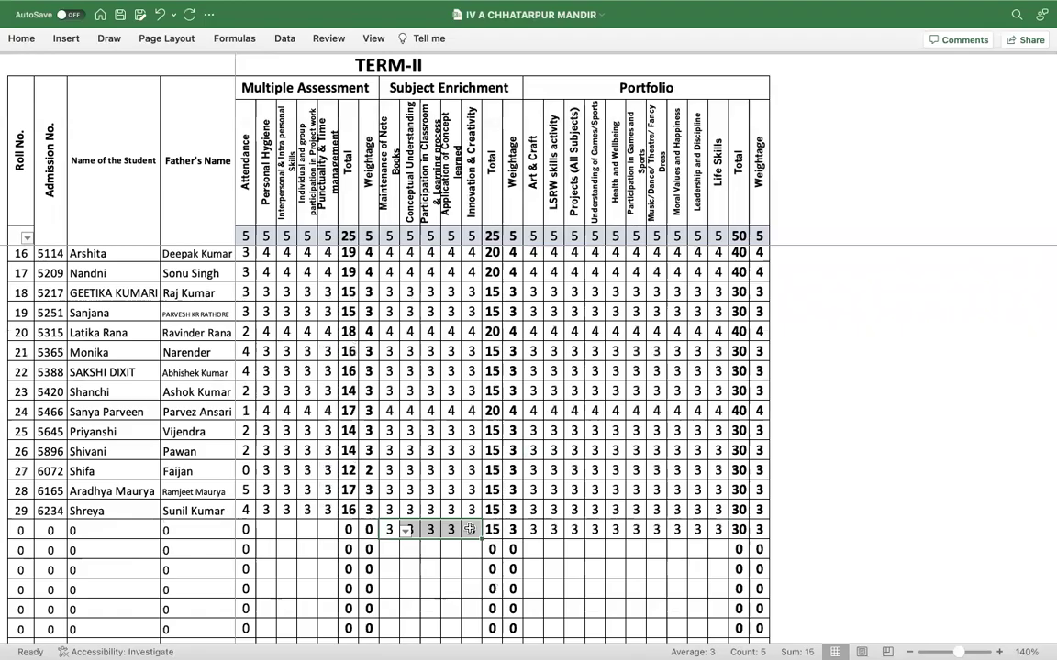
key("Delete")
left_click_drag(553, 529, 709, 530)
scroll(709, 530, "up", 5)
key("Delete")
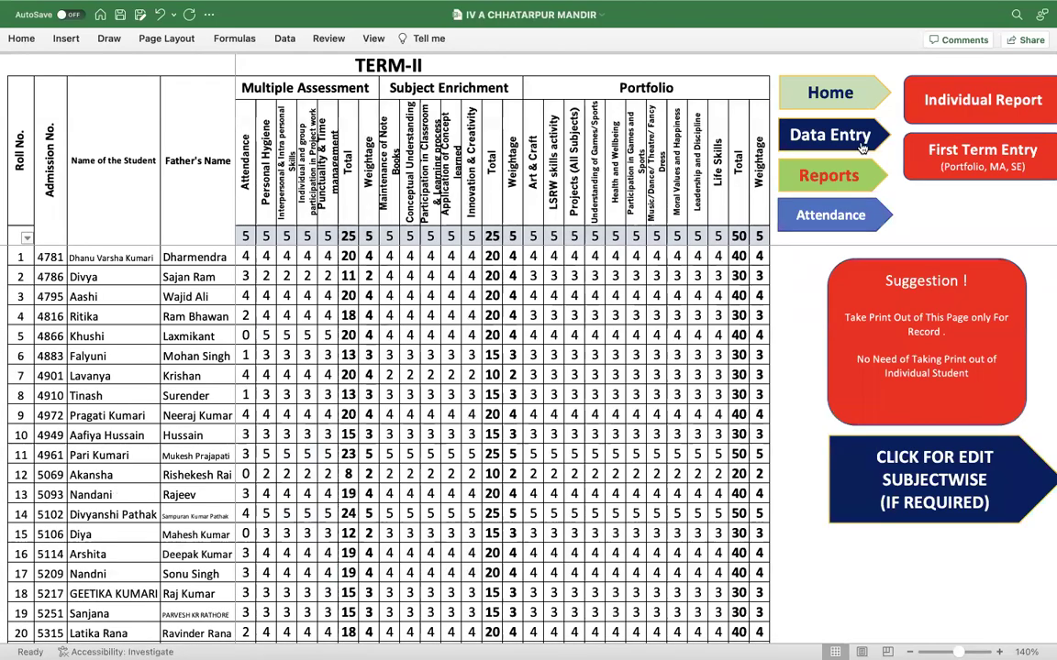
left_click(839, 96)
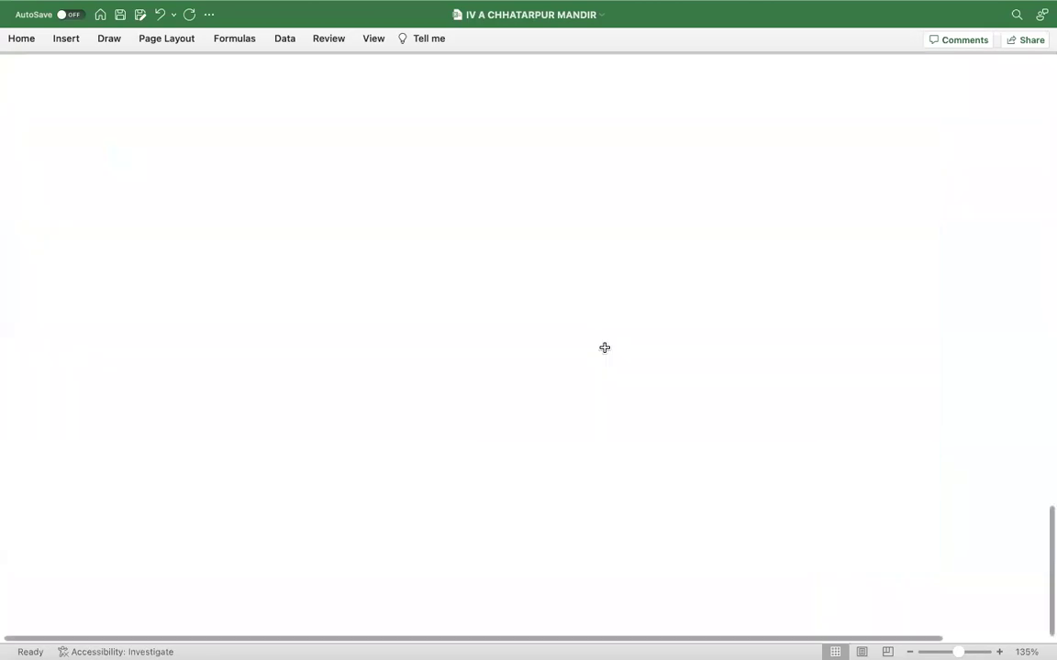
scroll(804, 415, "up", 2)
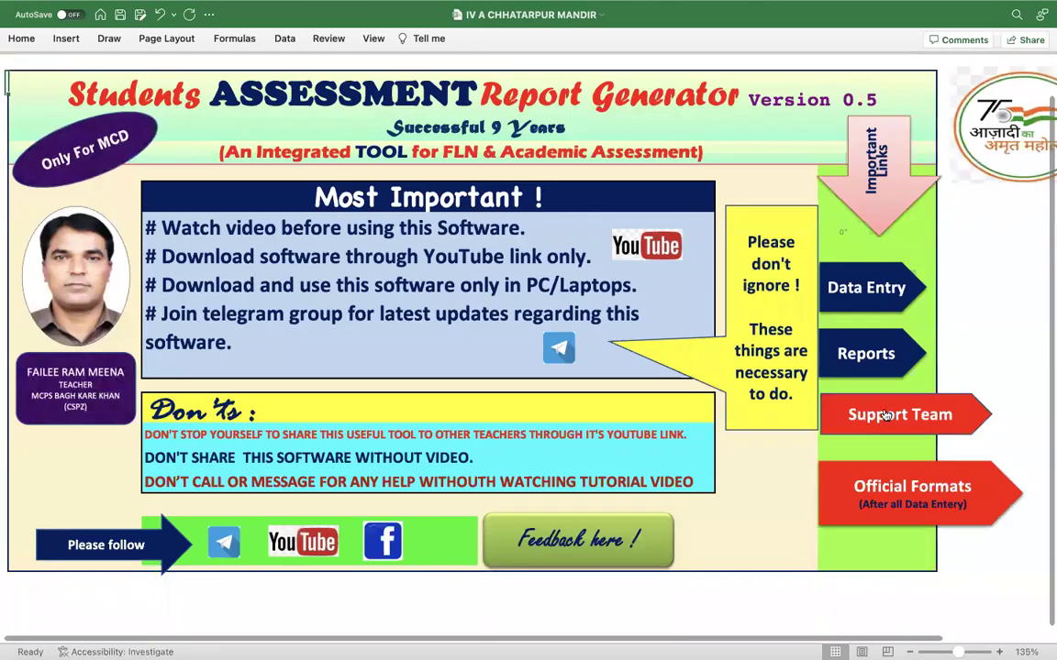
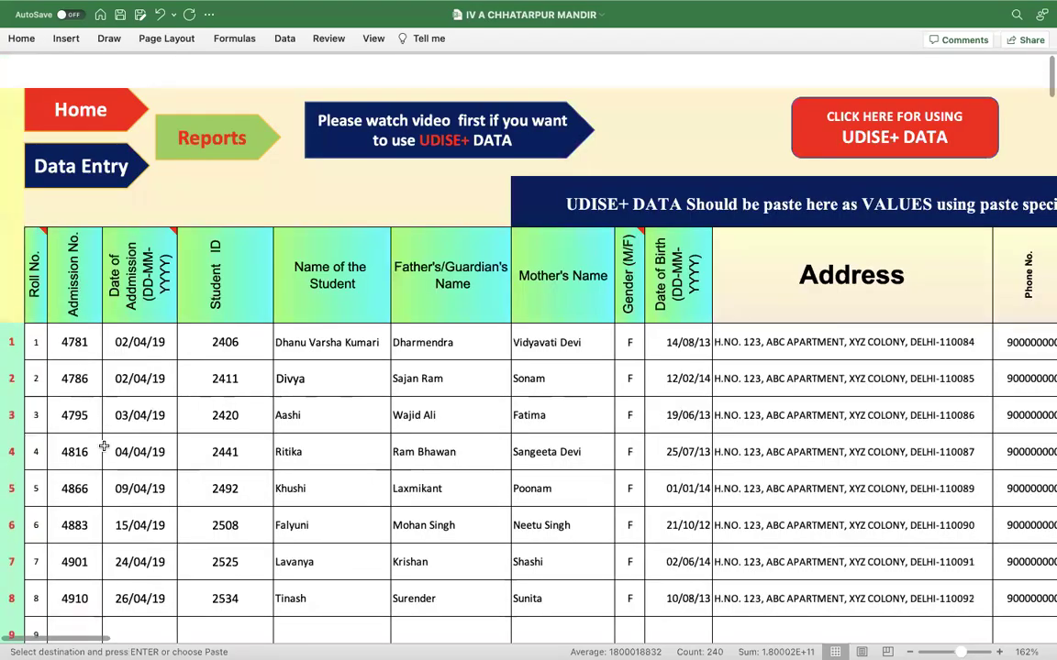
- Paste the copied student records from roll number 10 downward into the student details table, starting at the empty roll number 9 row
left_click(74, 437)
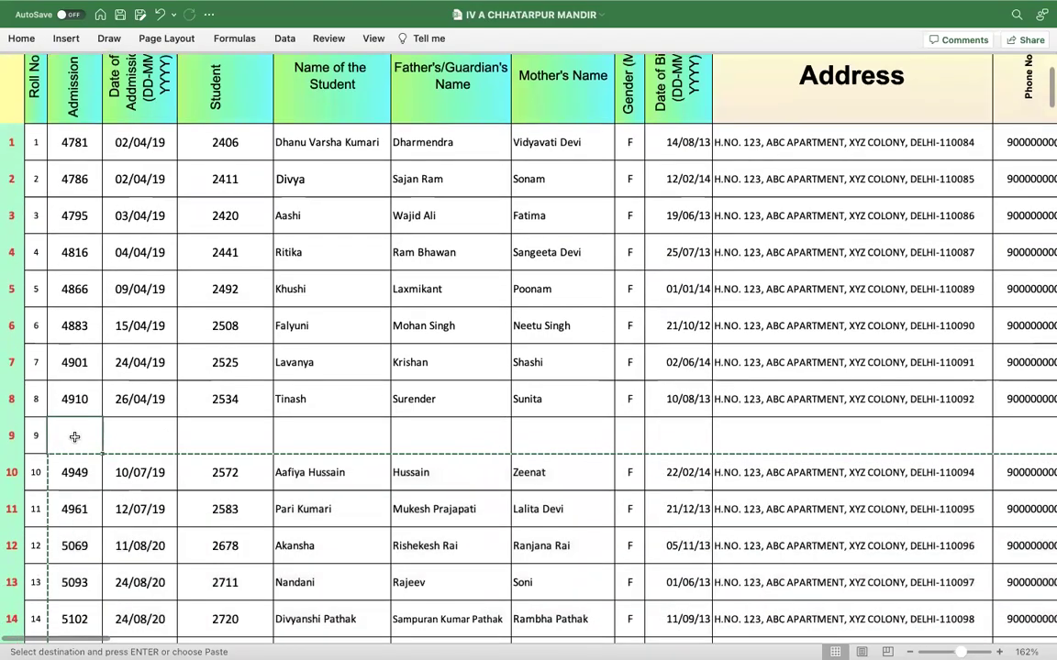
key("Return")
scroll(75, 438, "down", 5)
scroll(75, 438, "down", 5)
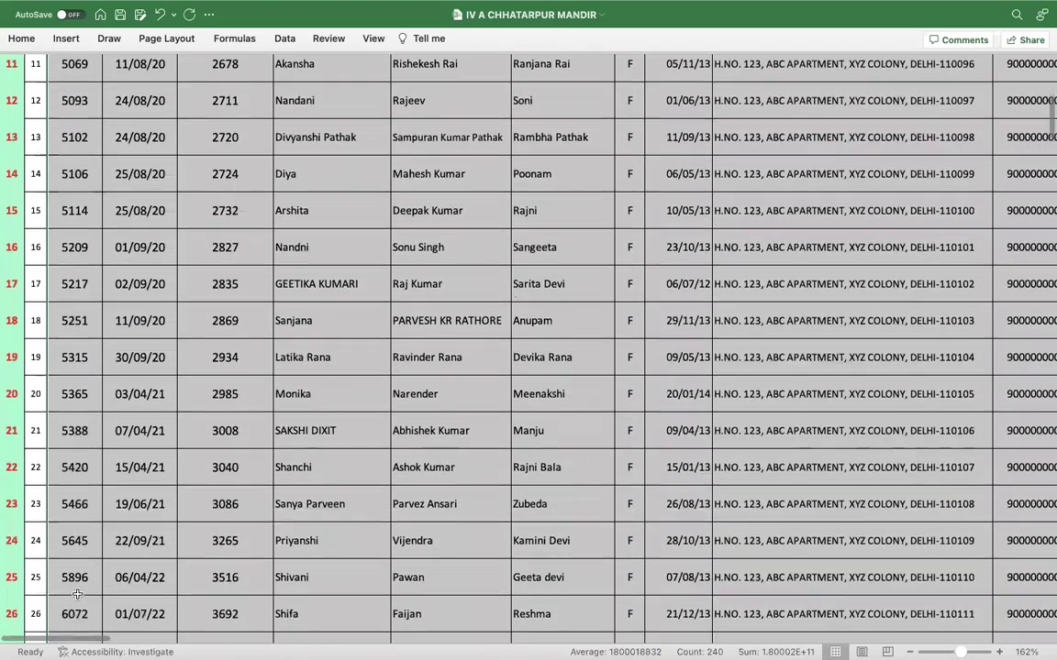
- Clear the duplicated last record at roll number 29, including its roll number, and open the Data Entry page
left_click(38, 600)
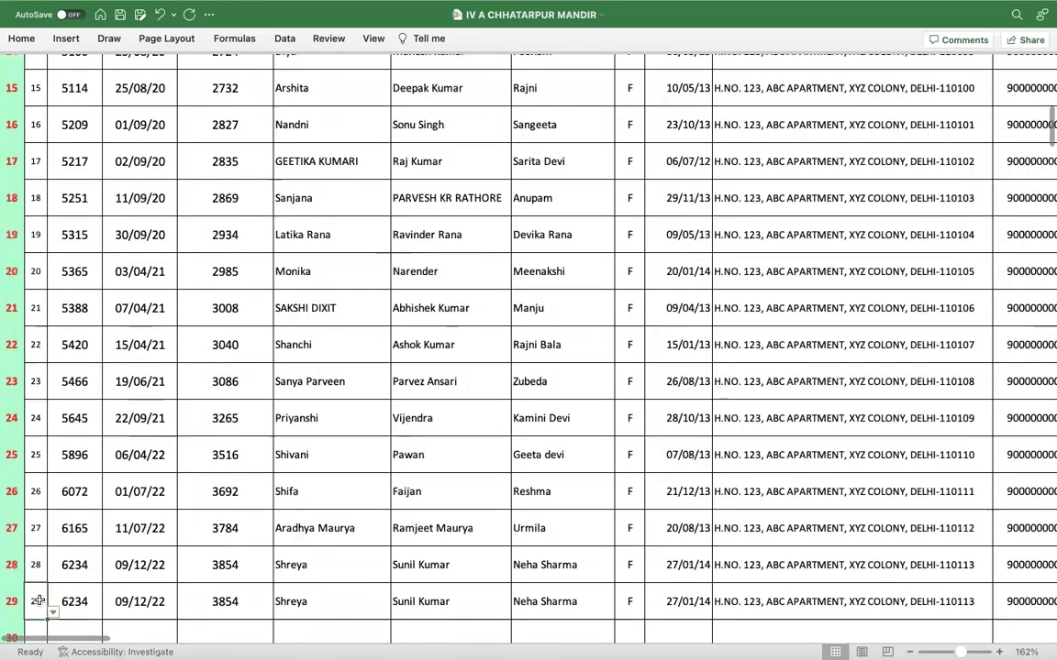
key("ctrl+shift+Right")
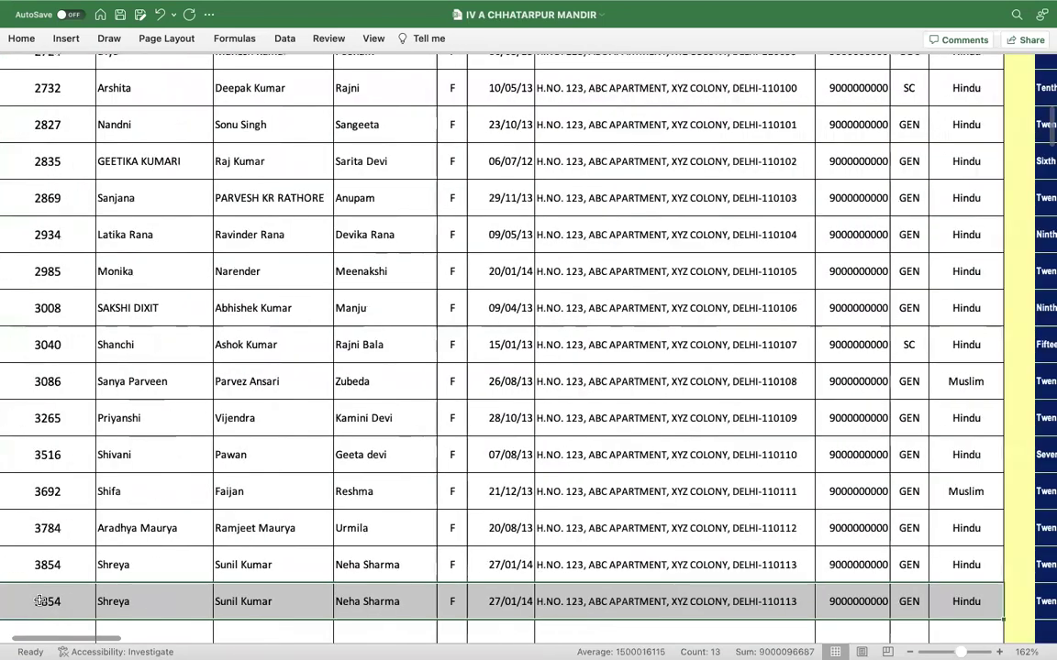
scroll(39, 604, "left", 3)
scroll(39, 603, "up", 10)
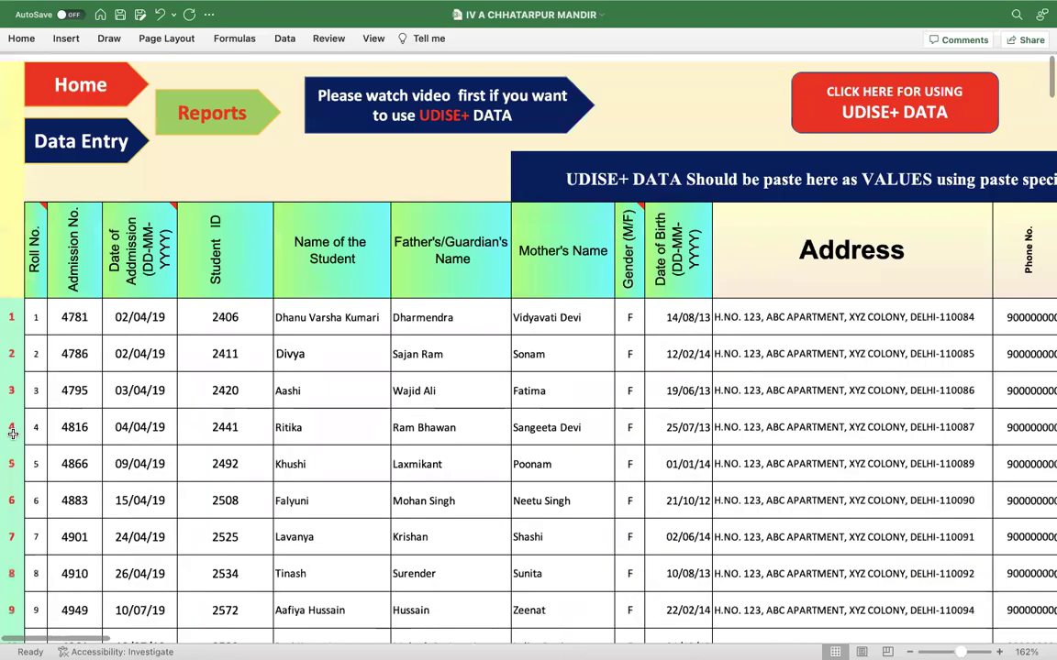
scroll(33, 165, "down", 1)
left_click(79, 146)
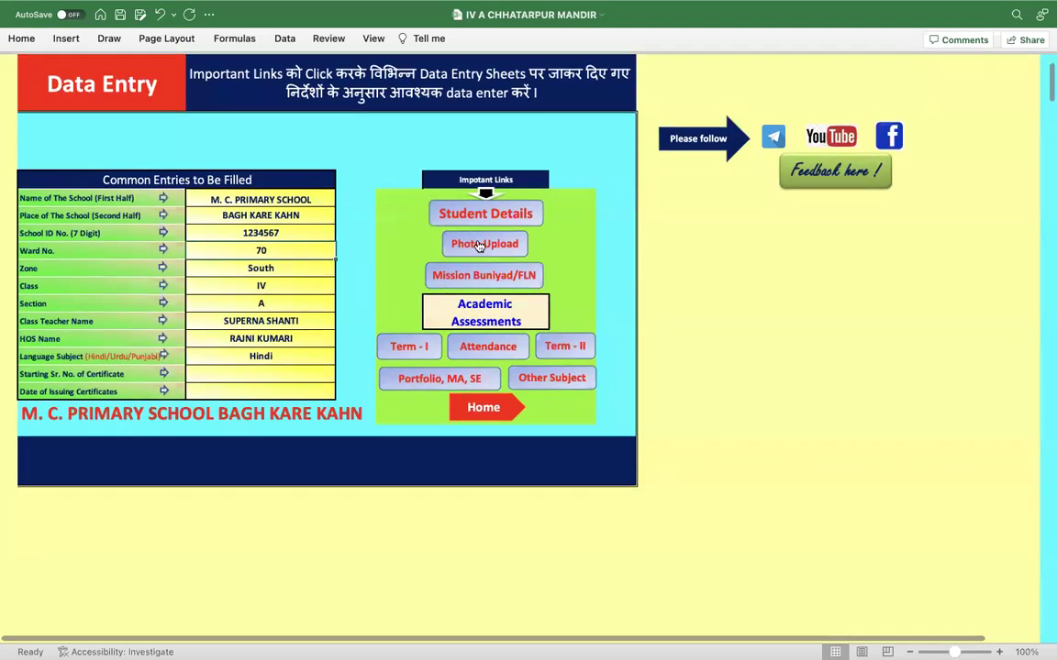
- Examine the Photo Upload sheet to compare the photos with the shifted student names, and return to the Data Entry page
left_click(479, 247)
scroll(202, 406, "down", 5)
scroll(201, 394, "up", 5)
scroll(204, 459, "down", 10)
scroll(205, 539, "up", 10)
scroll(205, 569, "down", 4)
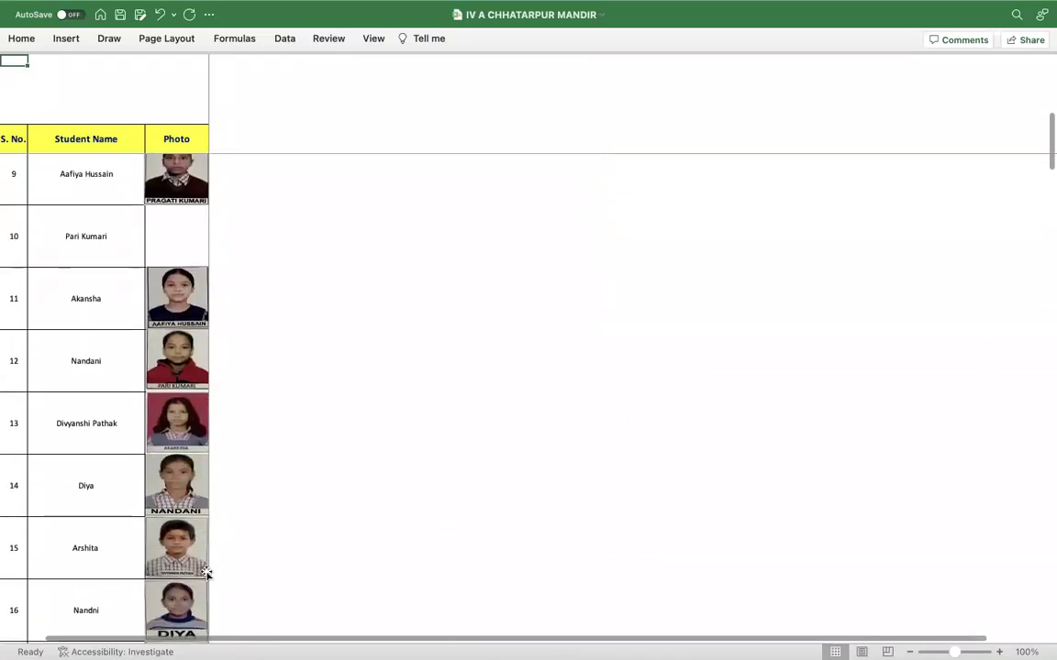
scroll(205, 574, "up", 1)
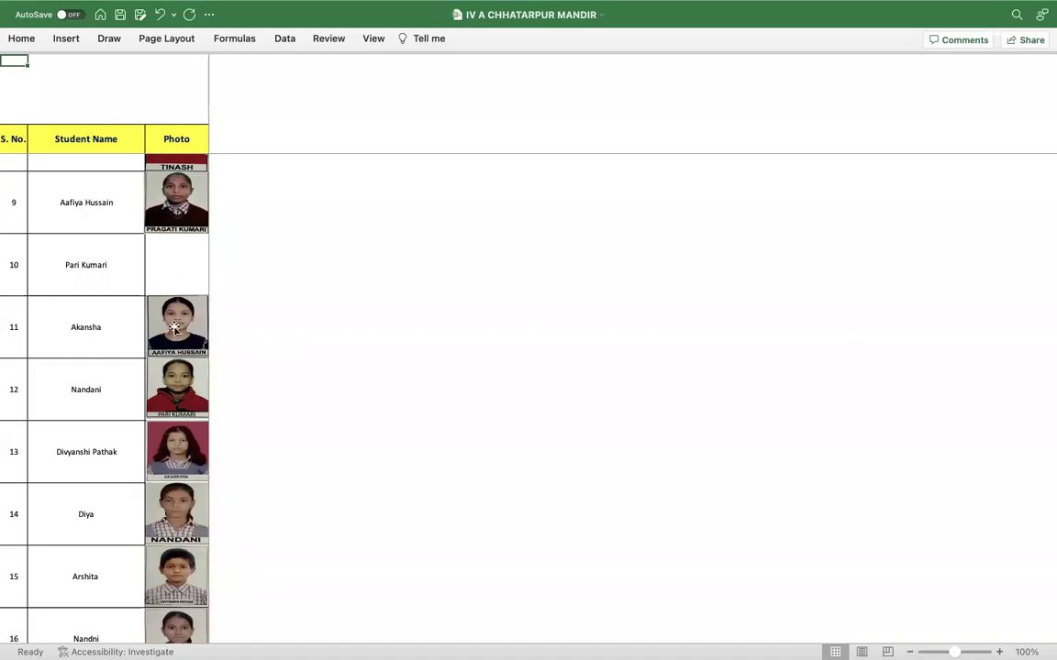
scroll(175, 328, "up", 6)
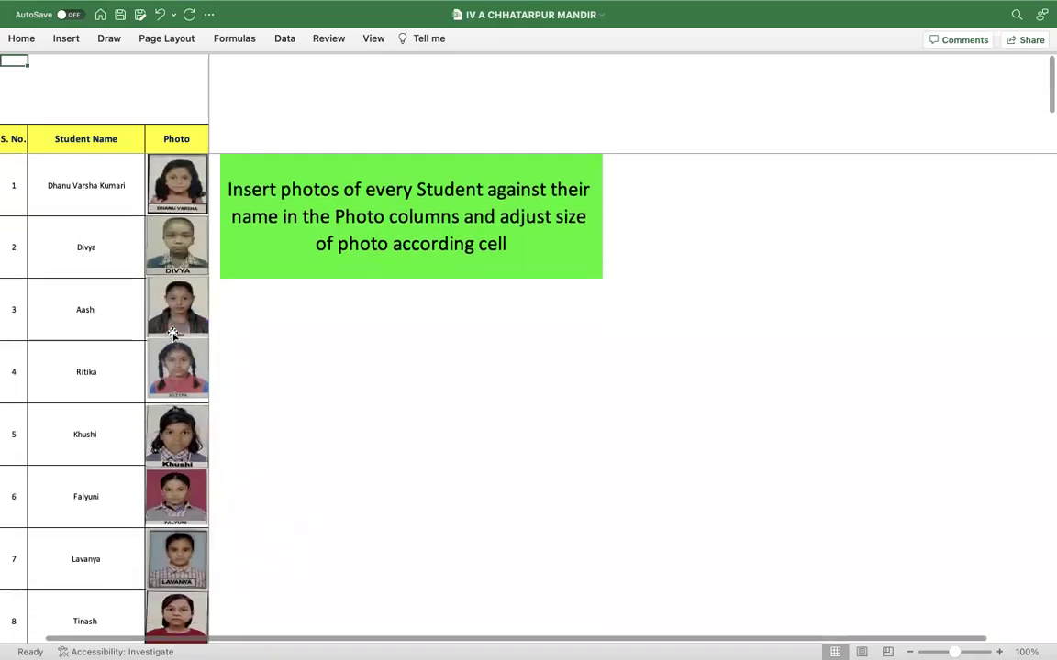
scroll(173, 334, "down", 3)
left_click(270, 120)
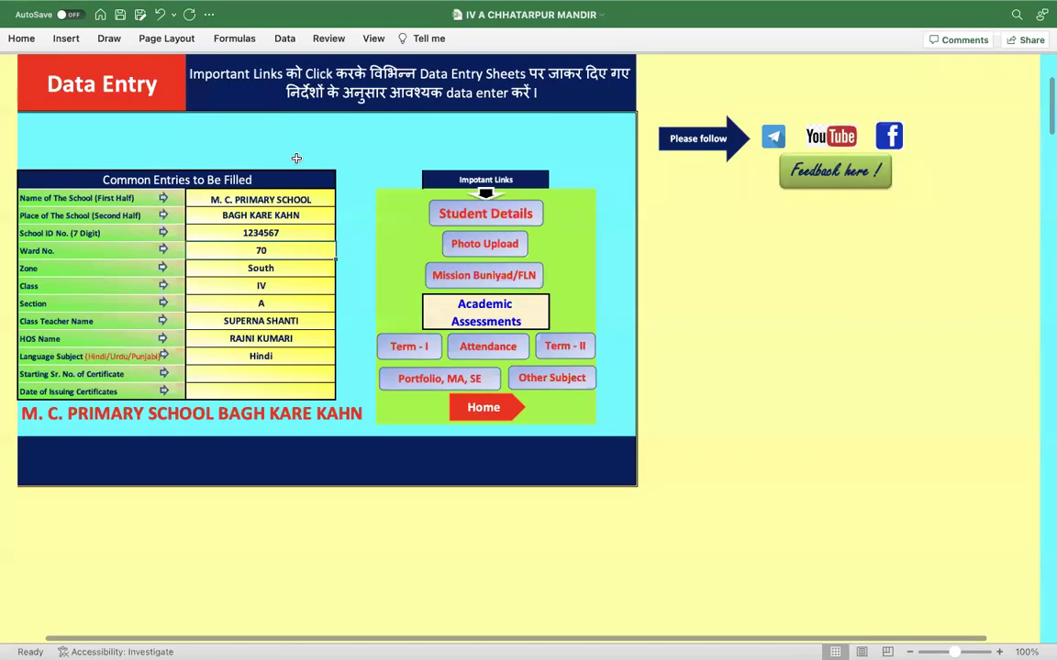
- Open the Mission Buniyad/FLN sheet and clear all assessment levels of serial number 9, from 10/05/22 through the FINAL columns
left_click(477, 275)
scroll(319, 473, "down", 3)
scroll(322, 478, "up", 3)
scroll(322, 478, "down", 5)
scroll(322, 477, "up", 5)
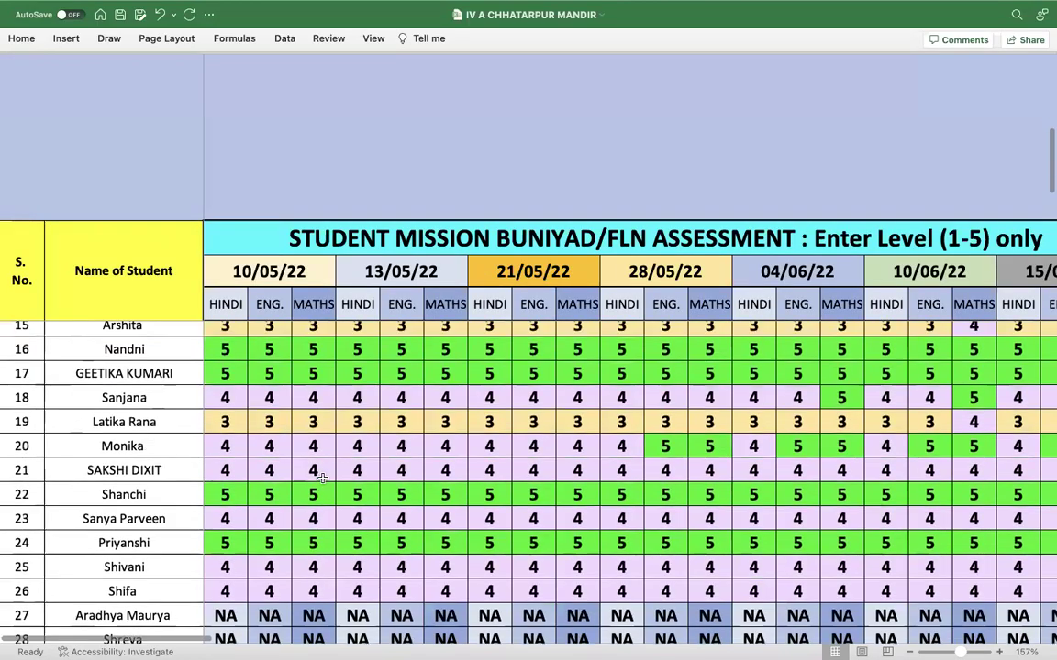
scroll(322, 478, "down", 2)
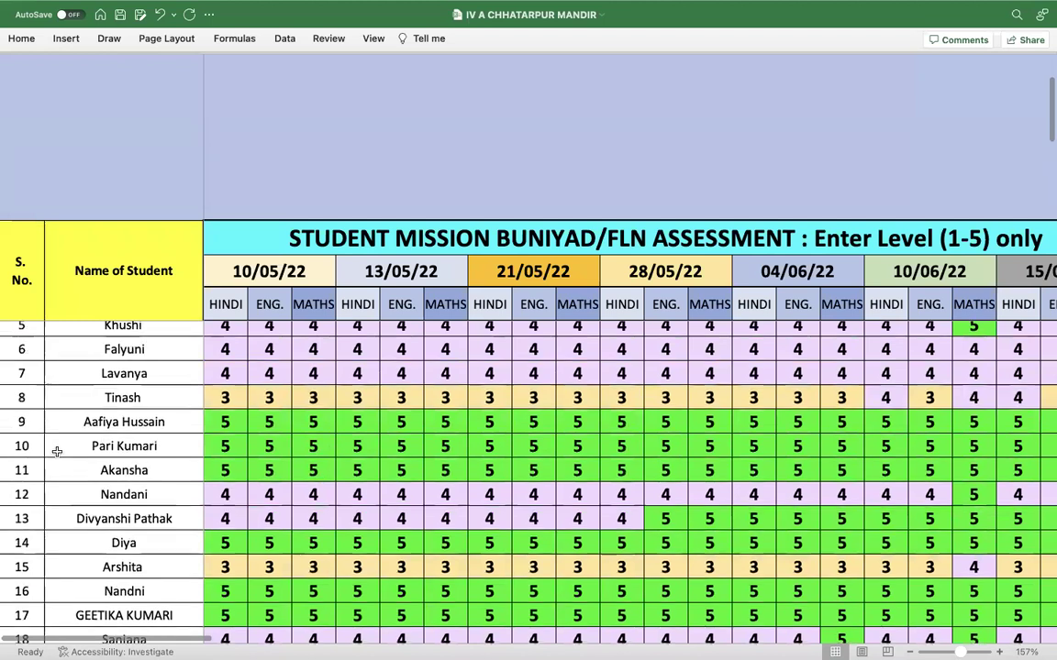
left_click(232, 421)
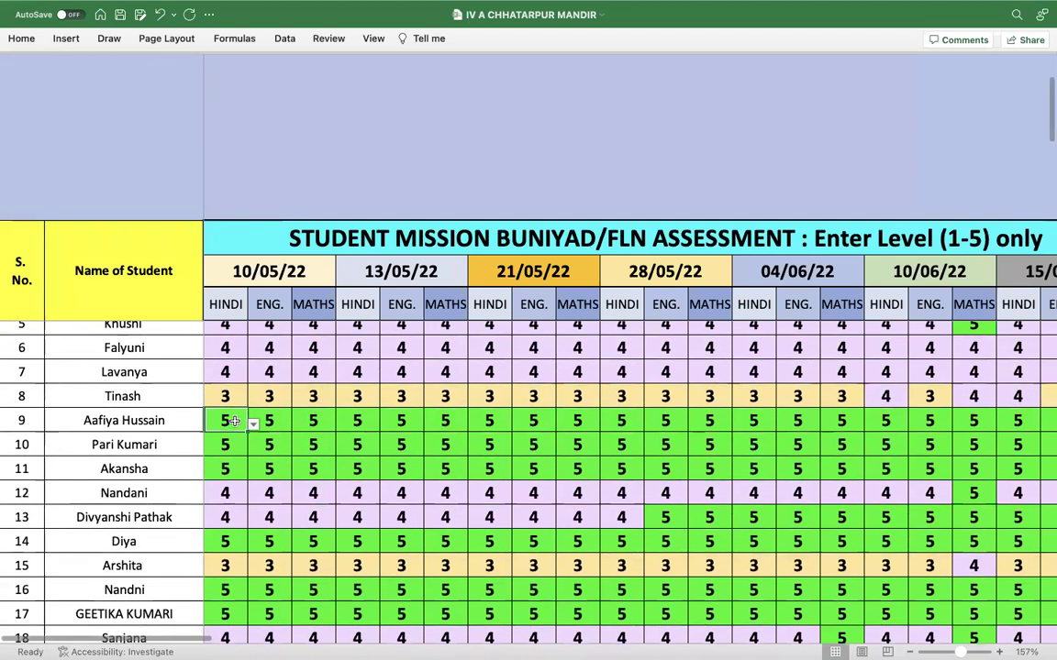
key("ctrl+shift+Right")
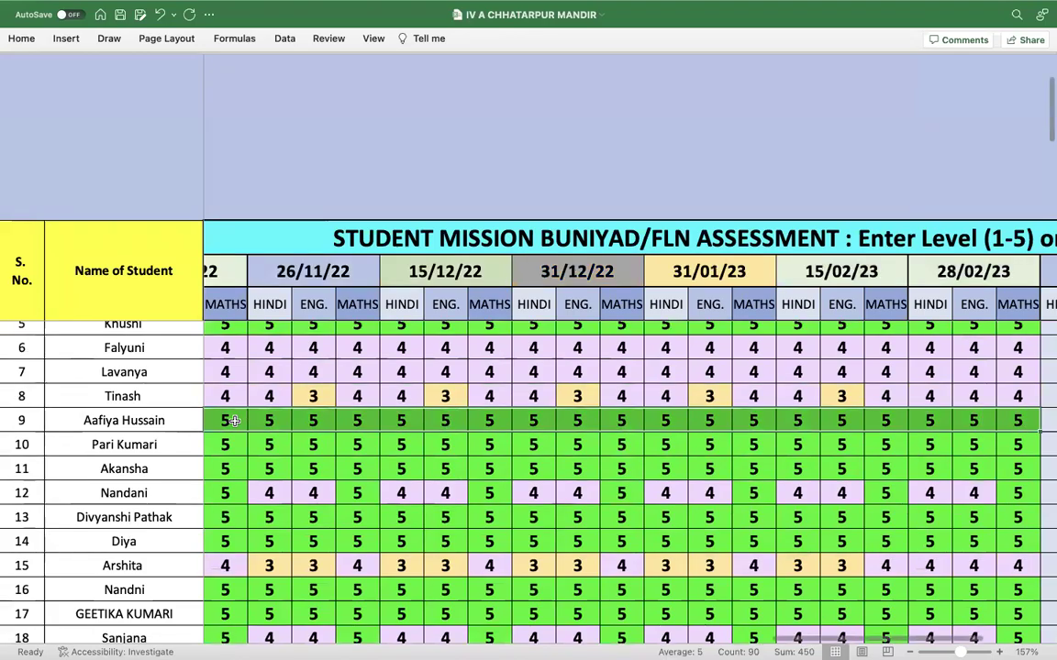
key("ctrl+shift+Right")
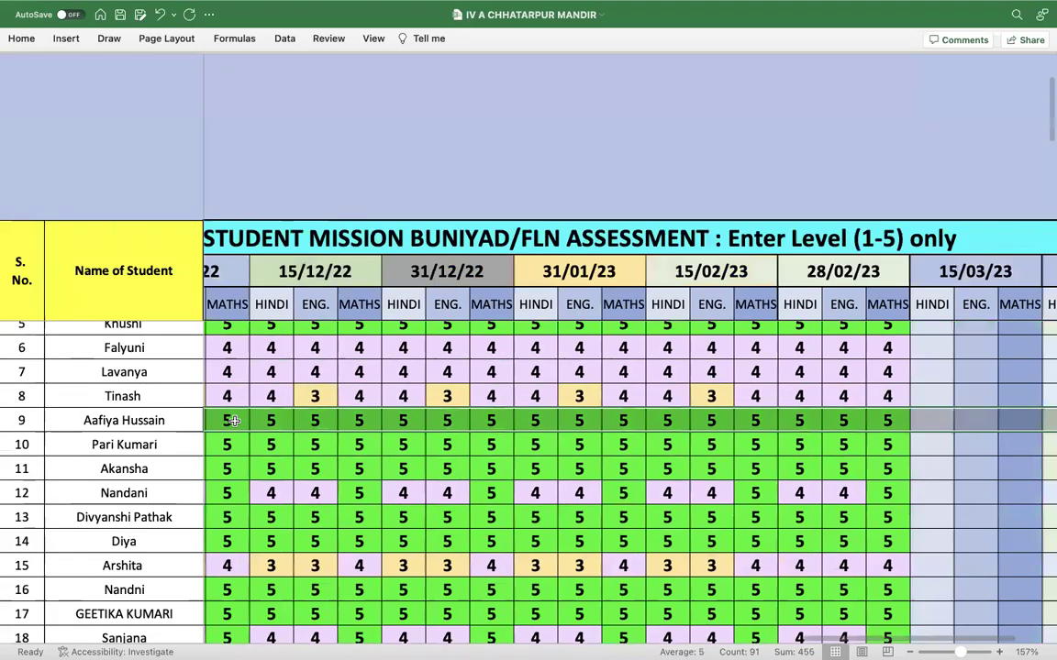
key("ctrl+shift+Right")
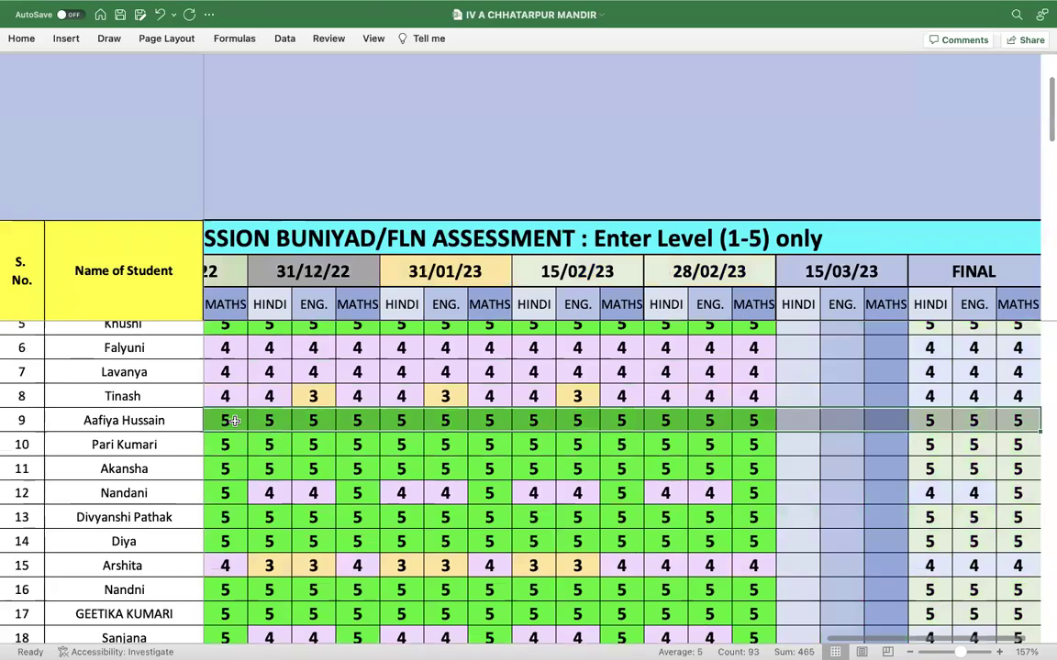
key("Delete")
- Copy the Mission Buniyad/FLN levels from serial number 10 down to the last filled row, across all dates including FINAL
scroll(236, 424, "left", 10)
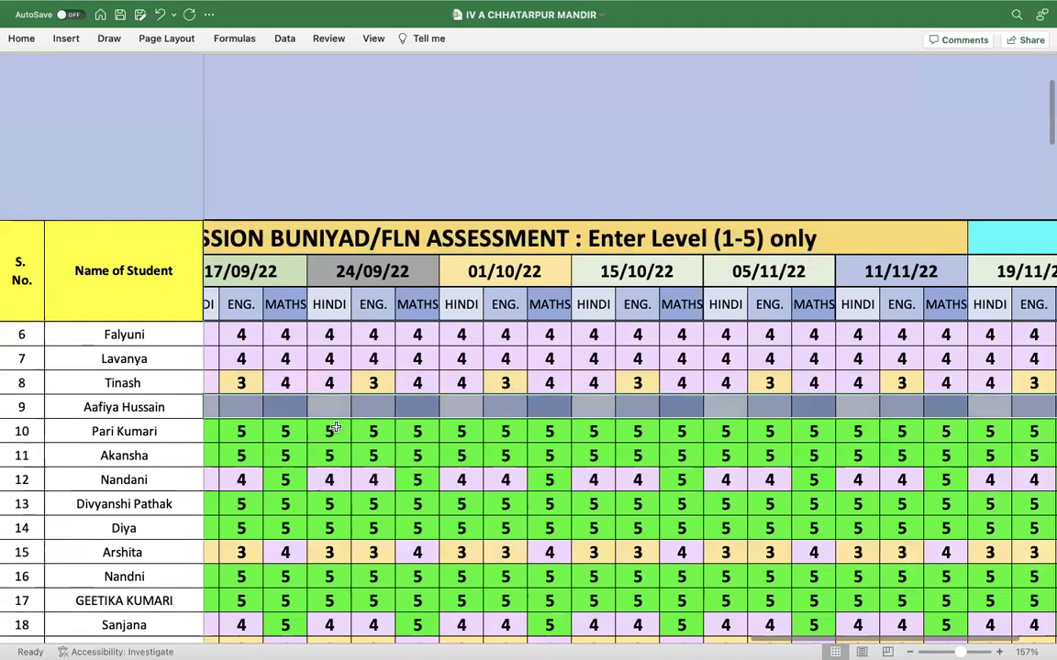
scroll(335, 429, "left", 15)
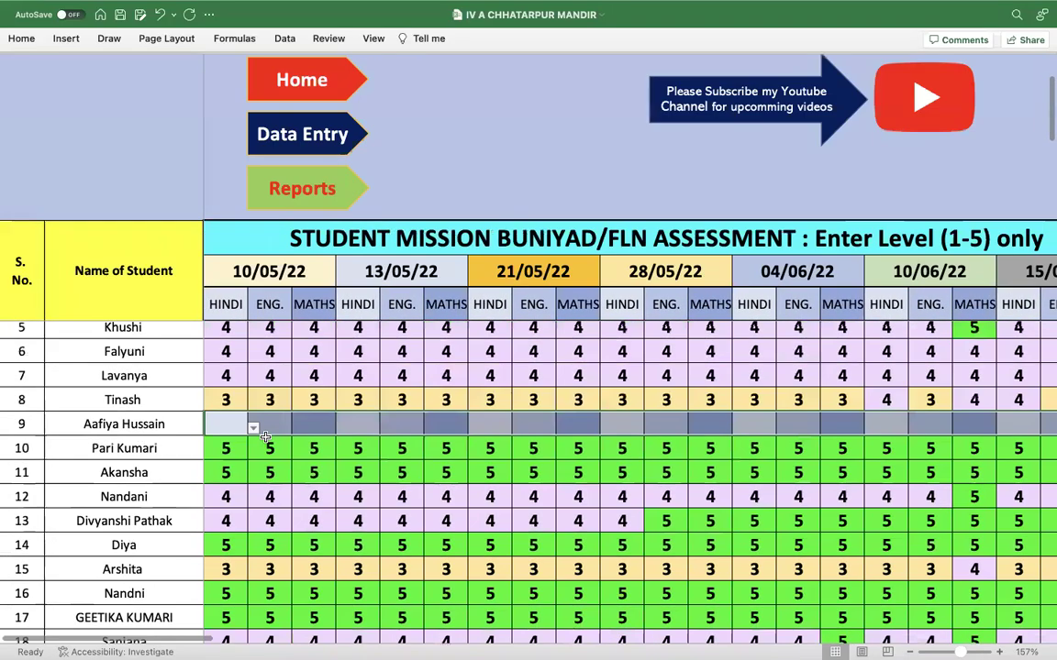
left_click(230, 447)
scroll(228, 448, "up", 1)
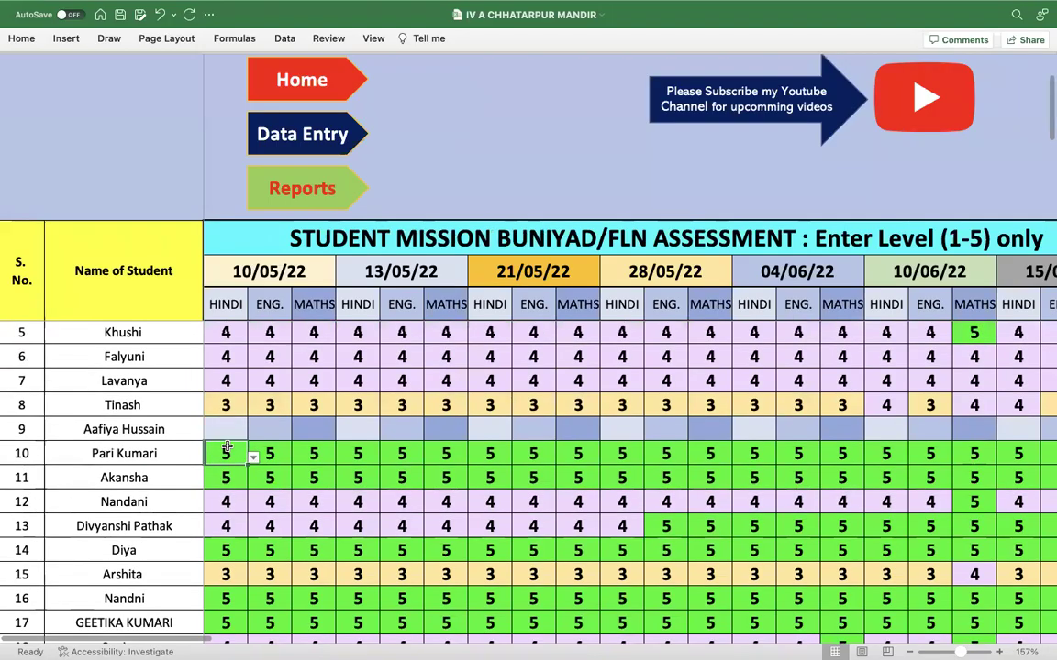
key("ctrl+shift+Right")
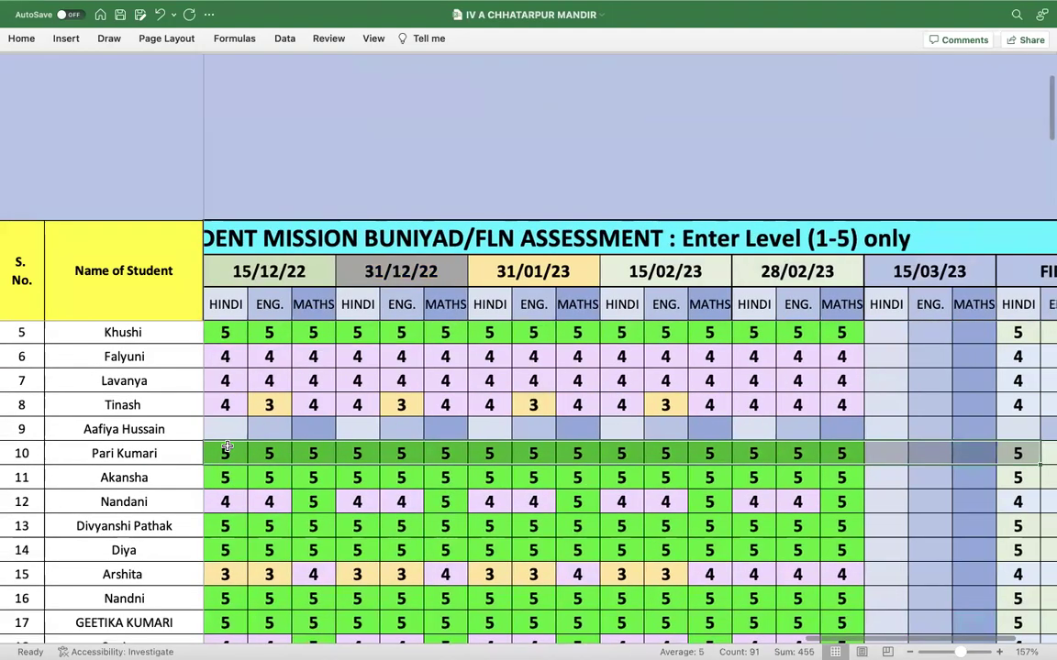
key("ctrl+shift+Down")
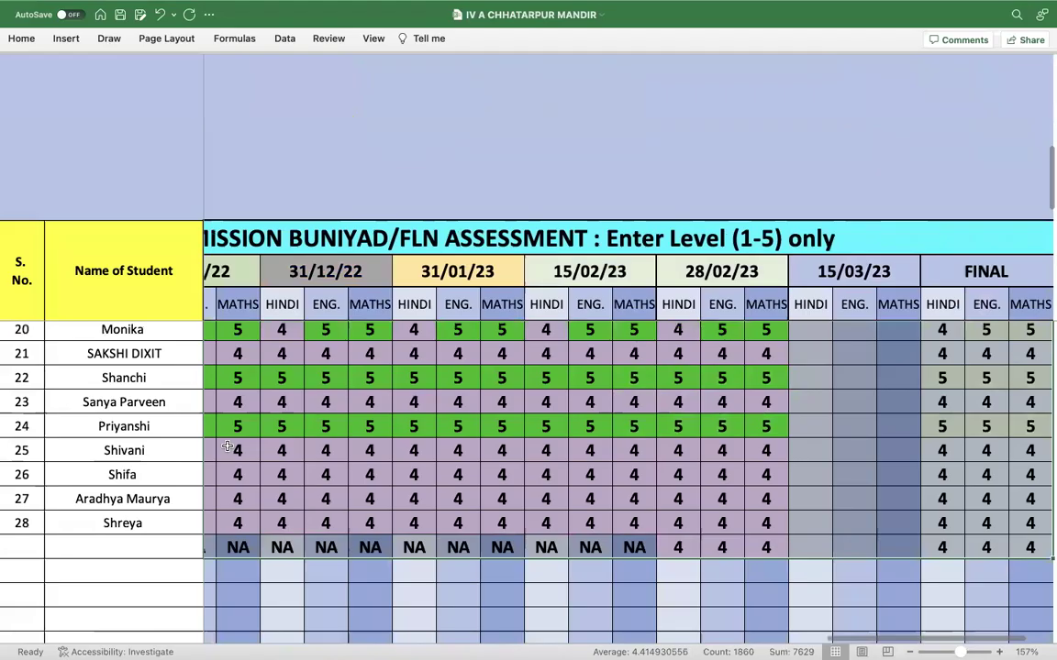
key("super+c")
- Paste the copied Mission Buniyad/FLN levels starting at the empty 10/05/22 Hindi cell of serial number 9
scroll(226, 446, "up", 10)
scroll(226, 445, "left", 10)
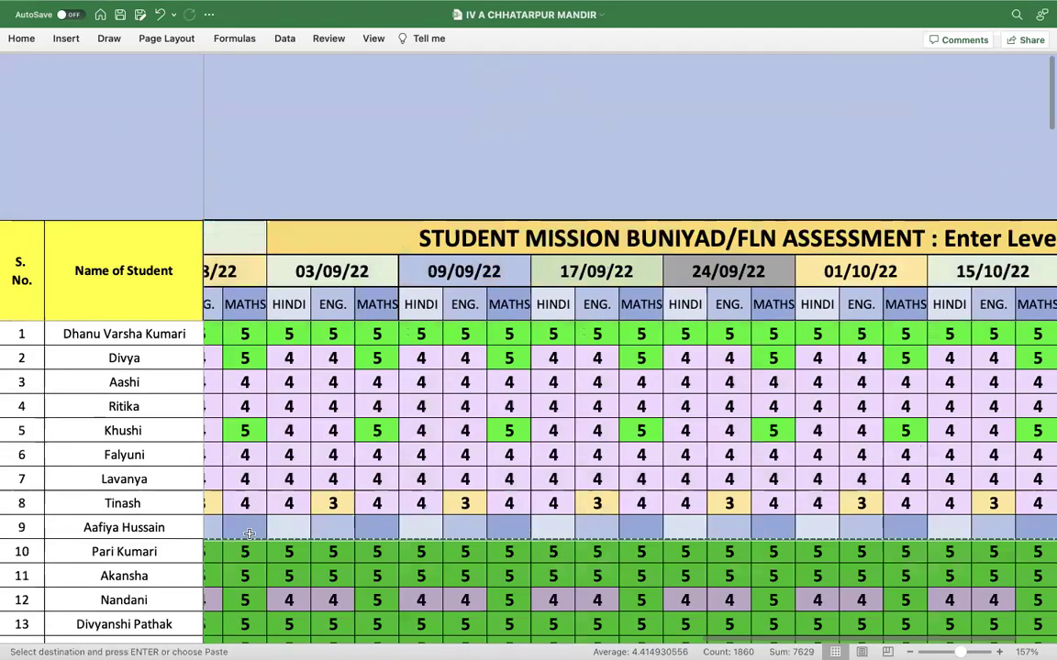
scroll(266, 532, "left", 5)
scroll(275, 550, "left", 15)
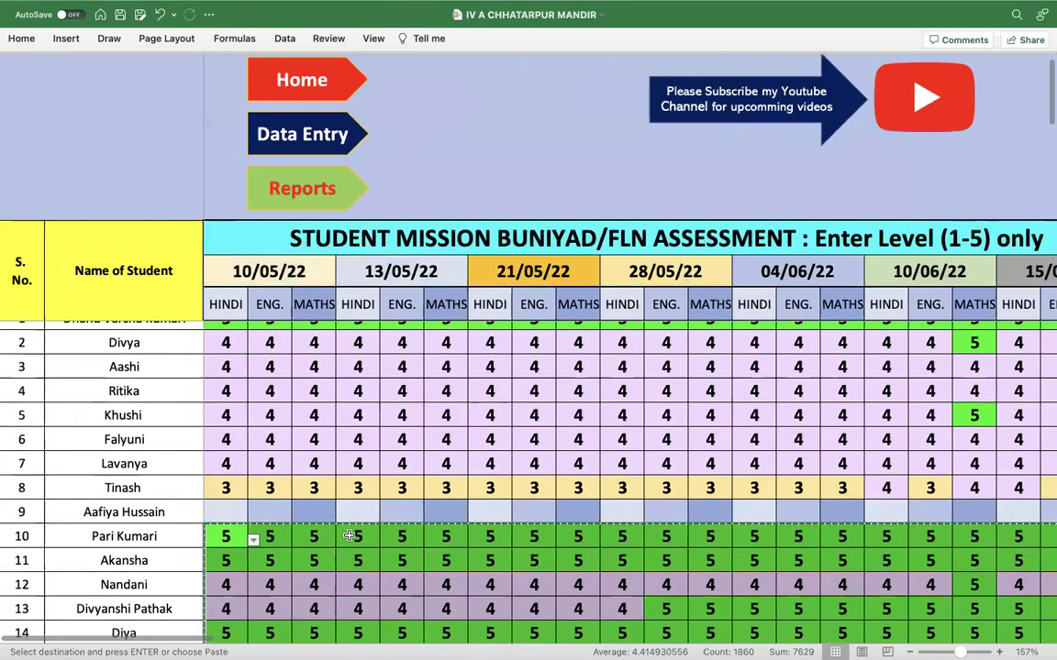
left_click(224, 509)
right_click(224, 510)
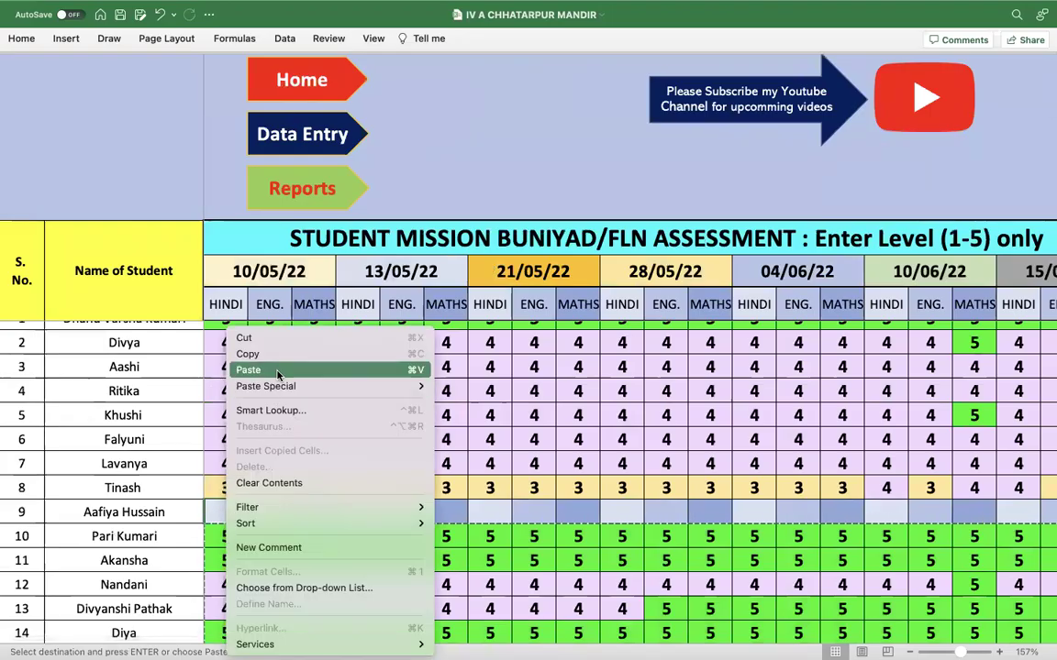
left_click(248, 369)
- Clear the duplicated assessment levels in the row below serial number 28 and return to the Data Entry page
scroll(340, 559, "down", 10)
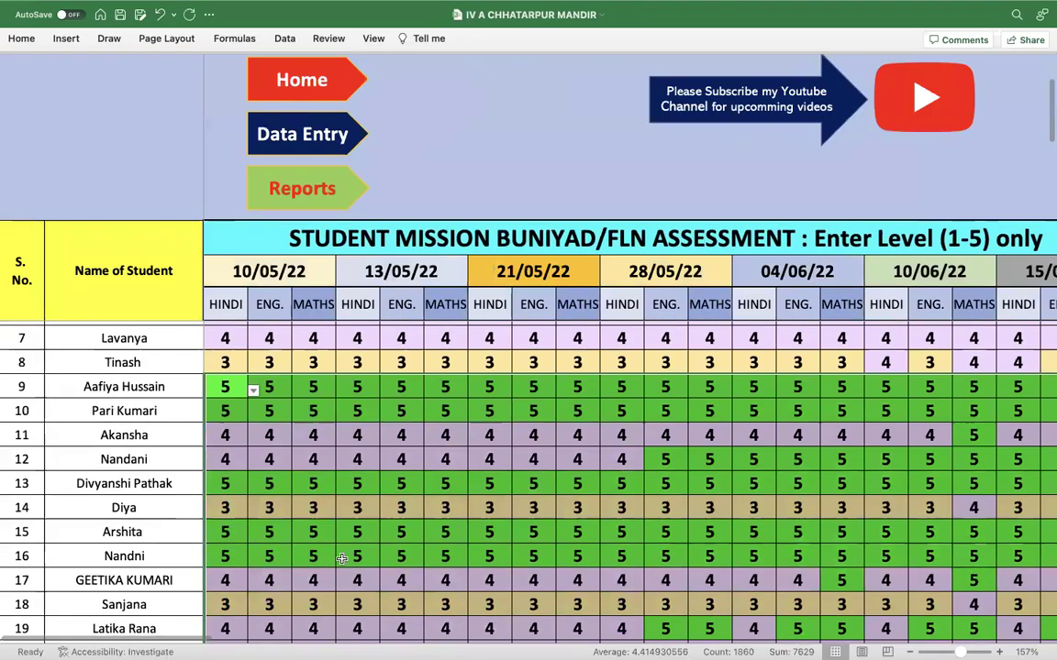
scroll(340, 559, "up", 3)
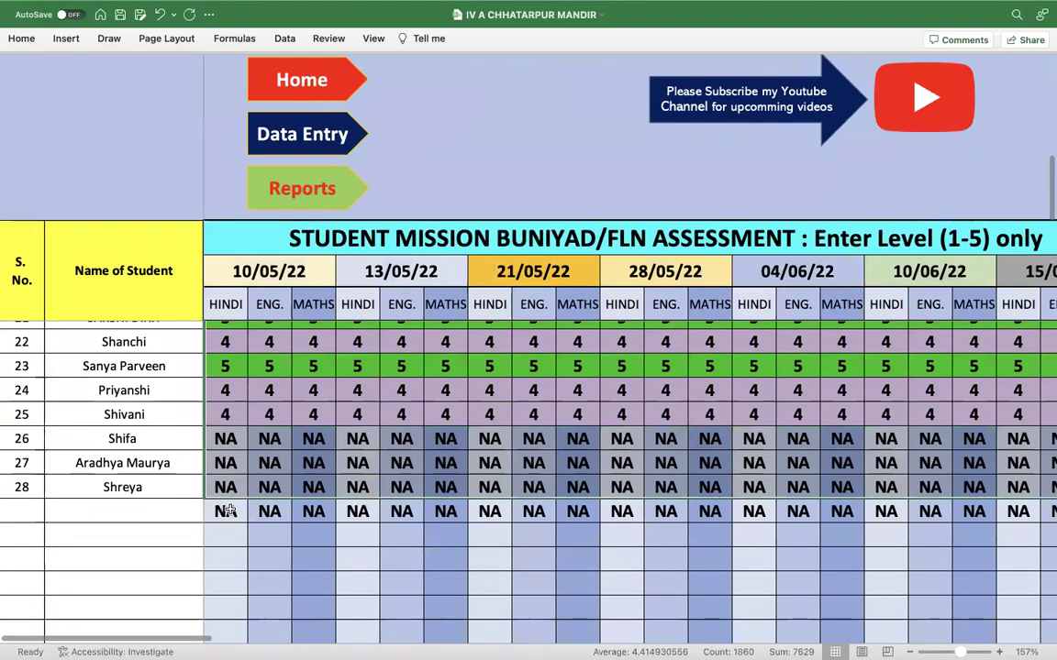
left_click(224, 511)
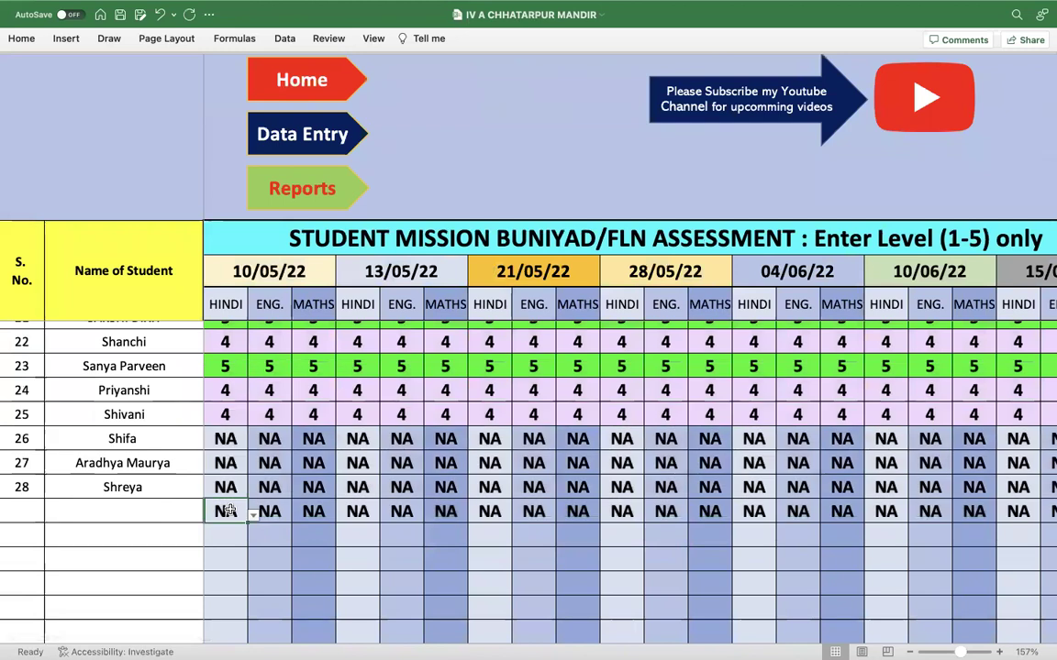
key("ctrl+shift+Right")
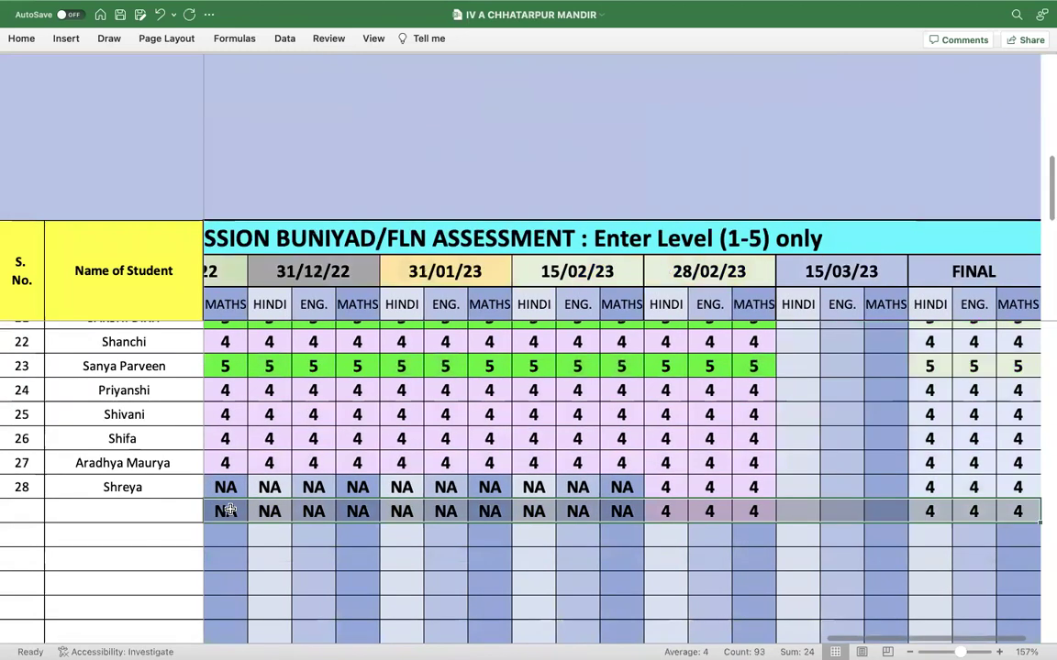
key("Delete")
scroll(230, 511, "left", 10)
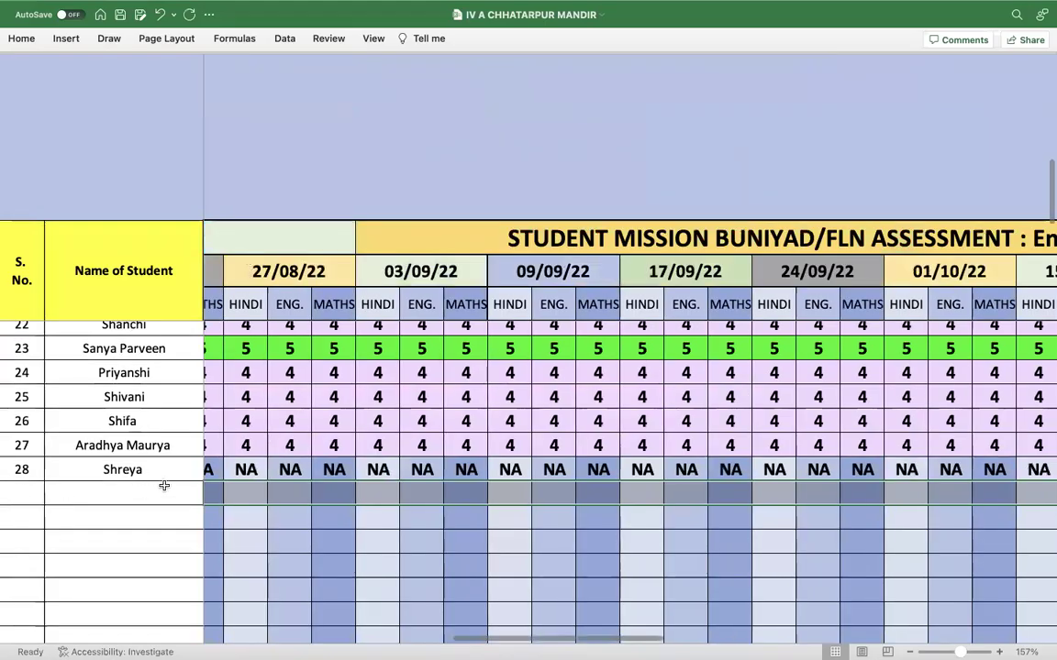
scroll(164, 487, "up", 7)
scroll(323, 451, "left", 10)
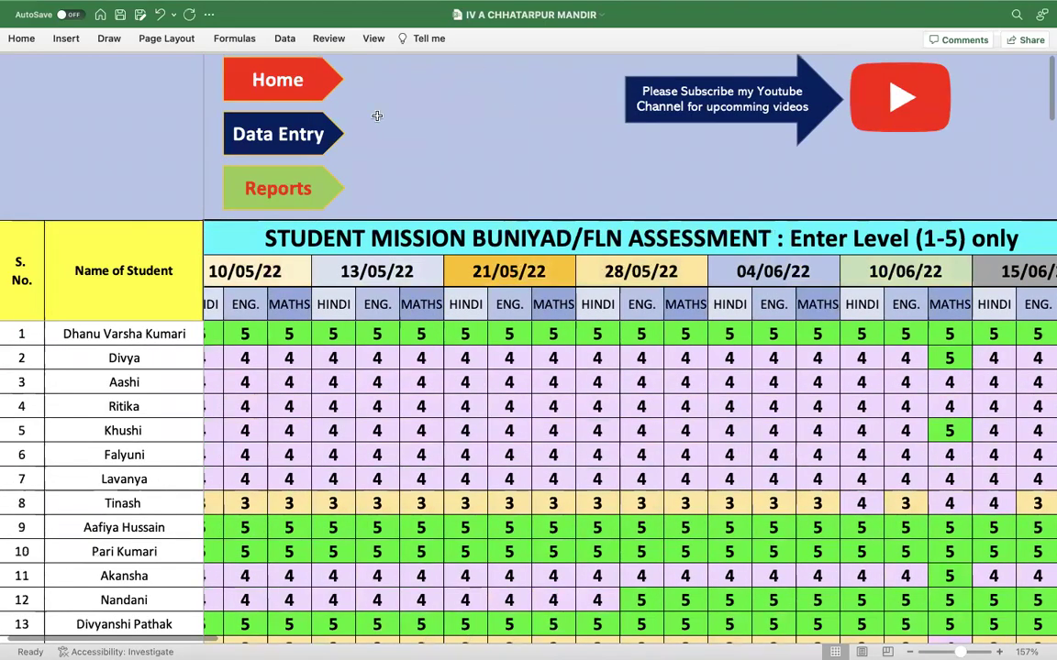
left_click(294, 129)
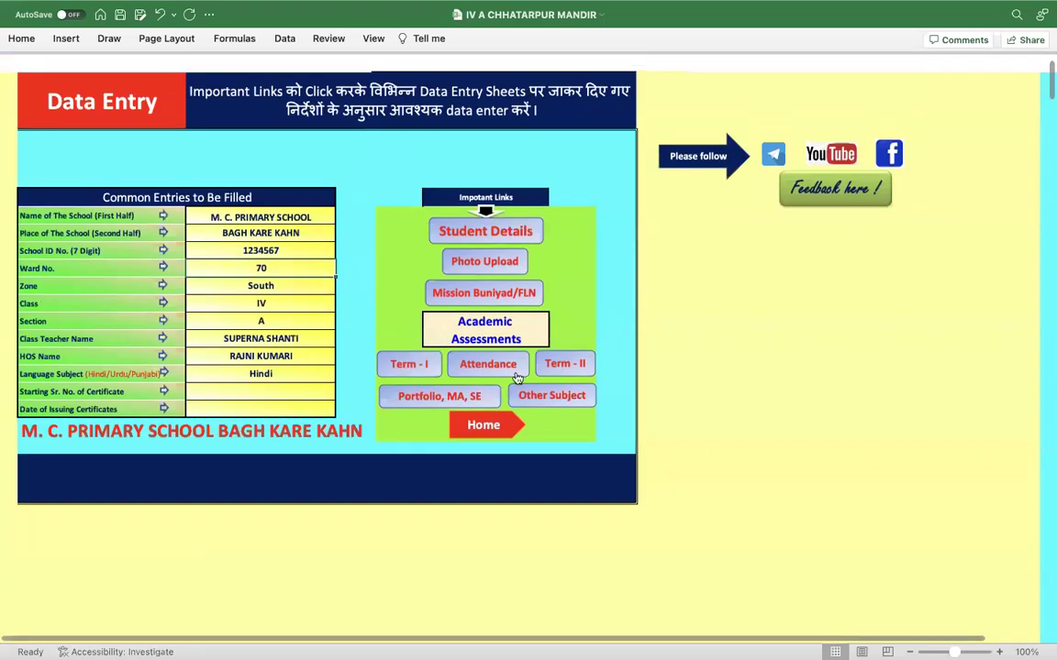
- Open the Term-I sheet and clear all First Term marks of serial number 9, including the Mid Term Exam marks
left_click(407, 364)
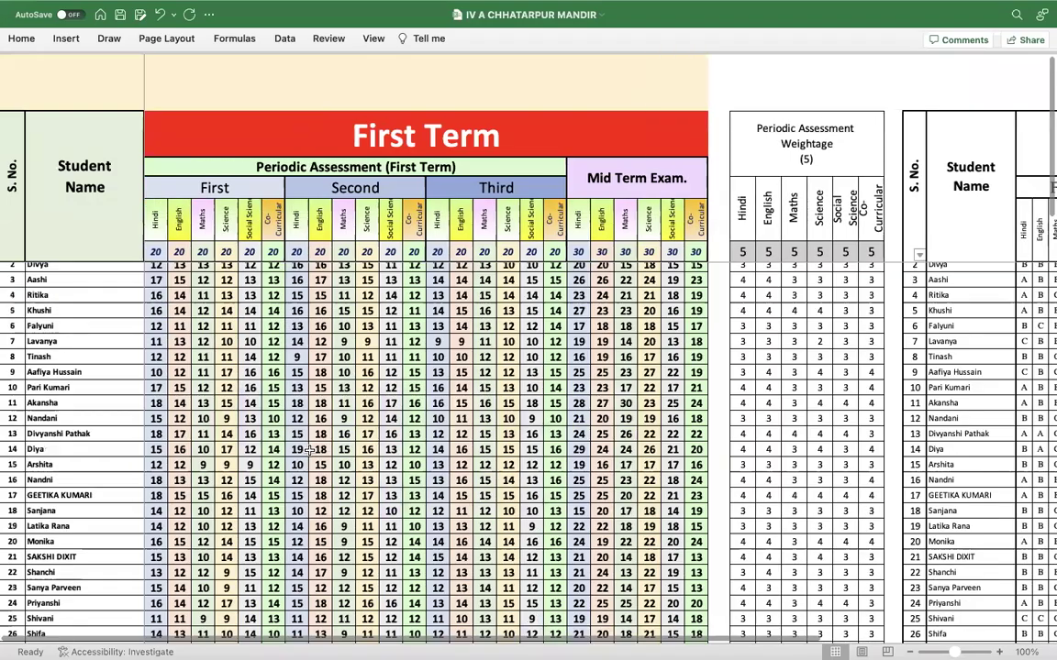
scroll(101, 367, "up", 1)
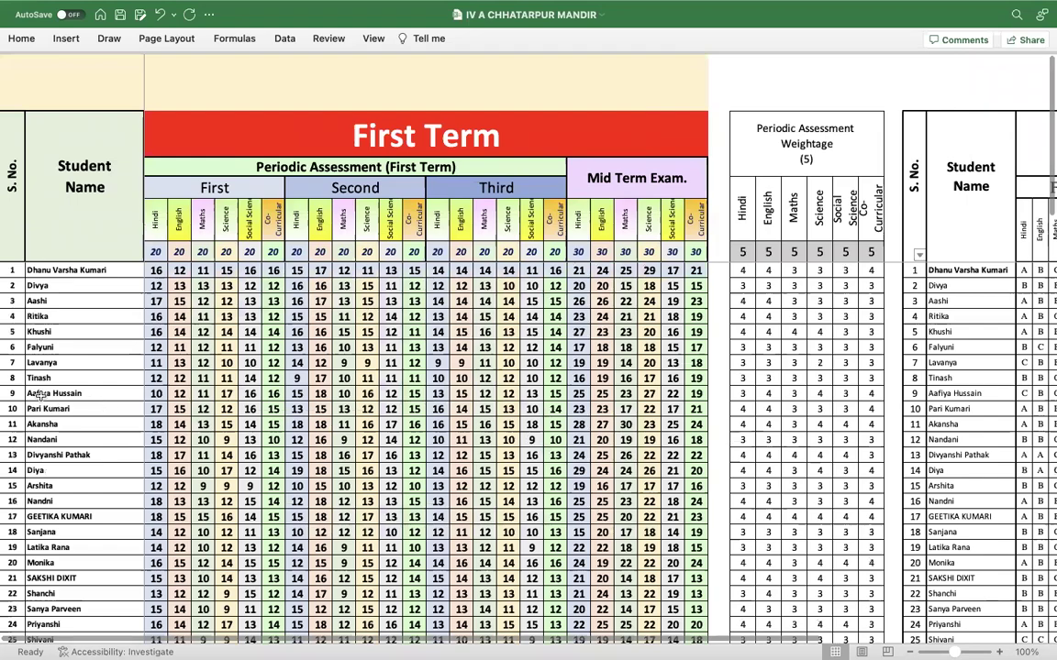
left_click(159, 393)
key("shift+super+Right")
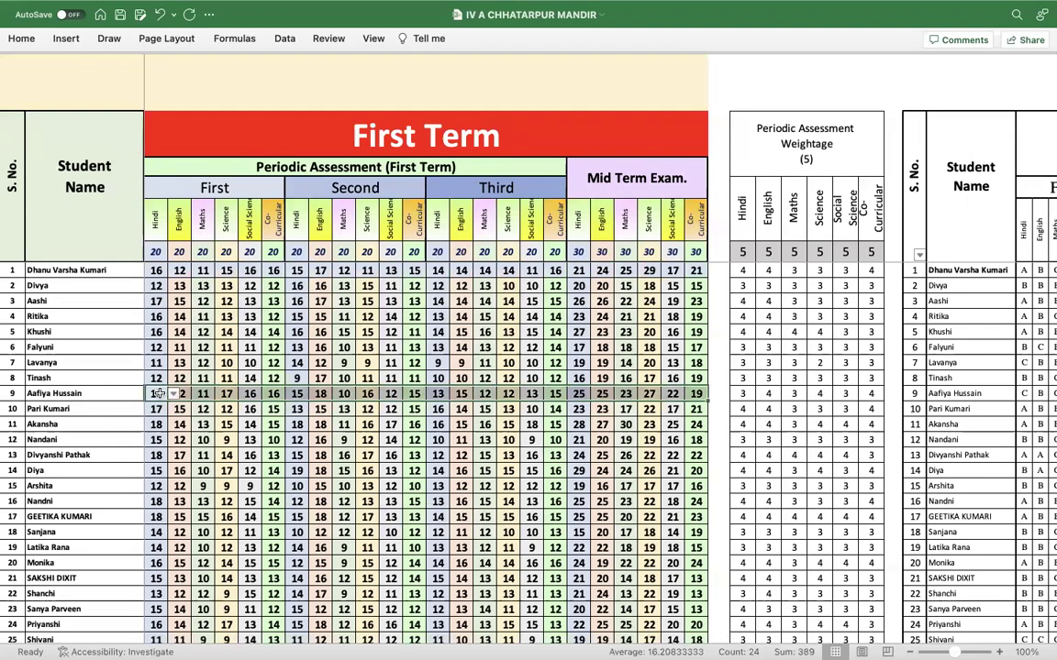
key("Delete")
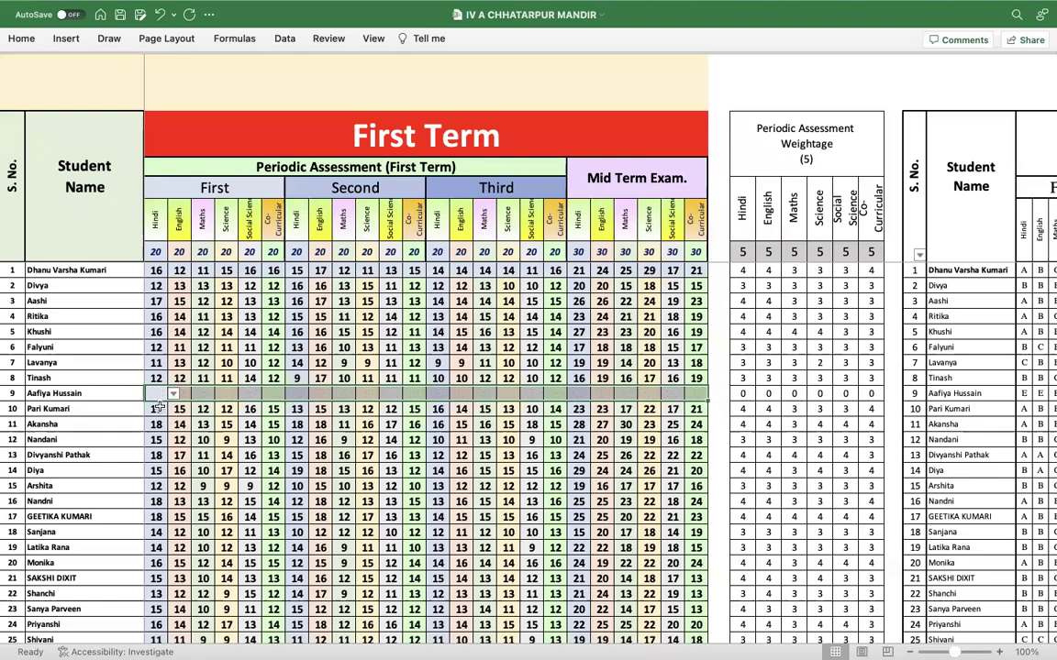
- Copy the First Term marks from serial number 10 down to the last filled row and paste them starting at serial number 9
left_click(158, 408)
key("shift+super+Right")
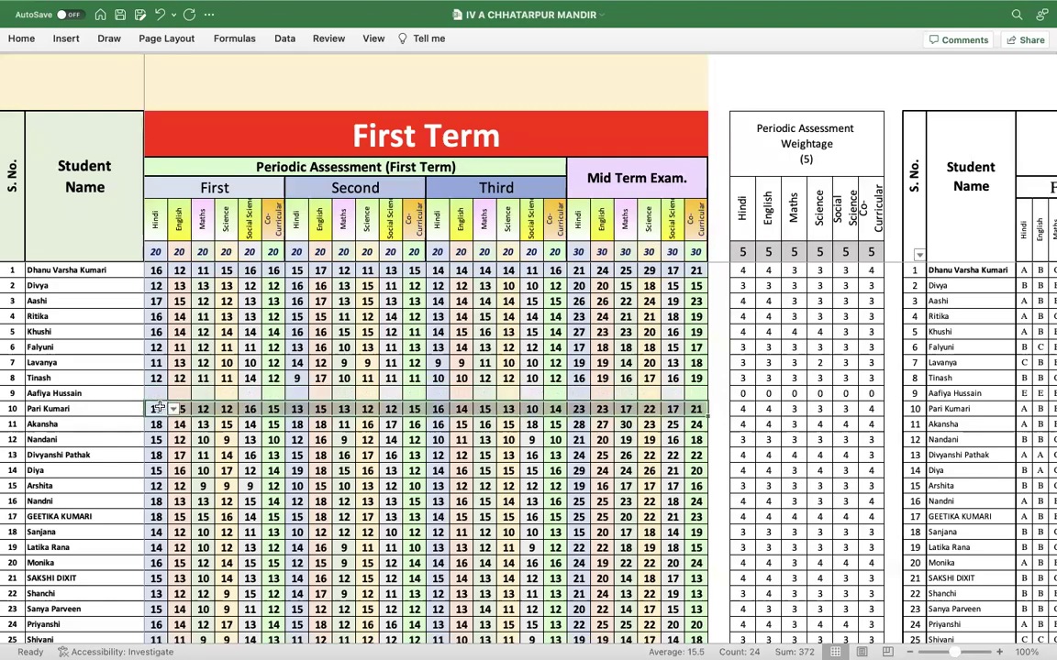
key("shift+super+Down")
key("super+x")
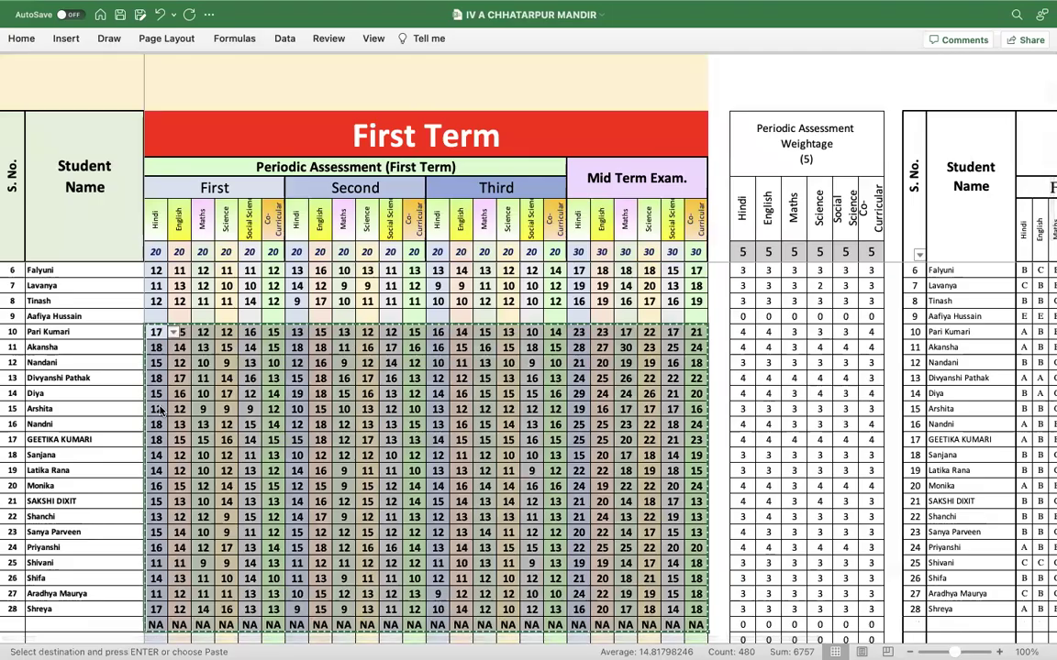
left_click(153, 315)
scroll(152, 315, "up", 1)
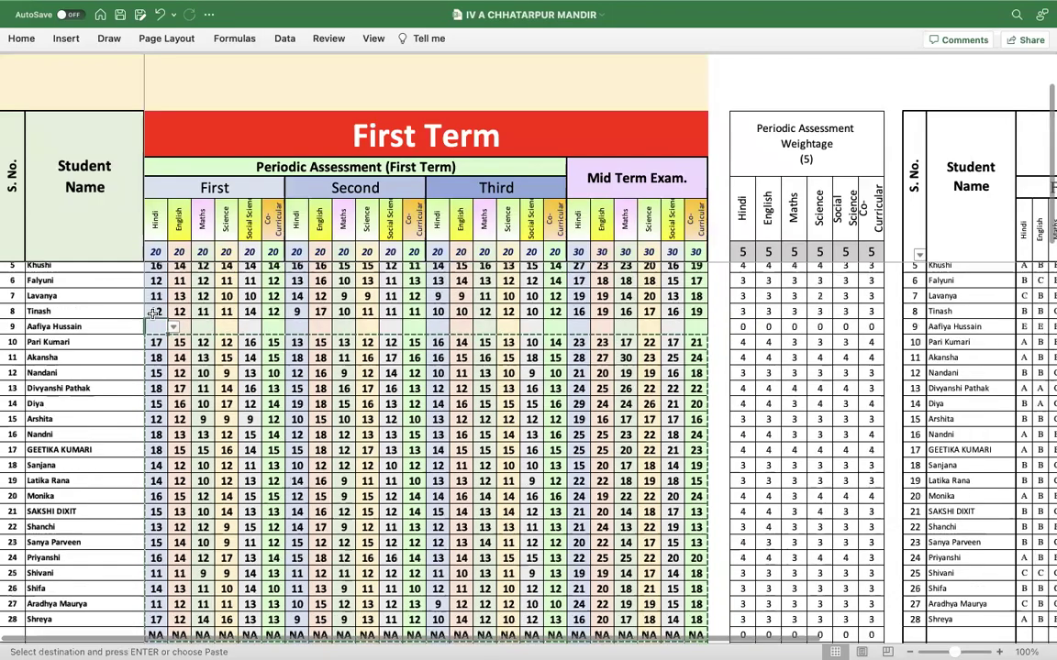
key("Return")
- Clear the duplicated NA entries below serial number 28 in the First Term table and return to the Data Entry page
scroll(209, 391, "down", 2)
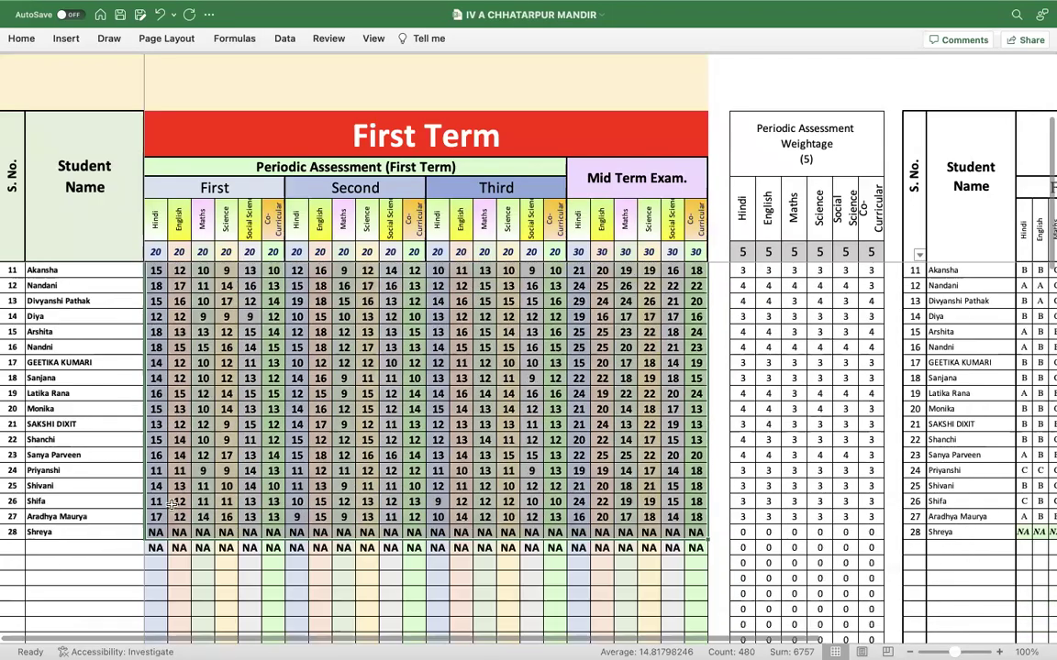
scroll(154, 516, "down", 1)
left_click(154, 512)
key("shift+super+Right")
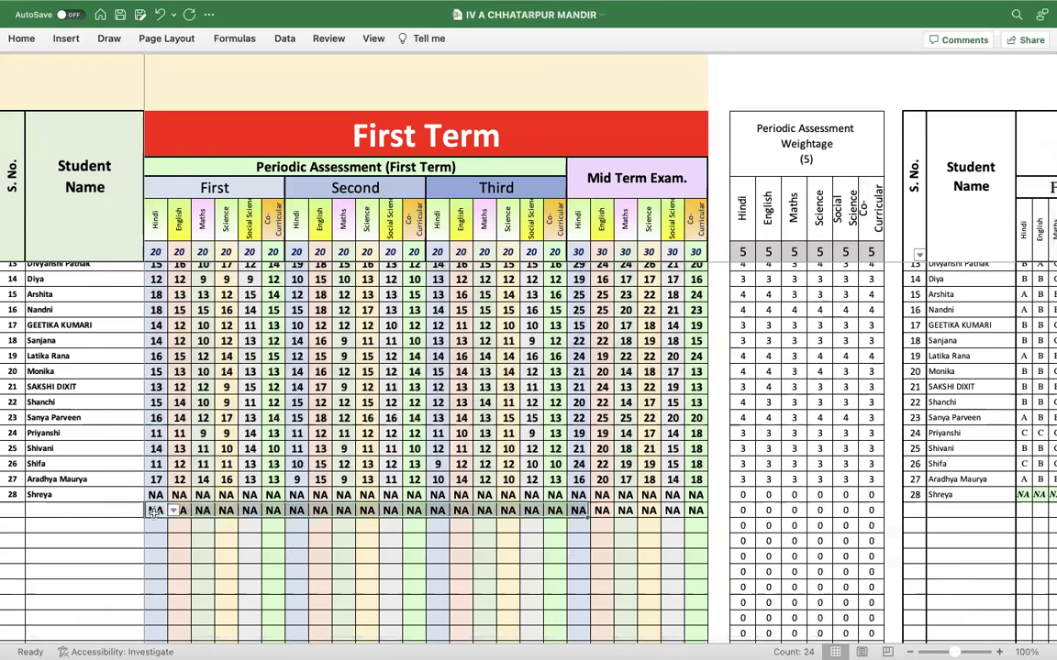
key("super+Up")
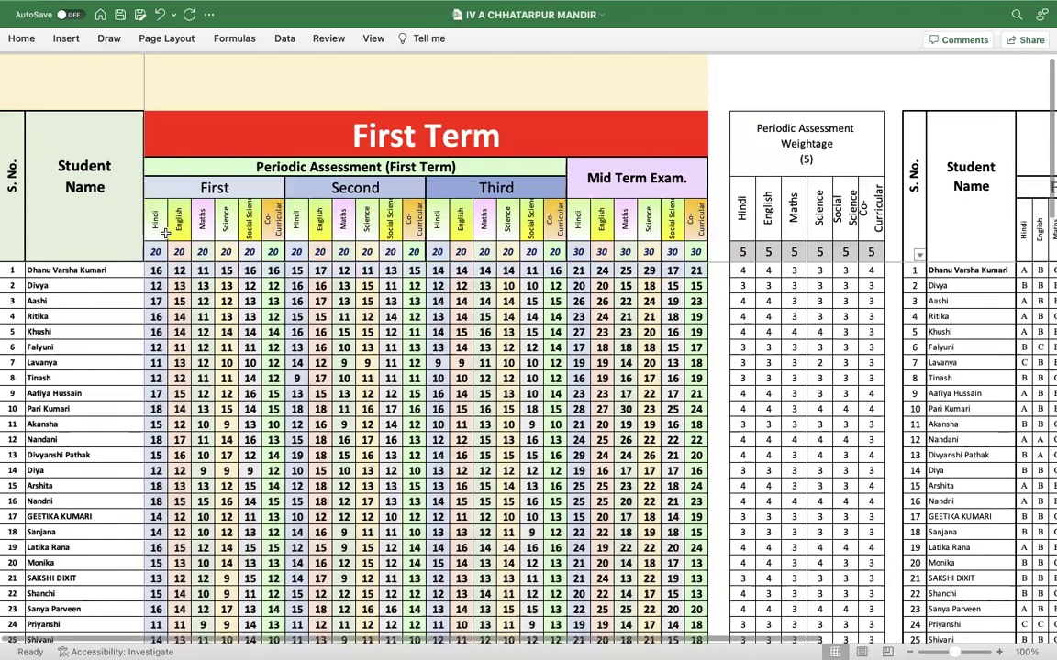
scroll(372, 251, "right", 1)
scroll(372, 251, "left", 1)
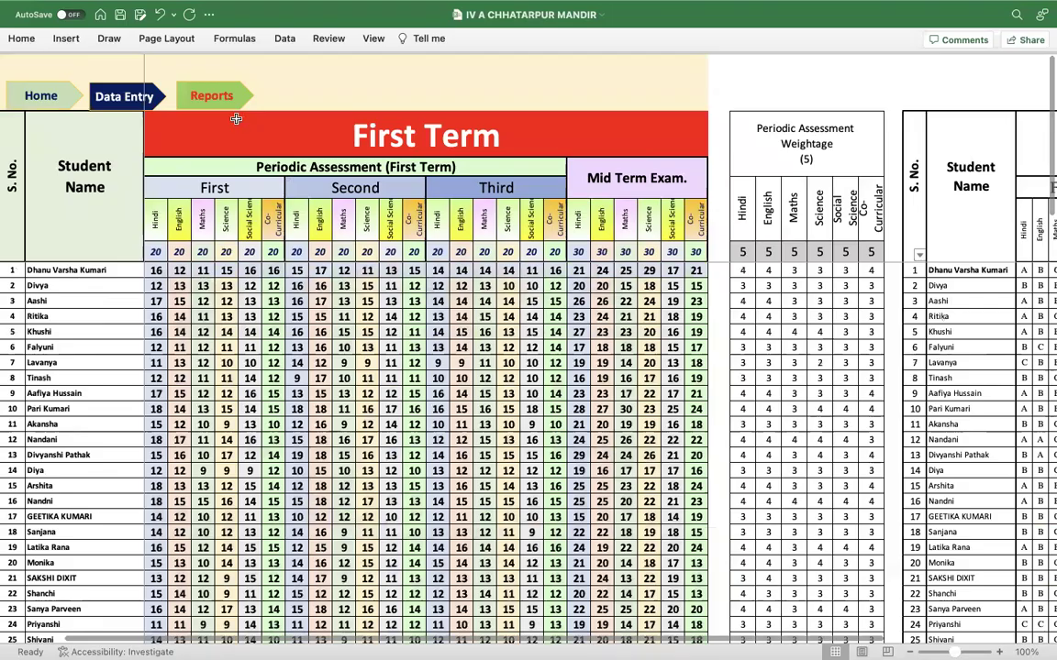
left_click(119, 99)
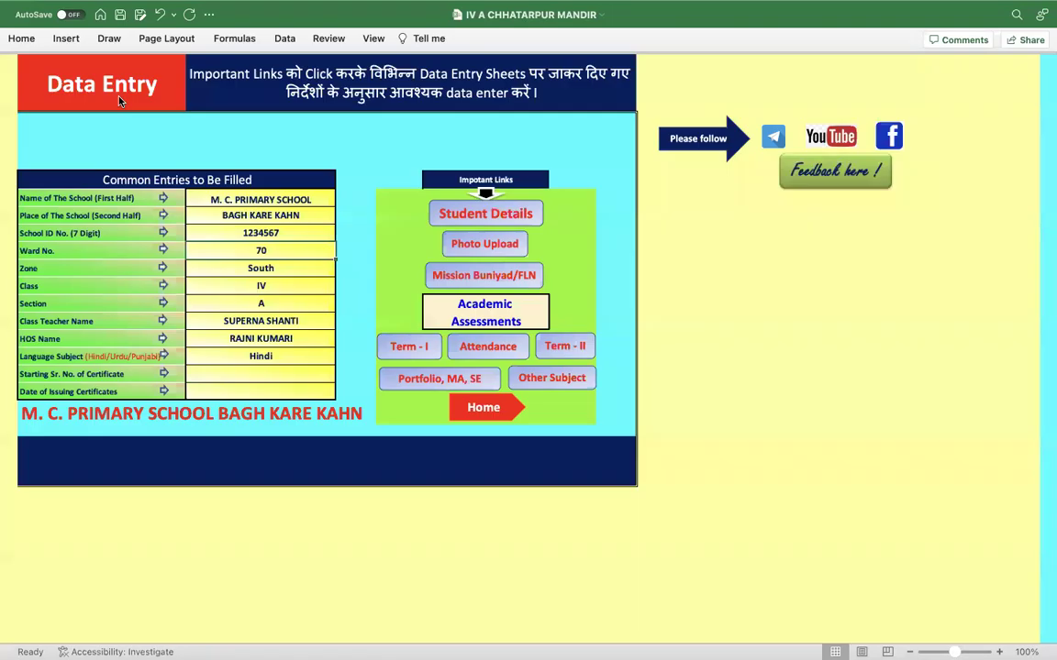
- Open the Term-II sheet and clear all Second Term marks of serial number 9, including the Final Term Exam marks
left_click(553, 356)
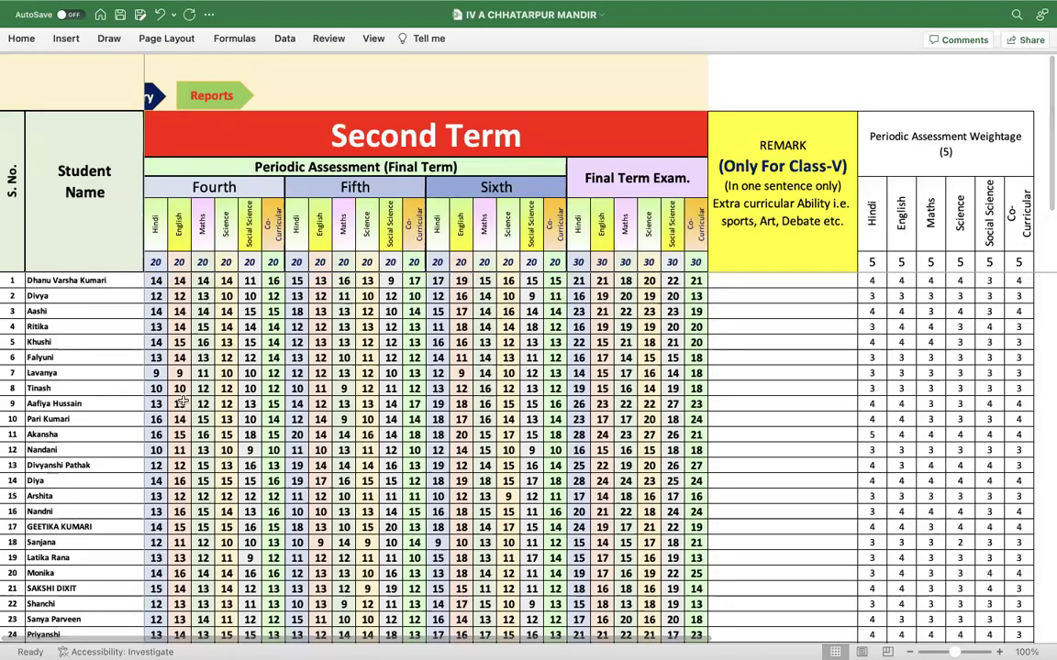
left_click(151, 404)
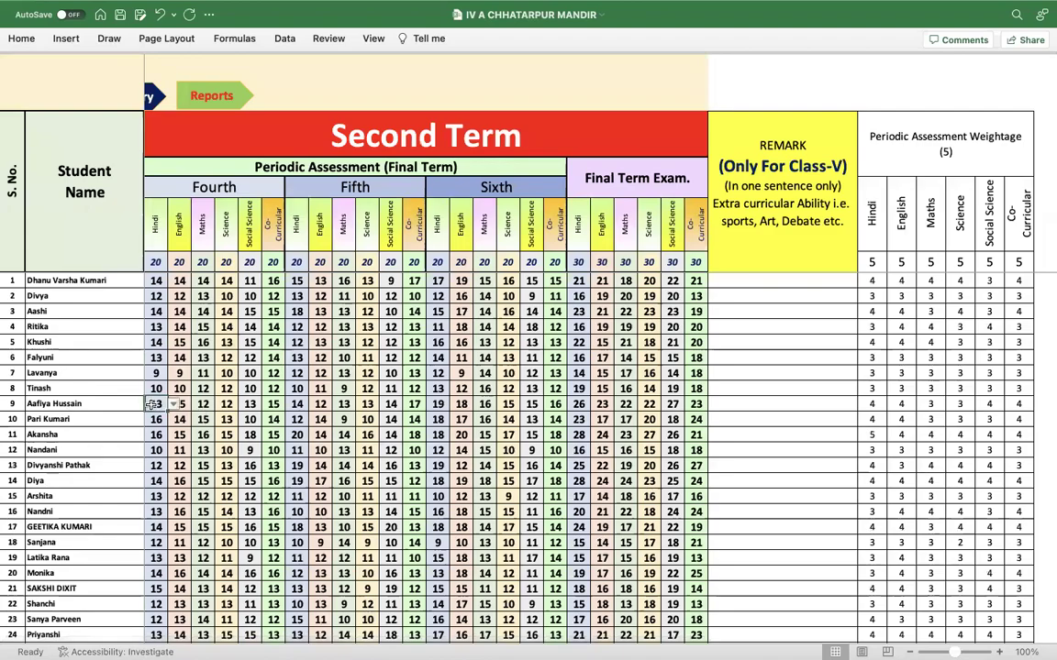
key("ctrl+shift+Right")
key("Delete")
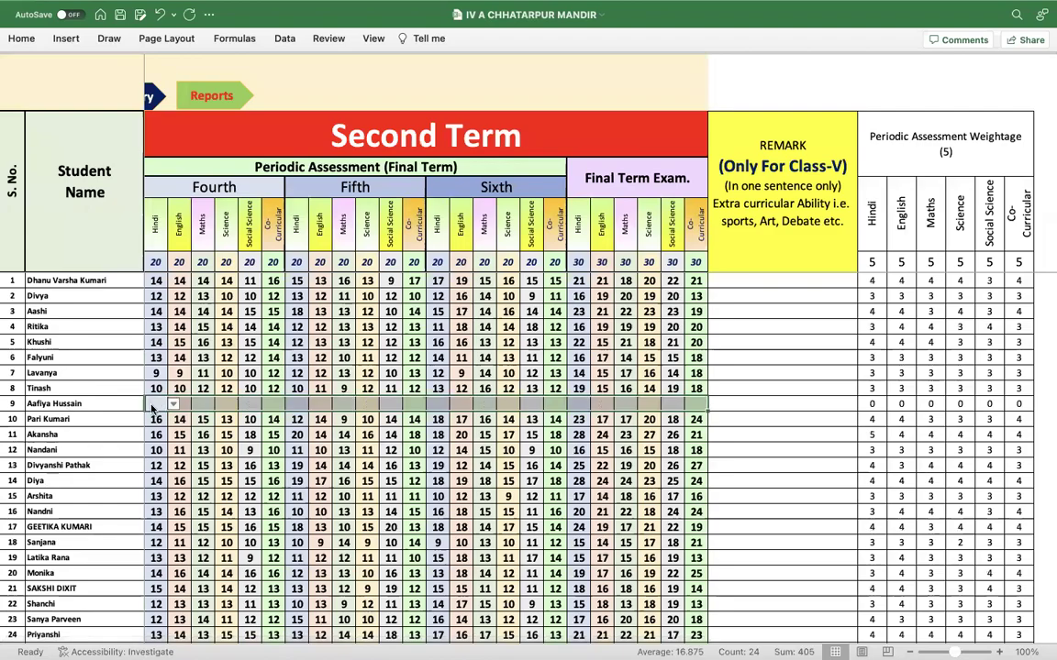
- Copy the Second Term marks from serial number 10 down to the last filled row and paste them starting at serial number 9
left_click(159, 418)
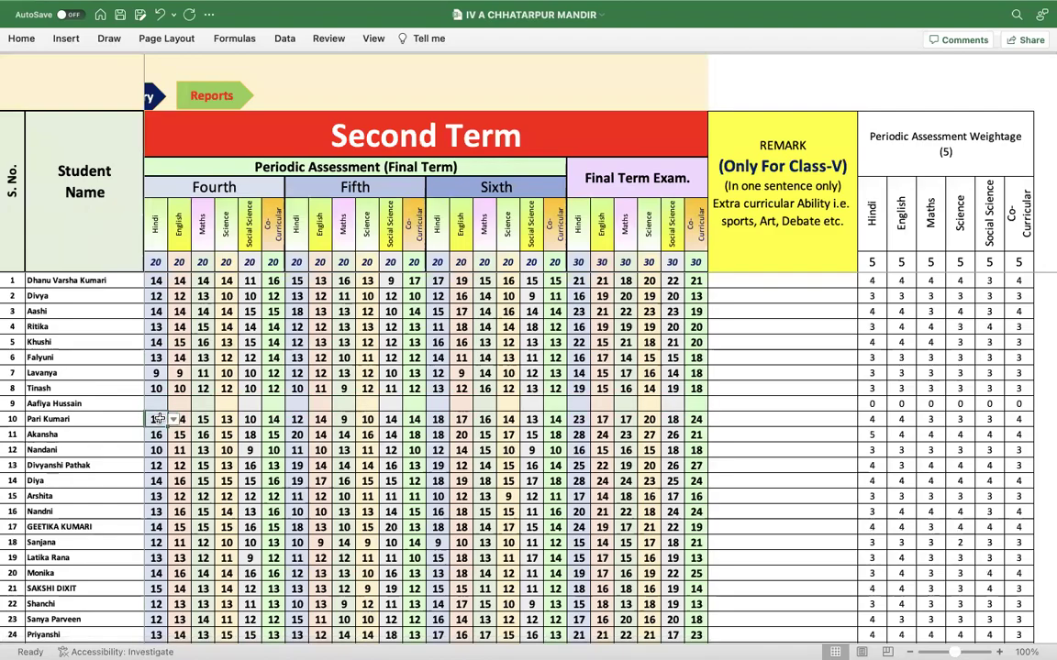
key("ctrl+shift+Right")
key("ctrl+shift+Down")
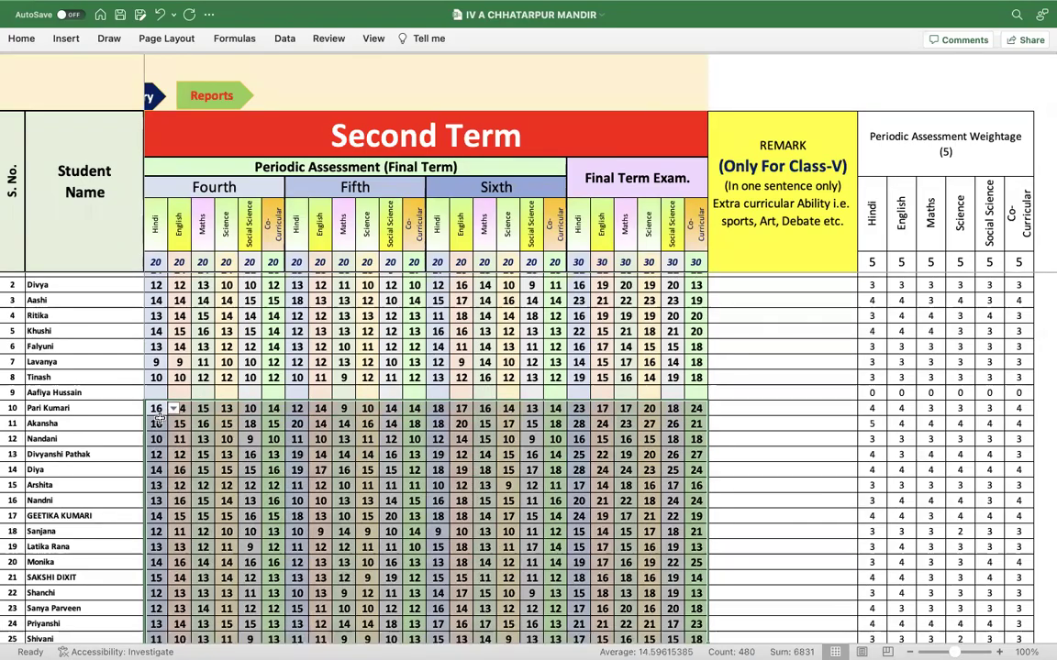
key("ctrl+c")
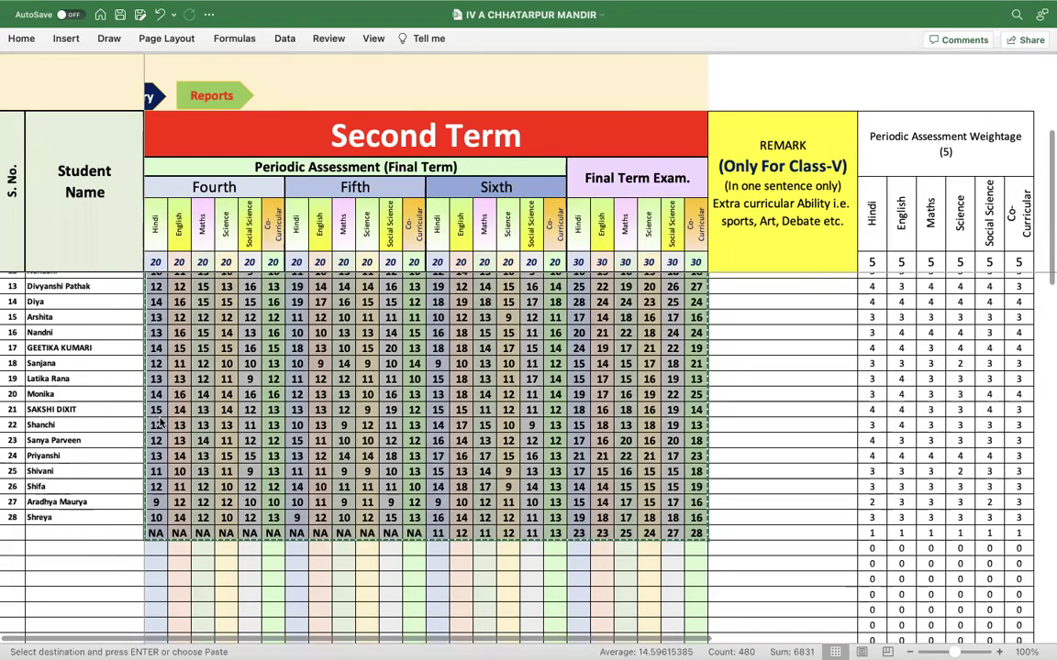
scroll(157, 420, "up", 4)
left_click(156, 404)
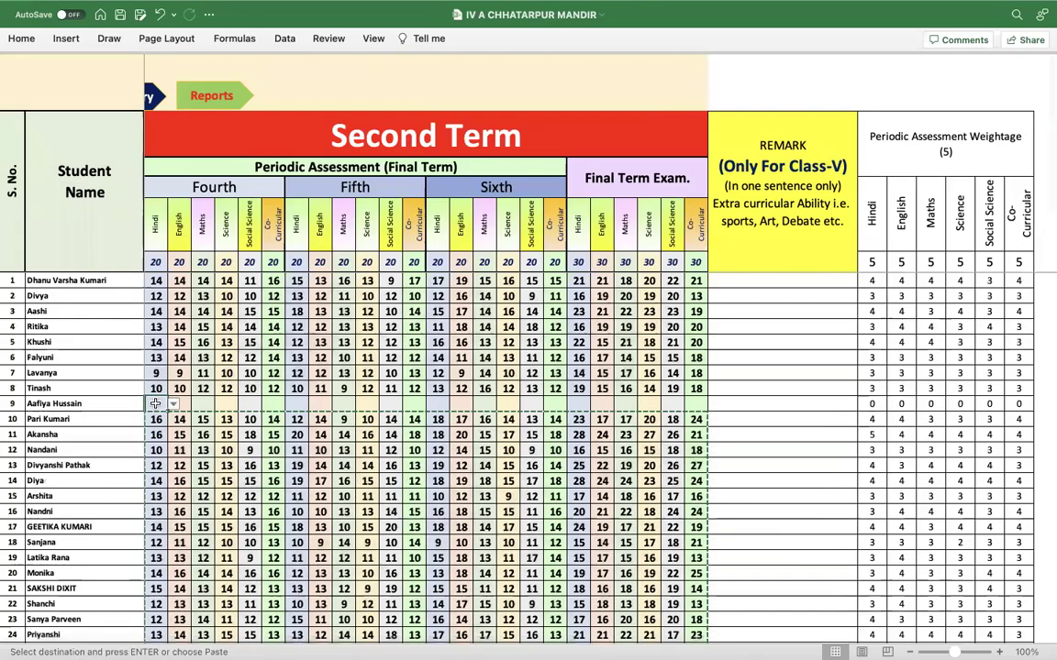
key("Return")
- Clear the duplicated Second Term marks in the row below serial number 28 and return to the Data Entry page
scroll(158, 407, "down", 5)
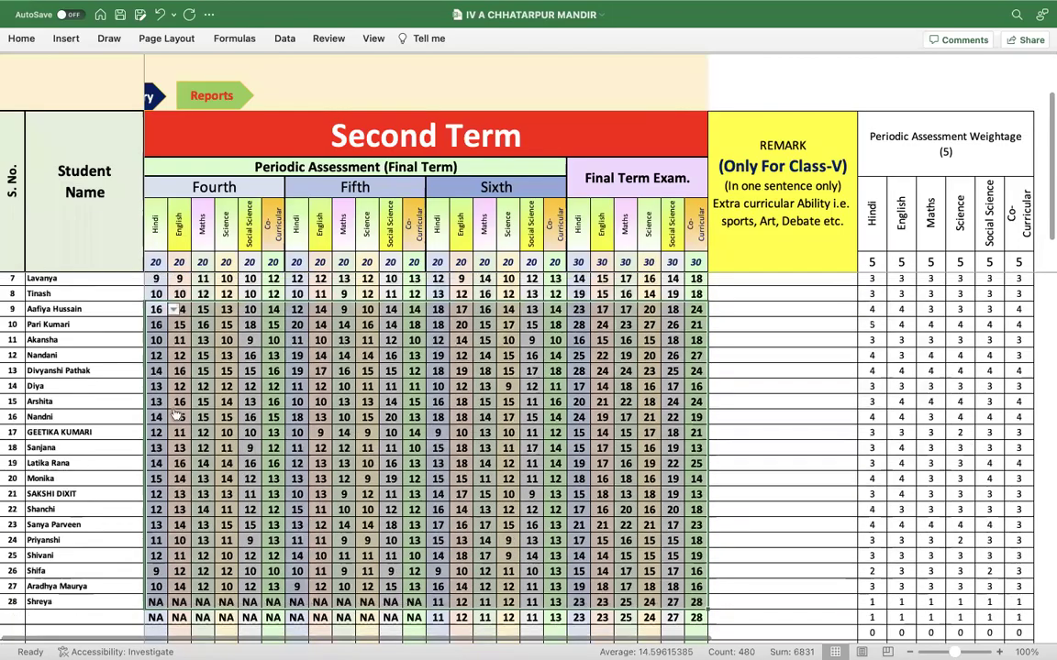
left_click(154, 503)
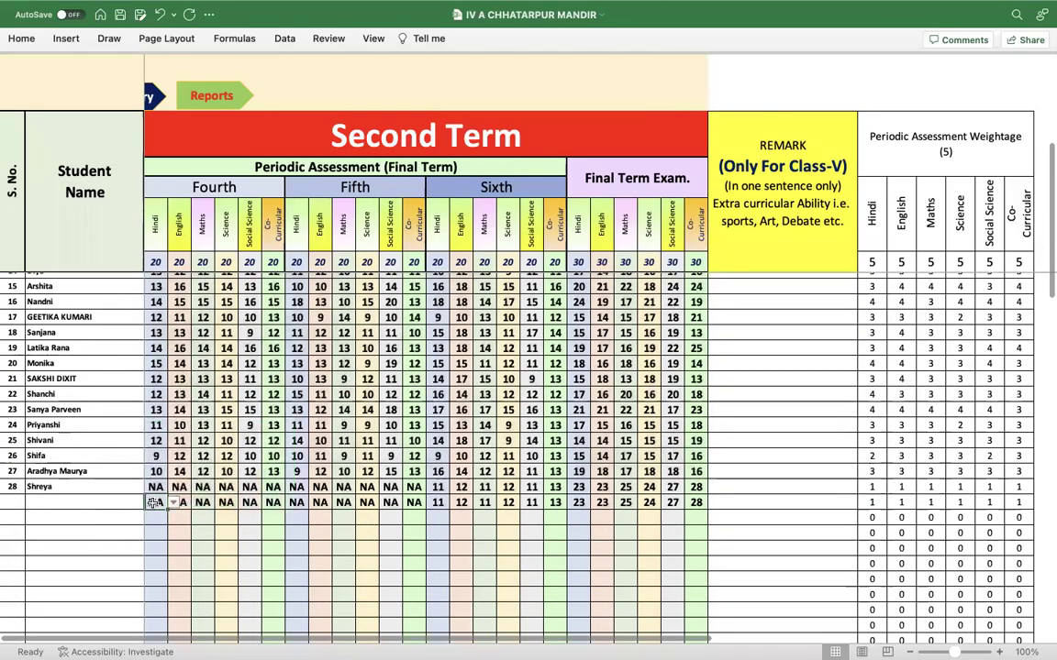
key("super+shift+Right")
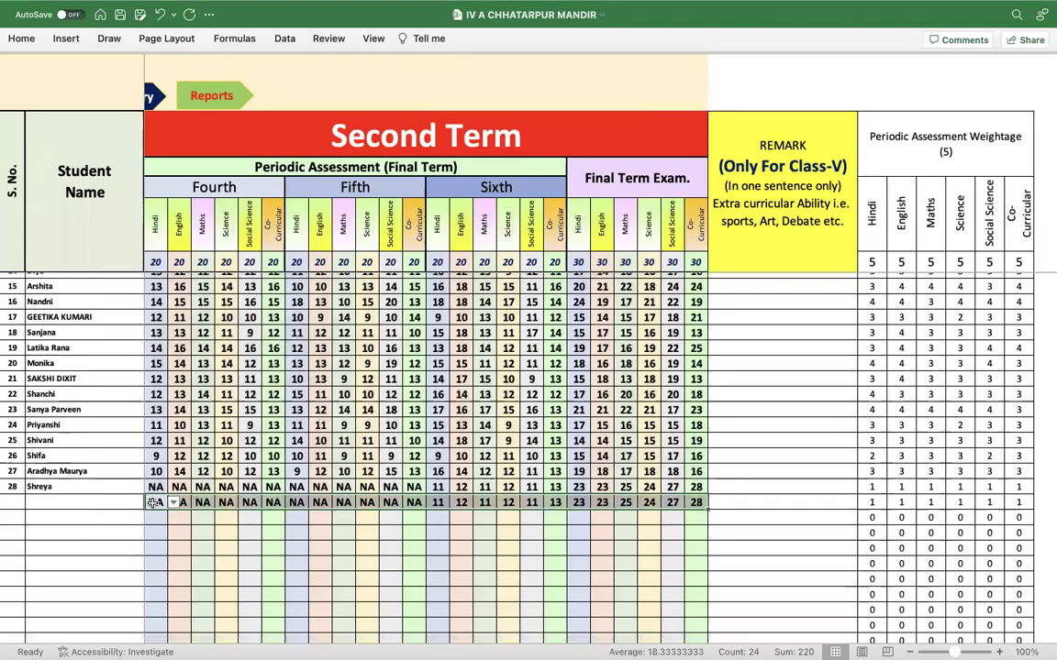
scroll(158, 503, "up", 5)
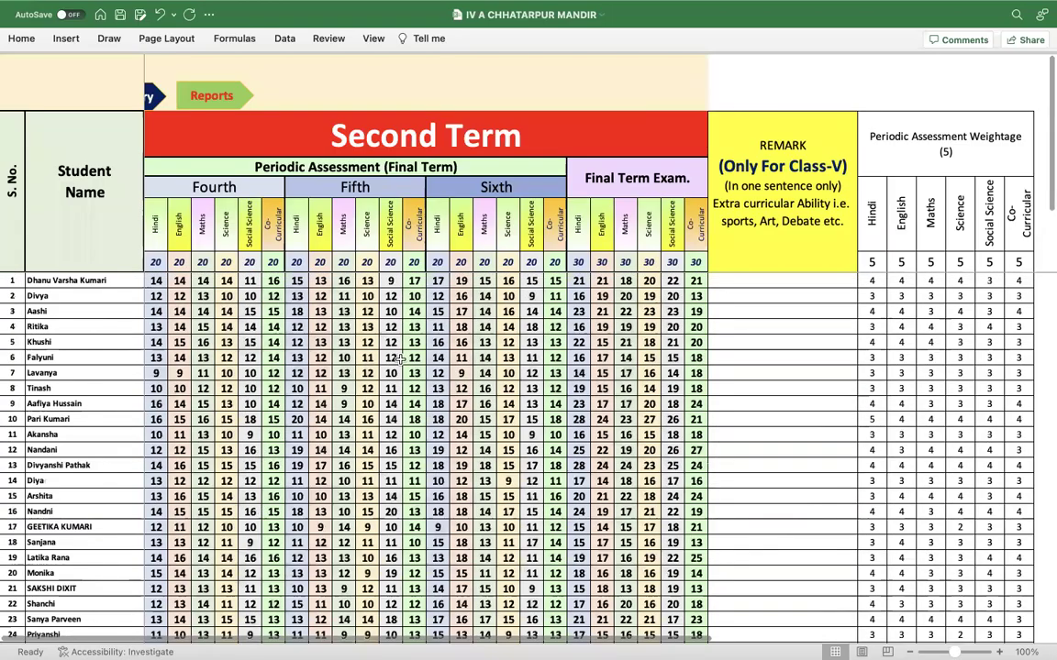
scroll(544, 266, "right", 2)
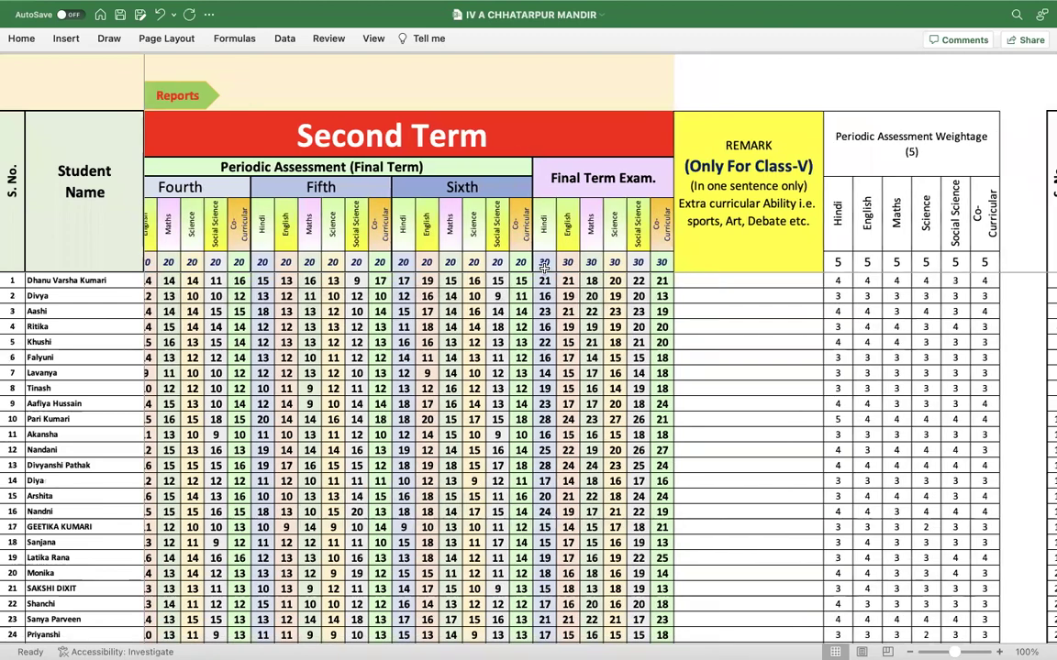
scroll(87, 100, "left", 2)
left_click(103, 96)
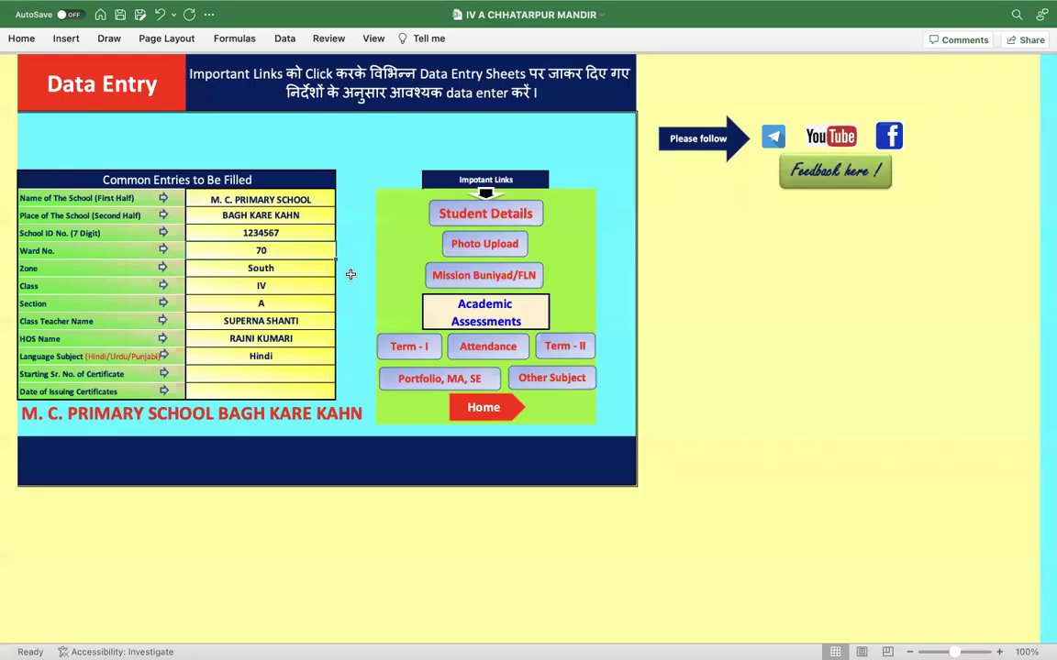
- Open the Attendance sheet and clear the maximum and actual attendance entries of serial number 9 for both periods
left_click(489, 356)
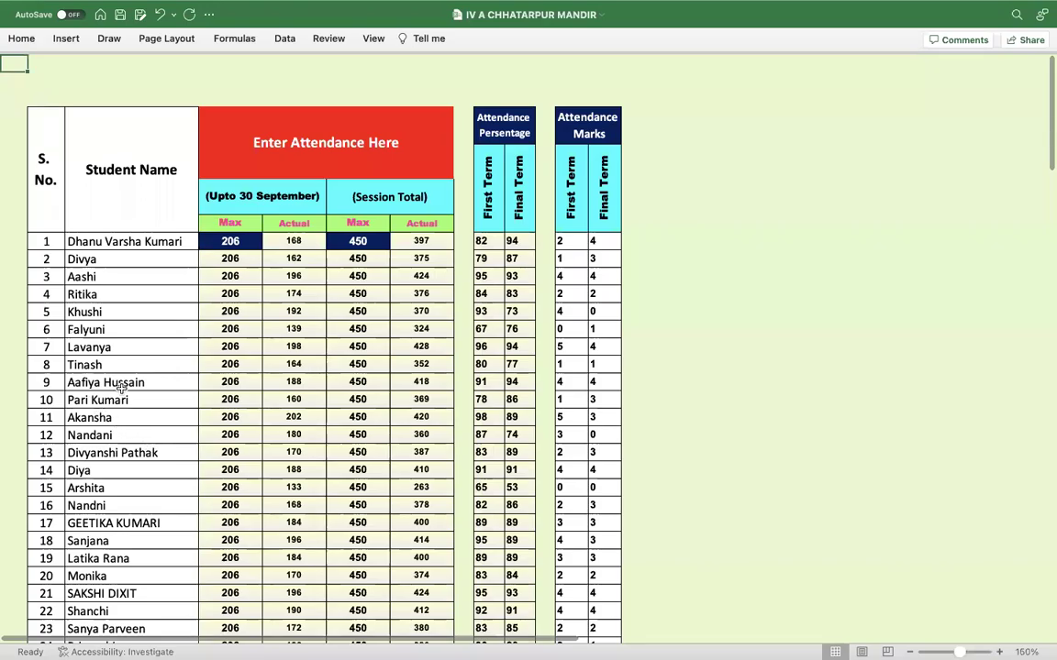
left_click_drag(221, 382, 440, 382)
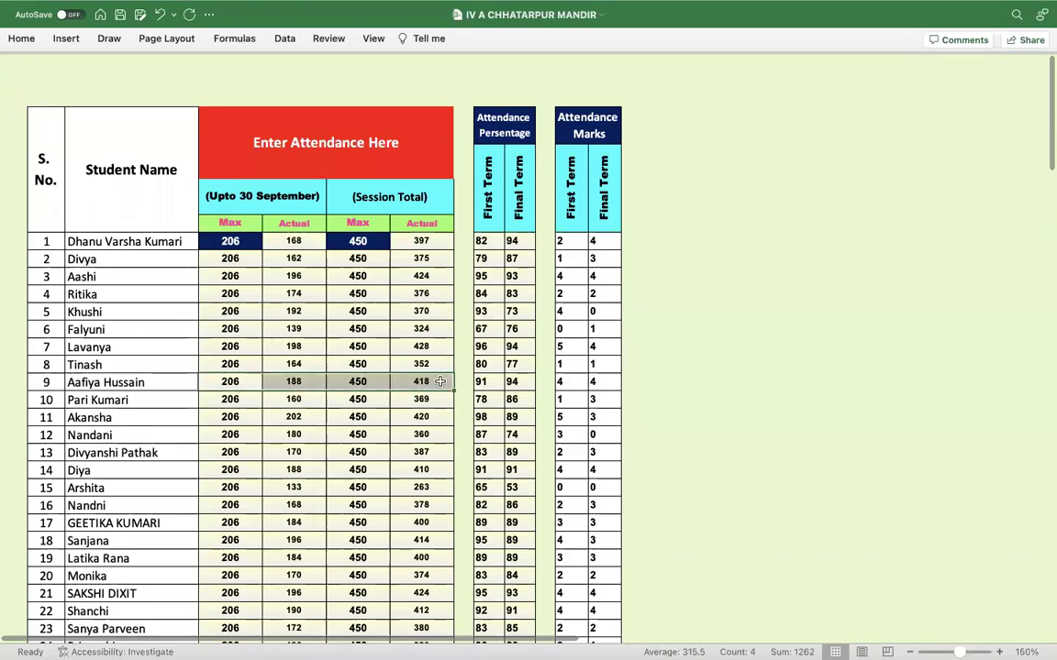
key("Delete")
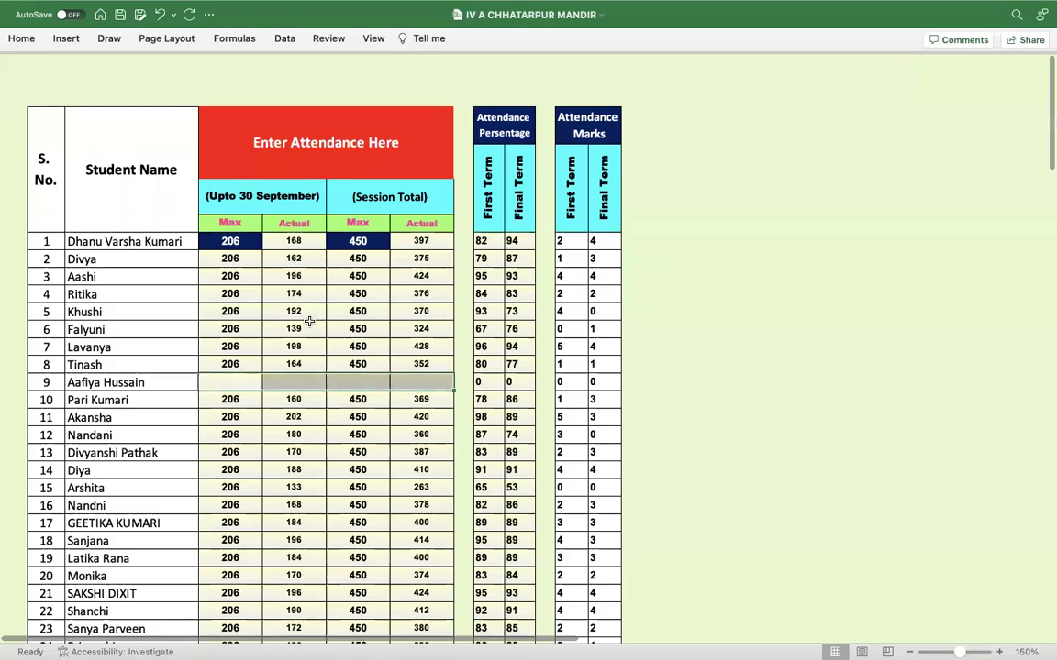
- Copy the attendance entries from serial number 10 down to the last filled row and paste them starting at serial number 9
left_click(237, 399)
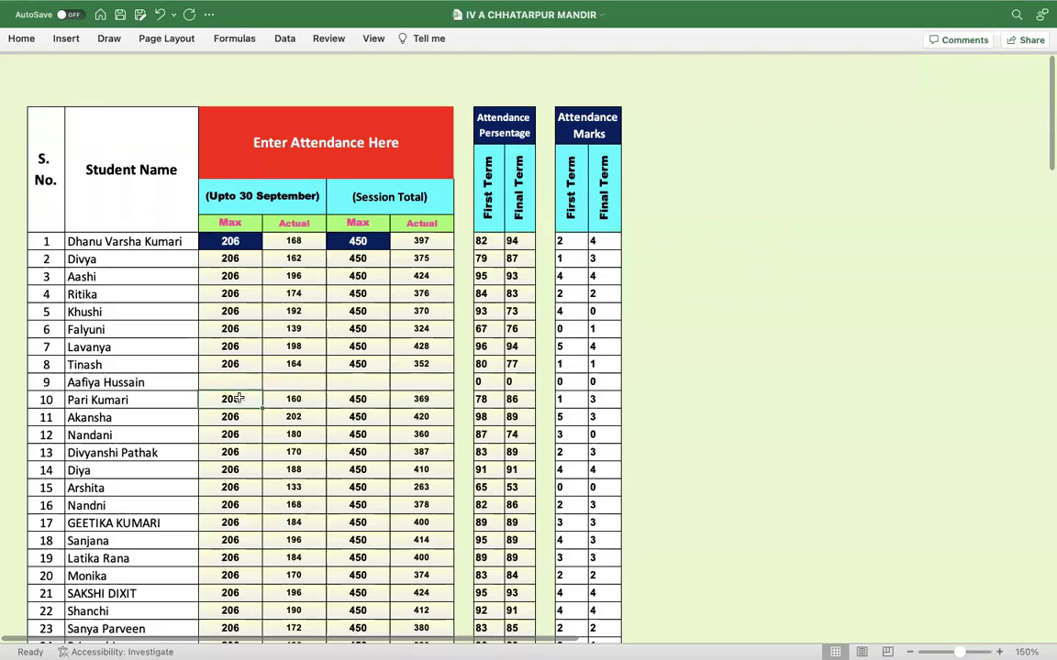
key("ctrl+shift+Right")
key("ctrl+shift+Down")
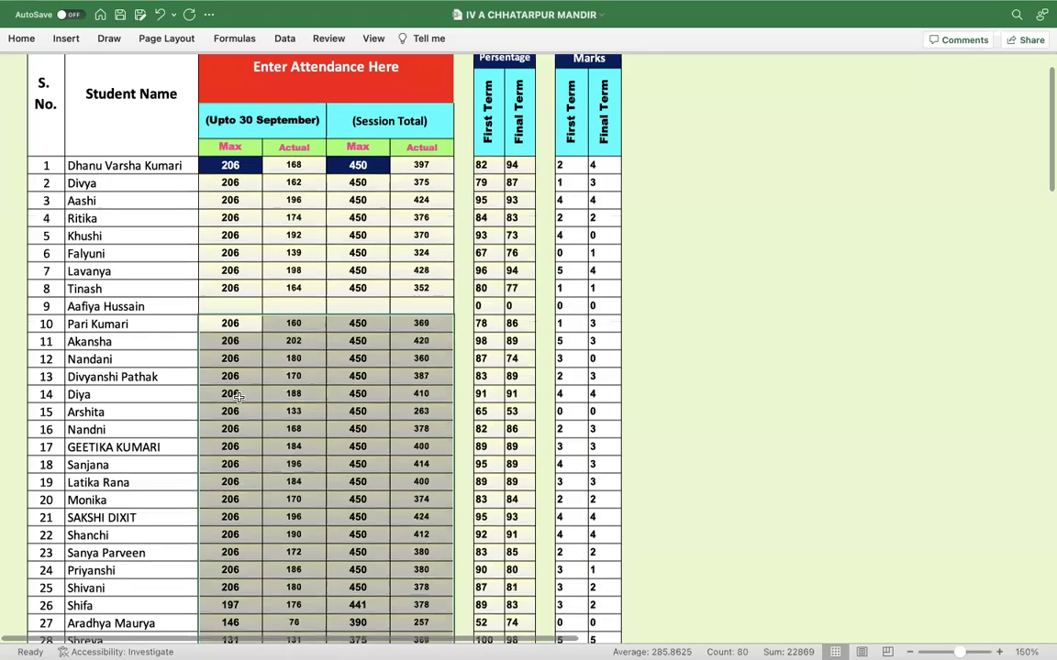
scroll(237, 396, "down", 2)
key("ctrl+c")
left_click(231, 273)
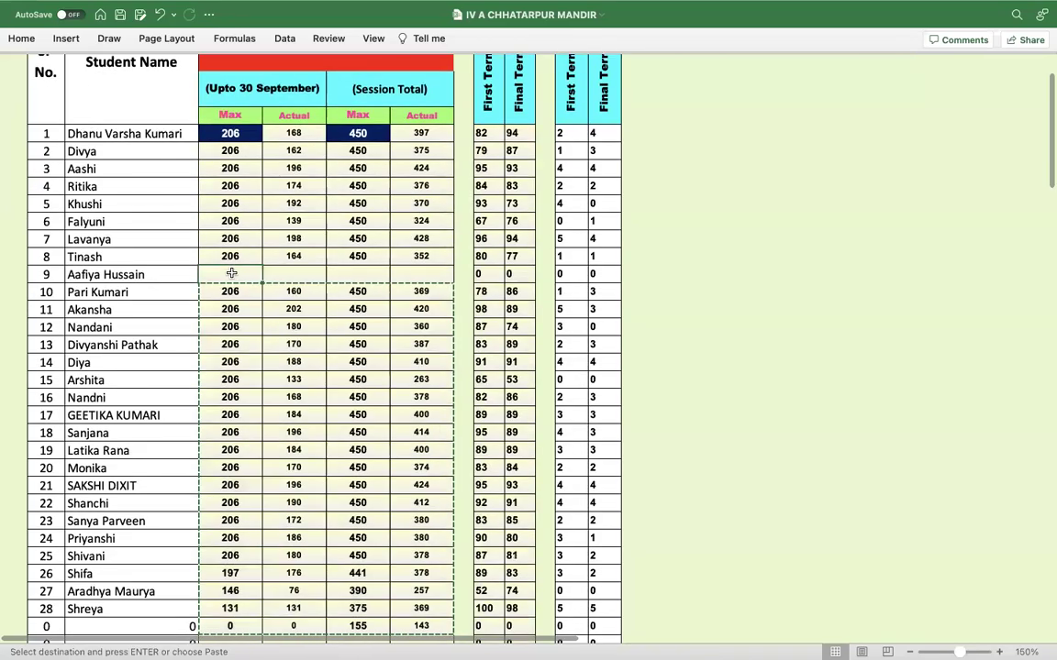
key("cmd+v")
- Clear the duplicated attendance entries in the row below serial number 28
scroll(259, 451, "down", 3)
left_click_drag(230, 523, 431, 523)
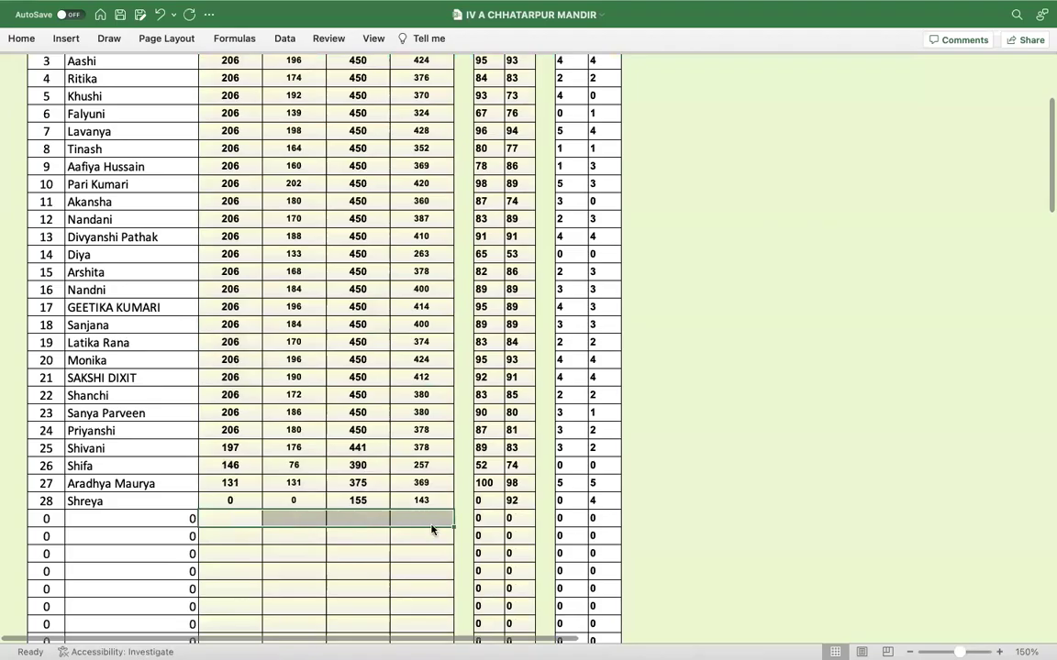
scroll(445, 523, "up", 5)
scroll(455, 509, "right", 10)
scroll(534, 258, "left", 10)
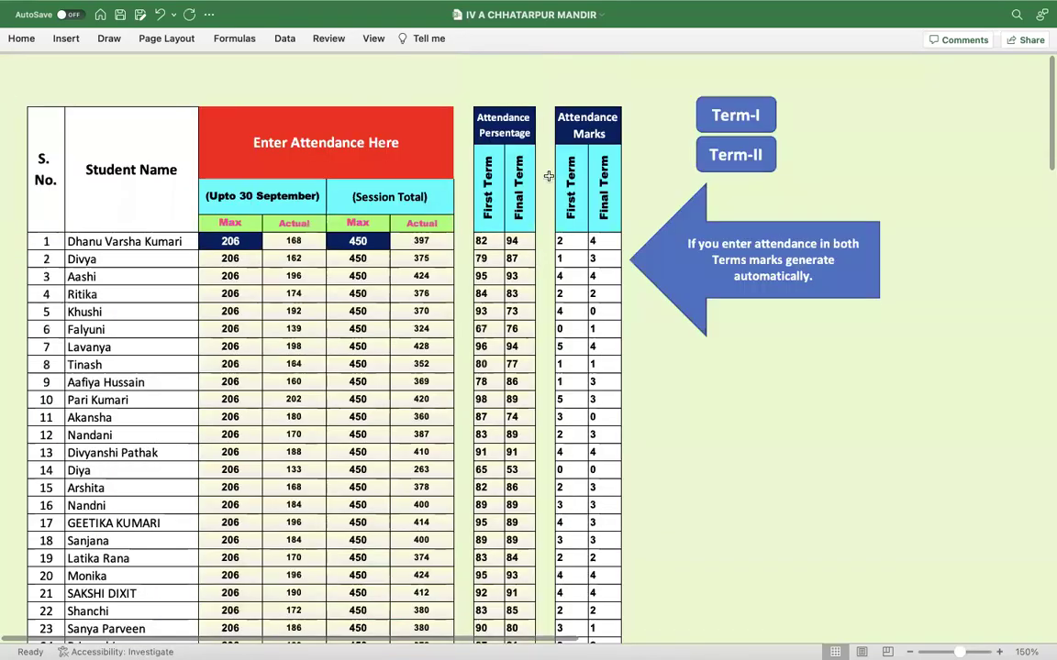
- Open the Term-I assessment sheet from the Attendance sheet and clear the entered Multiple Assessment marks of roll number 9, leaving out Attendance
left_click(737, 117)
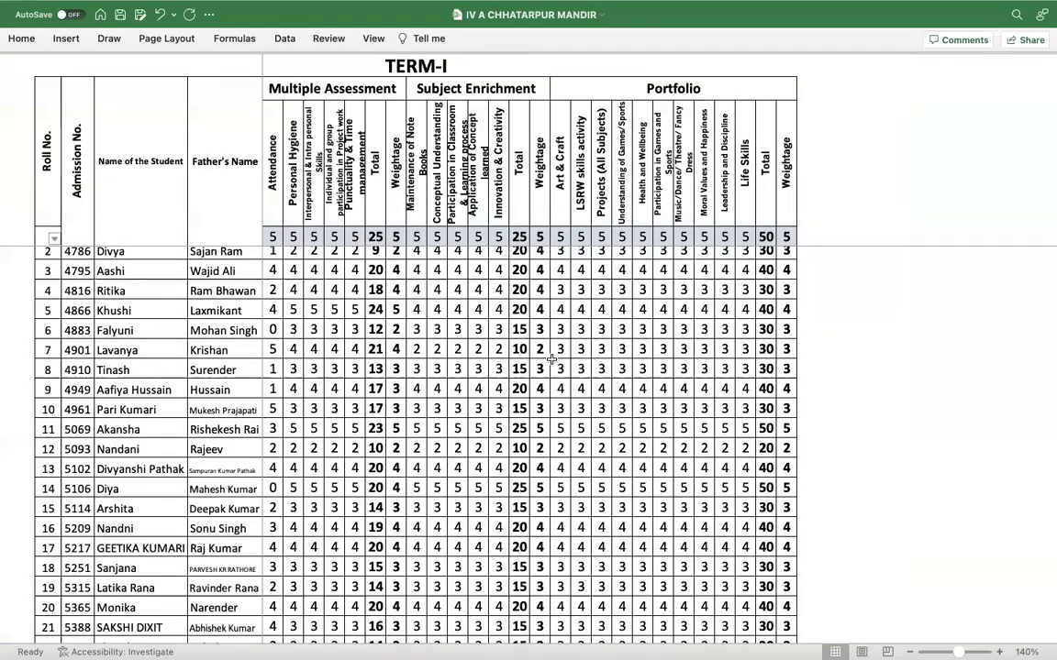
scroll(551, 359, "down", 7)
scroll(551, 359, "up", 8)
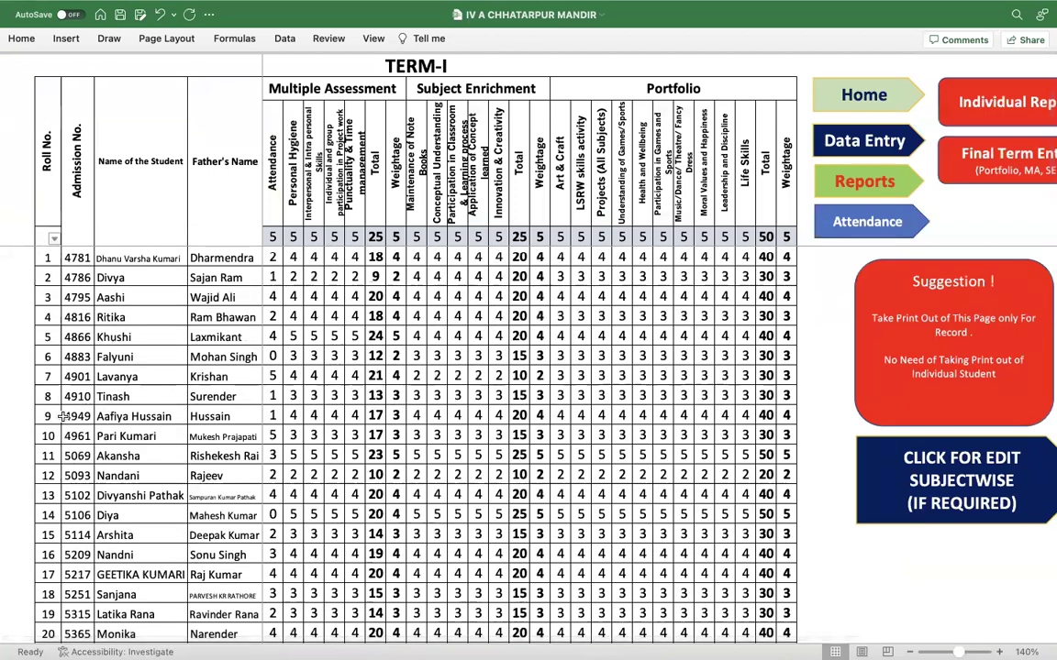
left_click_drag(293, 416, 353, 414)
key("Delete")
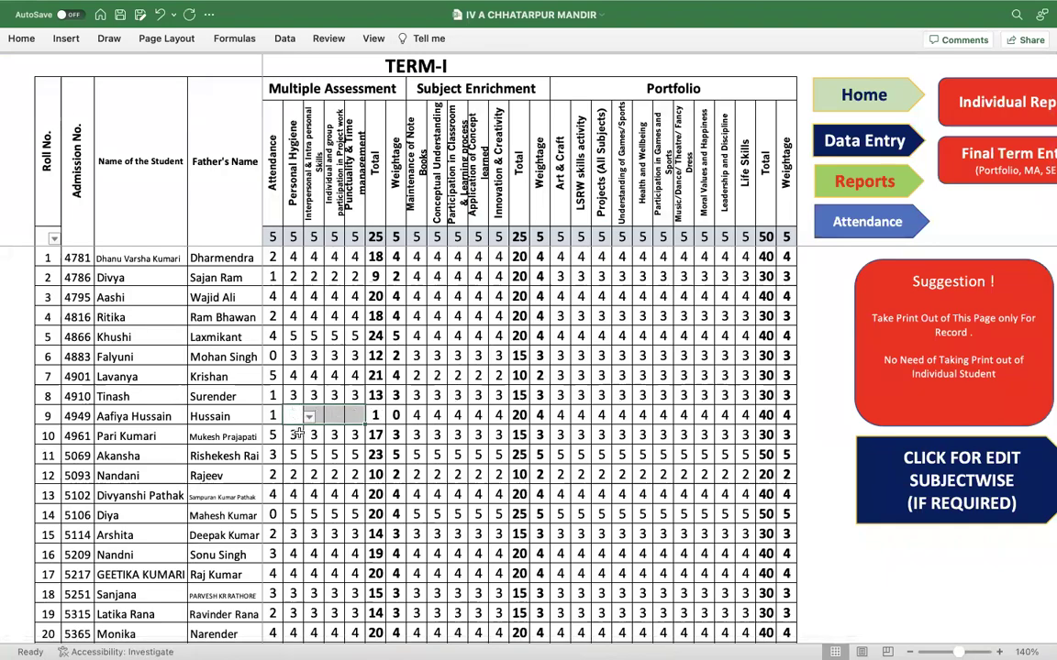
- Copy the Multiple Assessment marks from roll number 10 down to the last filled row and paste them starting at roll number 9
left_click_drag(293, 437, 355, 437)
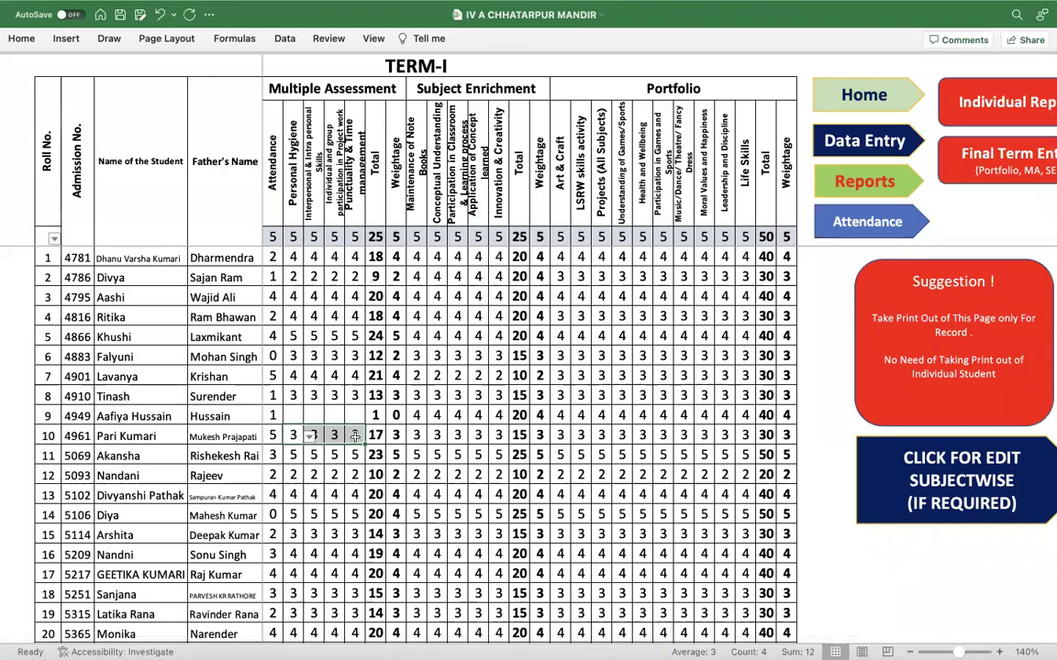
key("super+shift+Down")
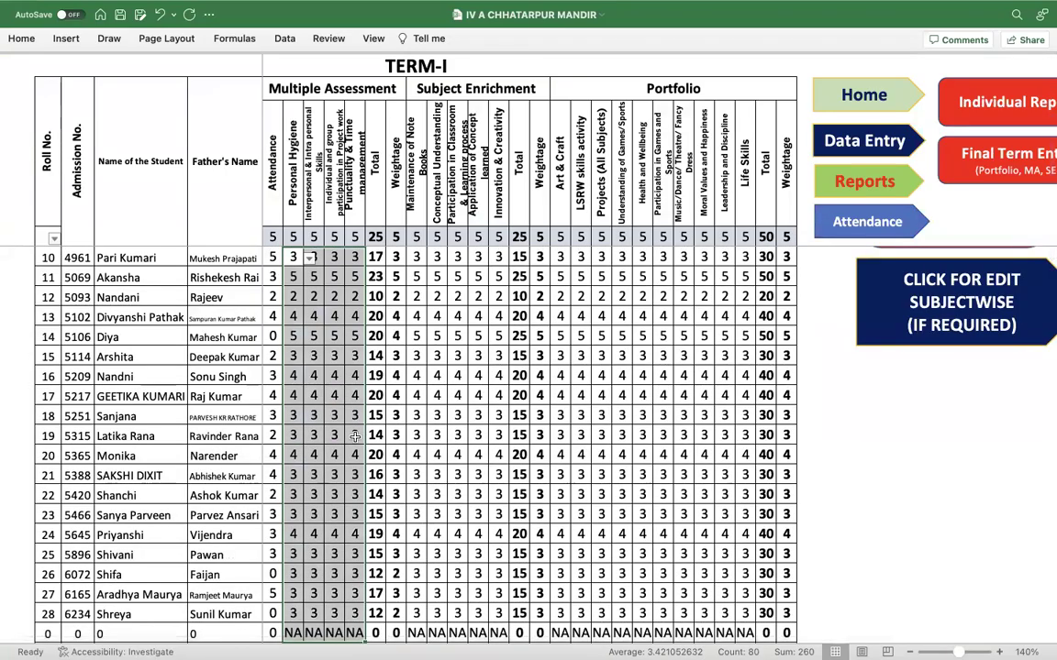
key("super+c")
scroll(307, 385, "up", 5)
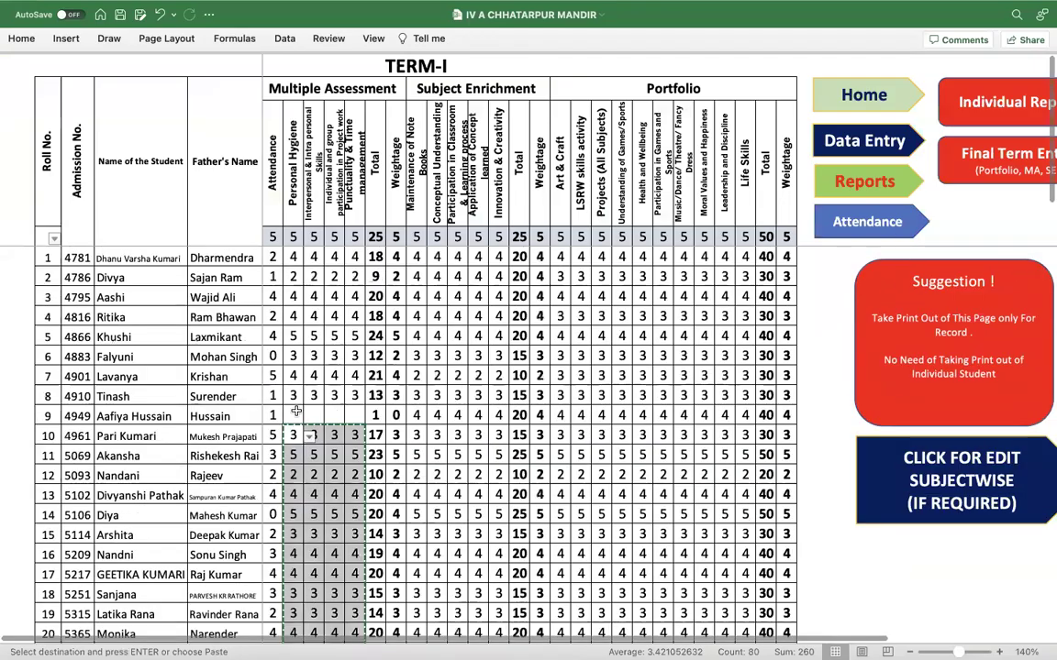
key("Return")
- Clear the duplicated Multiple Assessment NA entries in the row below roll number 28
scroll(317, 482, "down", 5)
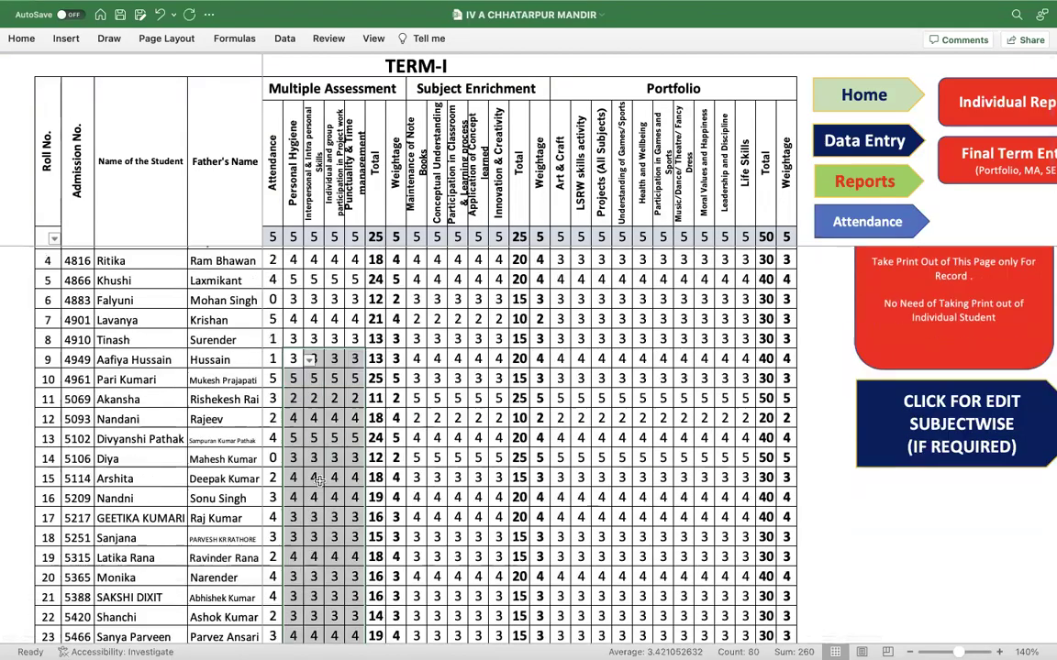
scroll(317, 482, "down", 5)
left_click_drag(292, 443, 357, 443)
key("Delete")
scroll(357, 441, "up", 10)
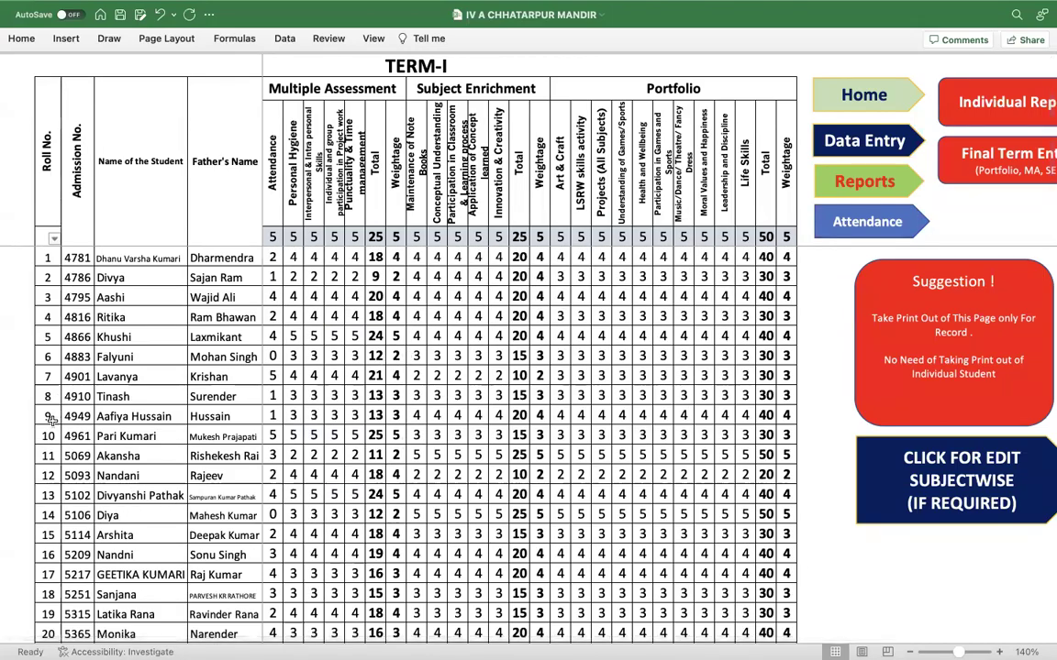
- Clear roll number 9's Subject Enrichment marks and refill from there with the marks copied from roll number 10 down to the last filled row
left_click_drag(419, 414, 500, 414)
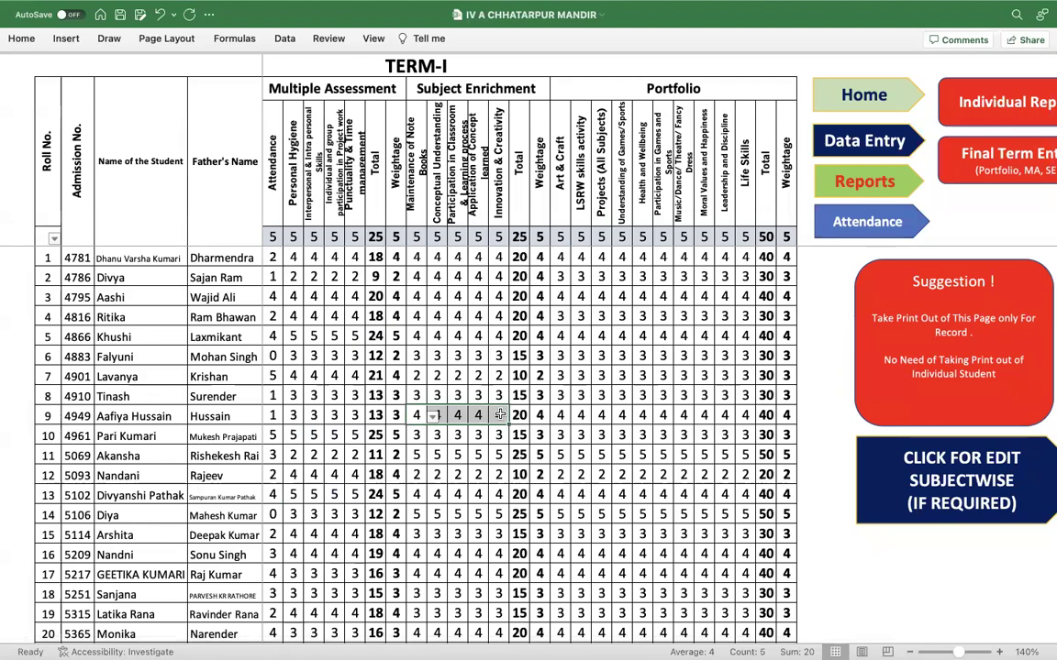
key("Delete")
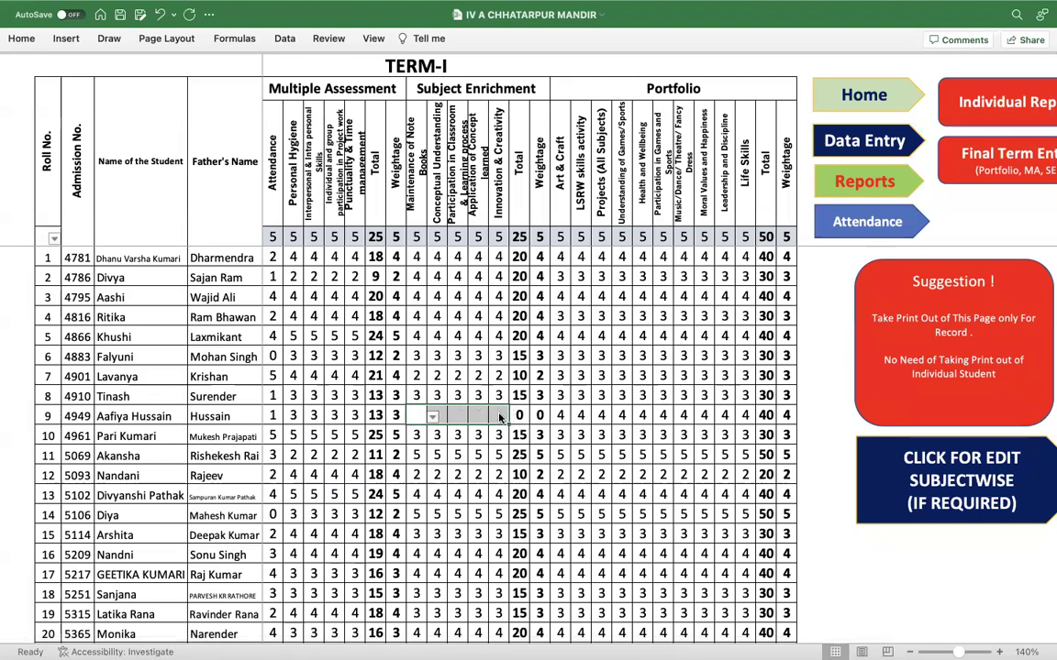
left_click(420, 436)
left_click(501, 433, "shift")
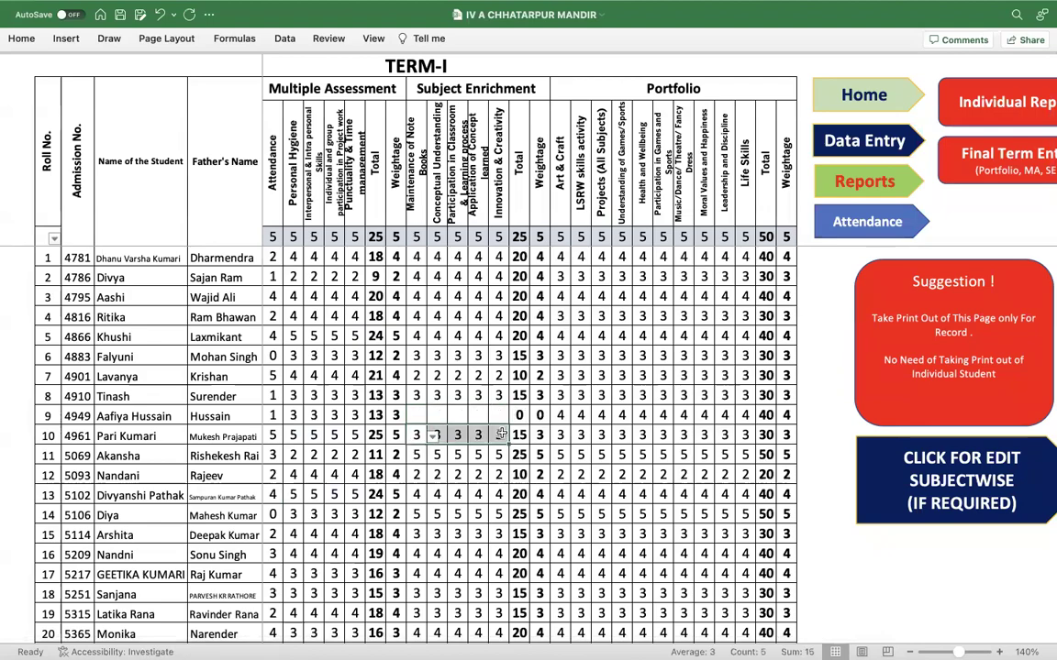
key("ctrl+shift+Down")
key("super+c")
scroll(459, 413, "up", 3)
left_click(419, 415)
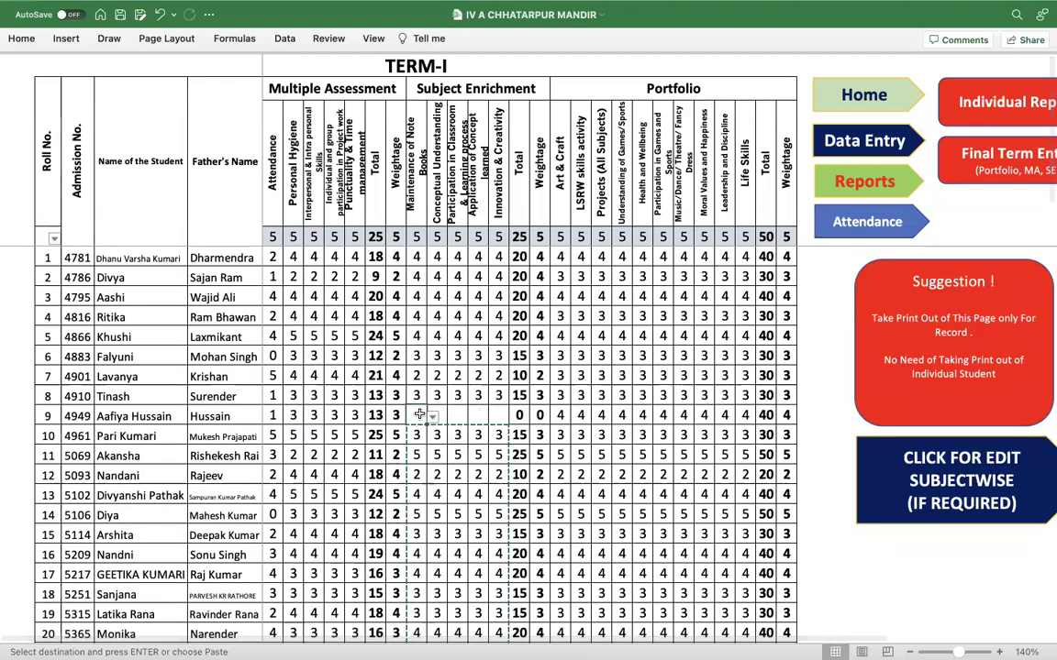
key("Return")
- Clear the duplicated Subject Enrichment NA entries in the row below roll number 28 on the Term-I sheet
scroll(431, 367, "down", 8)
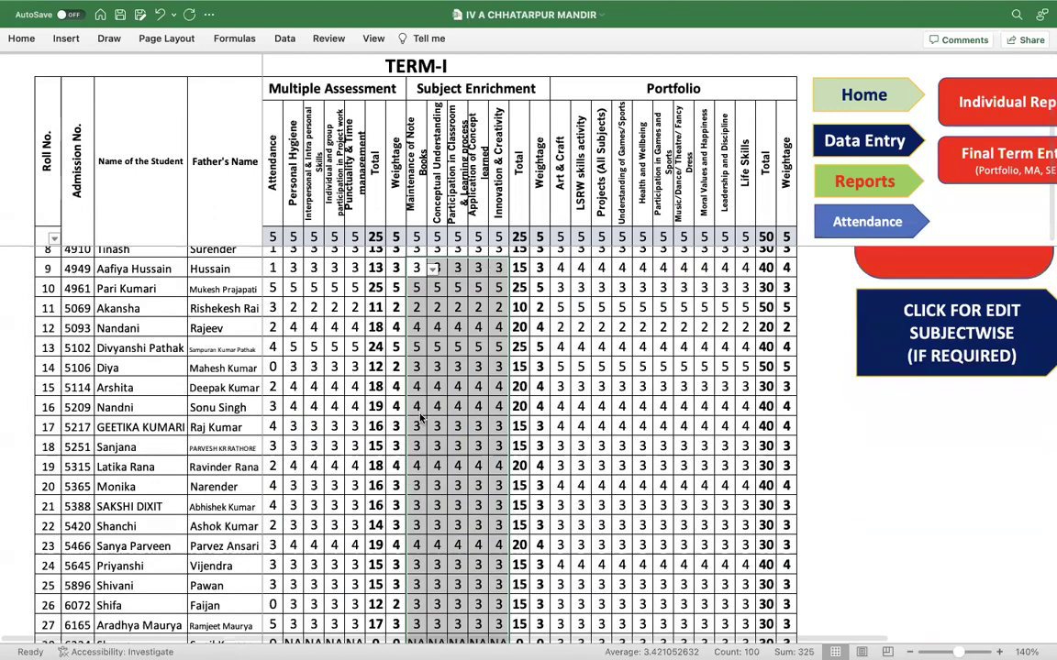
left_click_drag(414, 329, 503, 327)
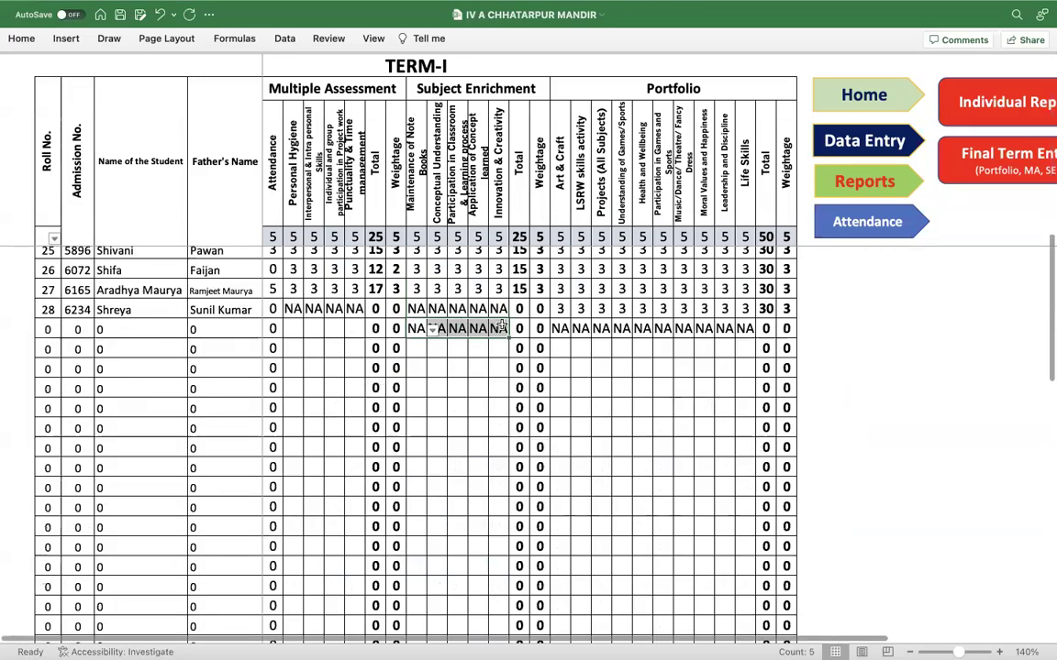
key("Delete")
- Clear roll number 9's ten Term-I Portfolio marks, from Art & Craft through Life Skills
scroll(495, 403, "up", 8)
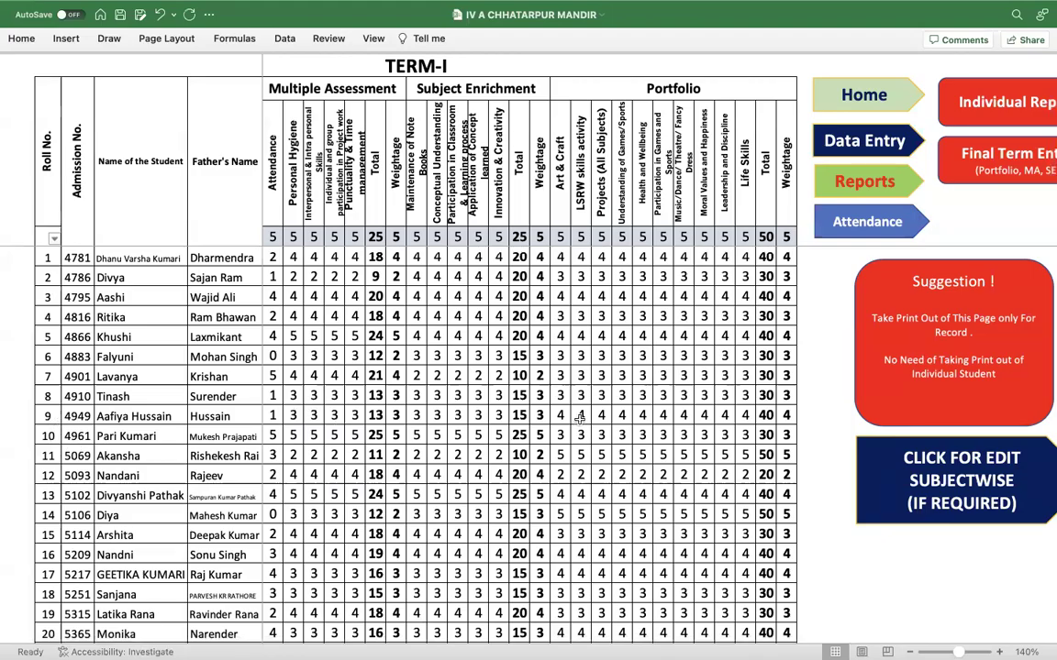
left_click_drag(557, 414, 744, 416)
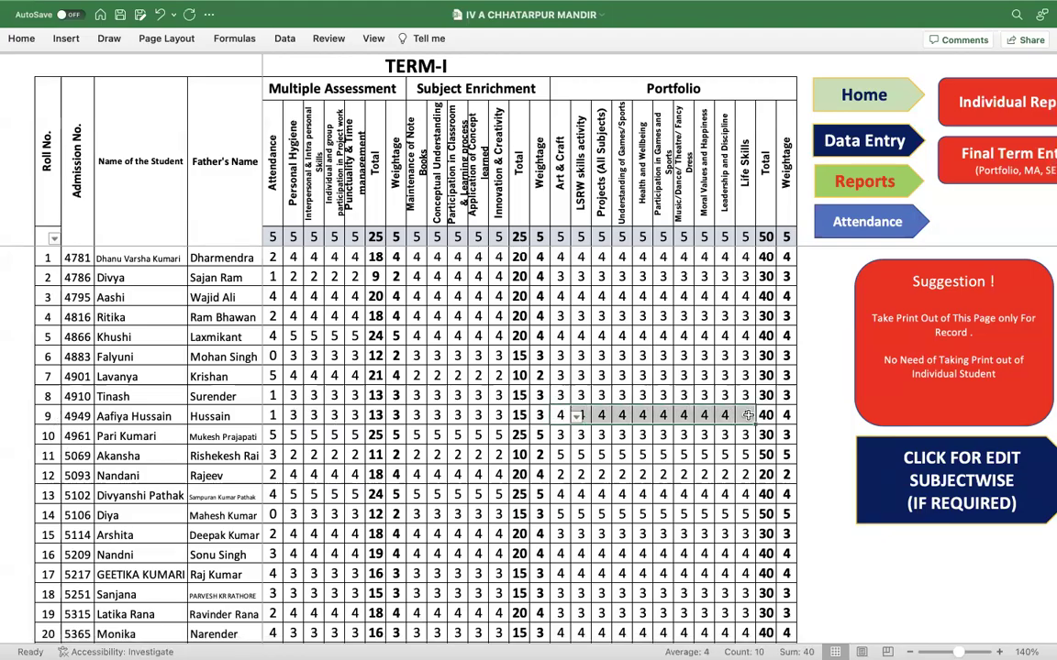
key("Delete")
- Copy the Term-I Portfolio marks from roll number 10 down to the last filled row and paste them starting at roll number 9
left_click(556, 431)
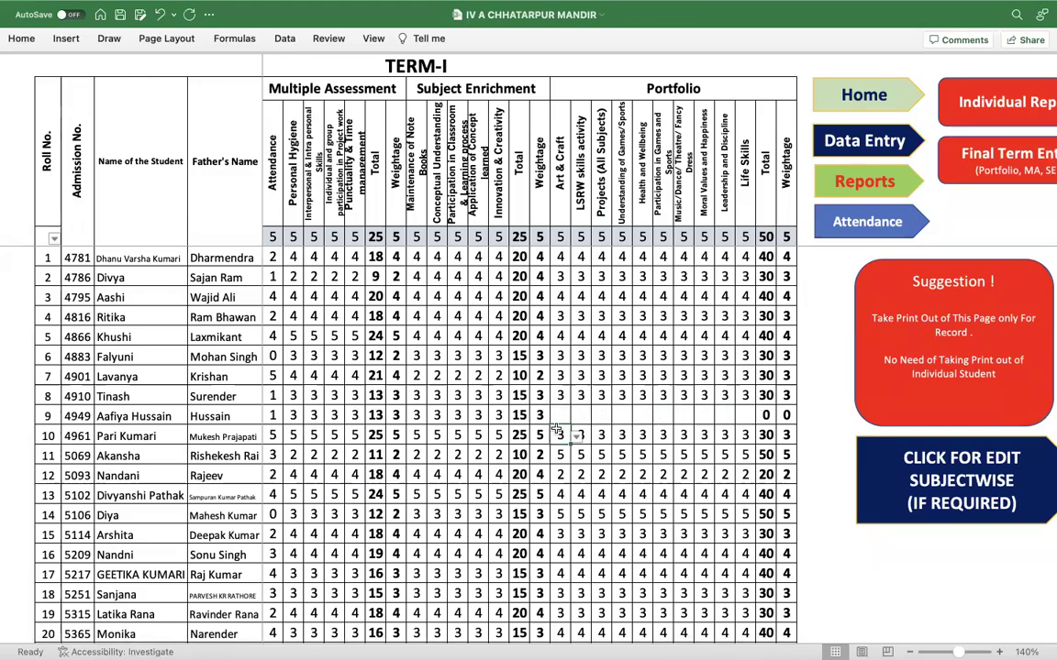
key("shift+Right")
key("shift+Right")
key("shift+Right")
key("shift+Right")
key("shift+Right")
key("shift+Right")
key("shift+Right")
key("shift+Right")
key("shift+Right")
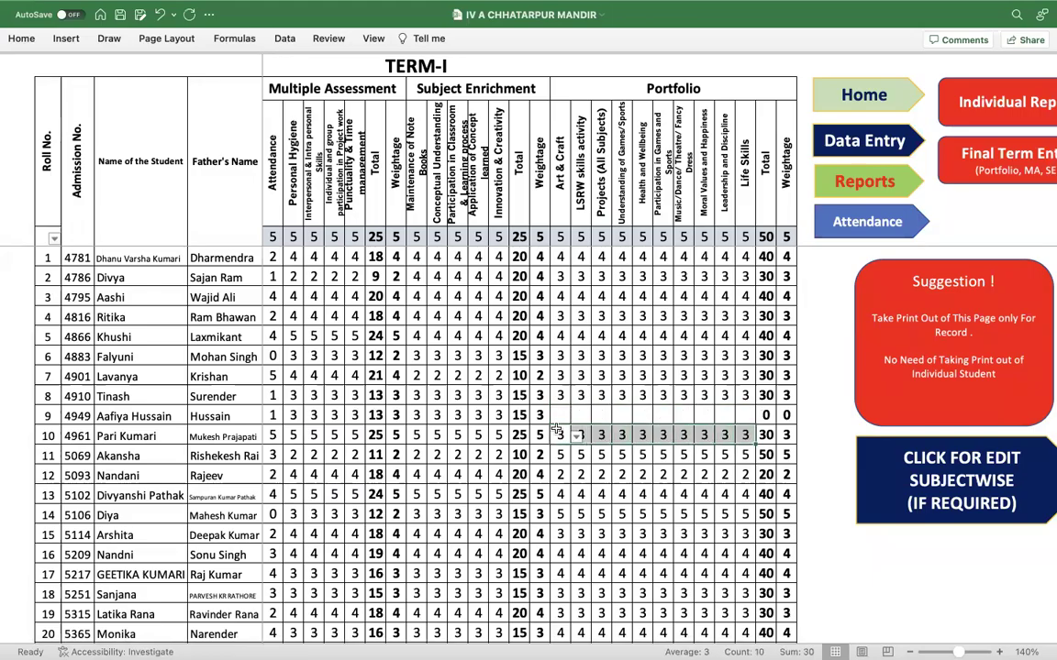
key("ctrl+shift+Down")
scroll(558, 429, "down", 2)
key("super+c")
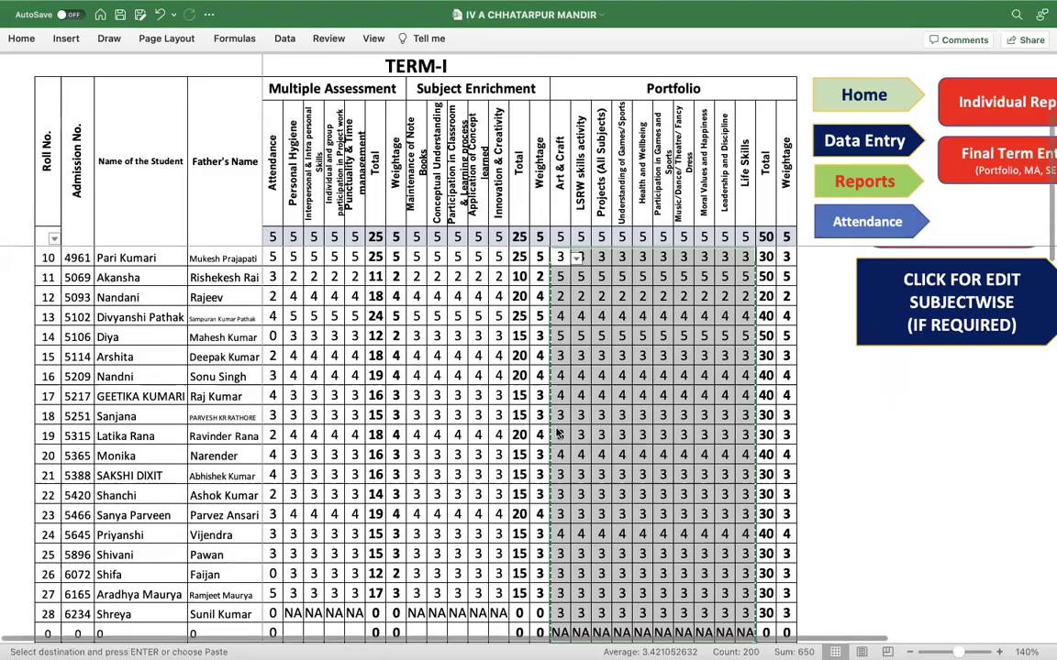
scroll(558, 429, "up", 5)
left_click(559, 417)
key("Return")
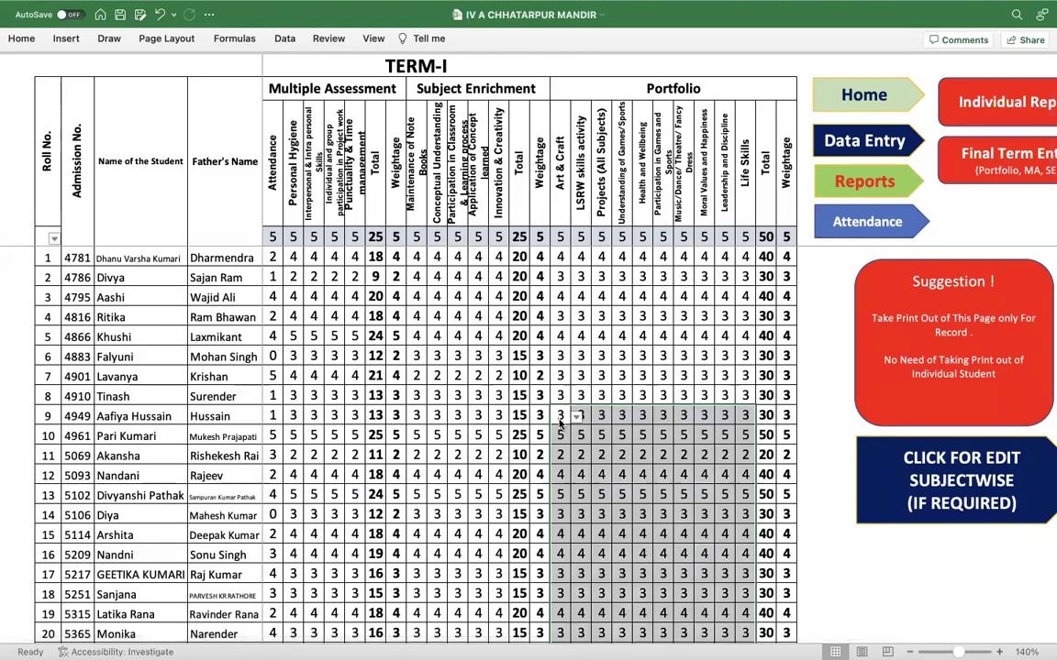
- Clear the duplicated Portfolio NA entries in the row below roll number 28
scroll(560, 427, "down", 8)
scroll(560, 430, "down", 3)
scroll(602, 312, "up", 5)
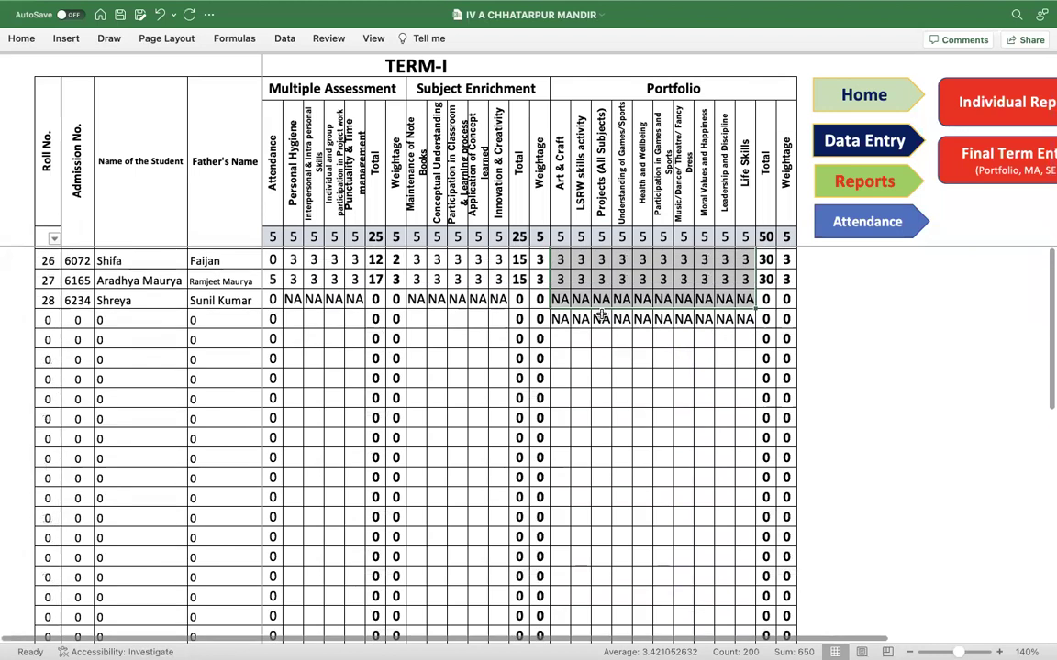
left_click(570, 390)
left_click_drag(576, 390, 747, 393)
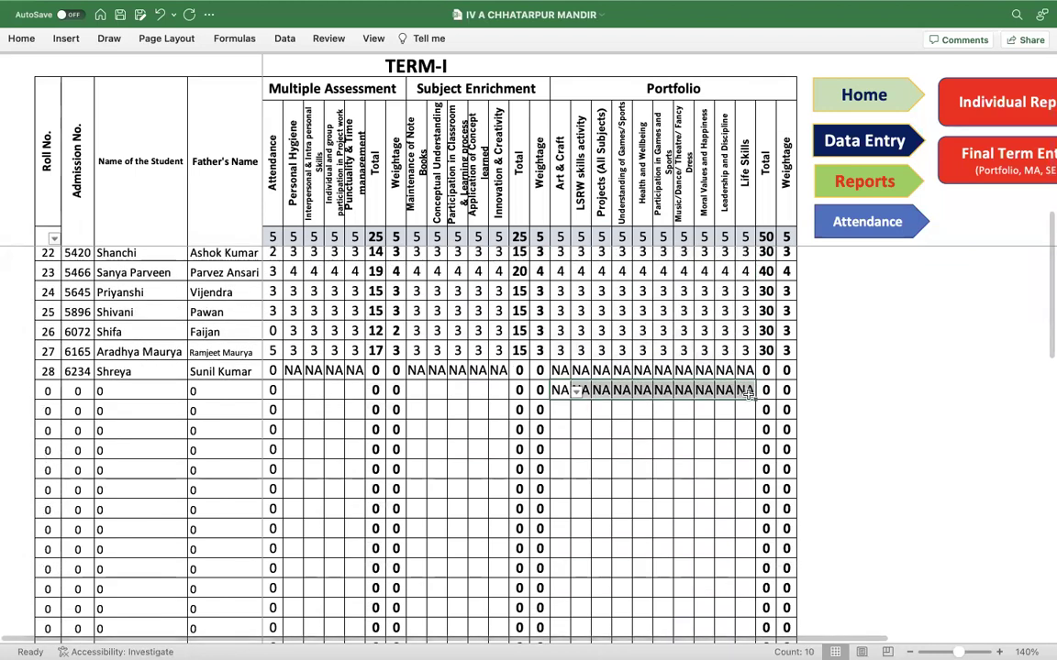
key("Delete")
- Open the Final Term entry sheet and clear roll number 9's Multiple Assessment, Subject Enrichment and Portfolio marks, leaving out Attendance and the calculated columns
scroll(747, 396, "up", 10)
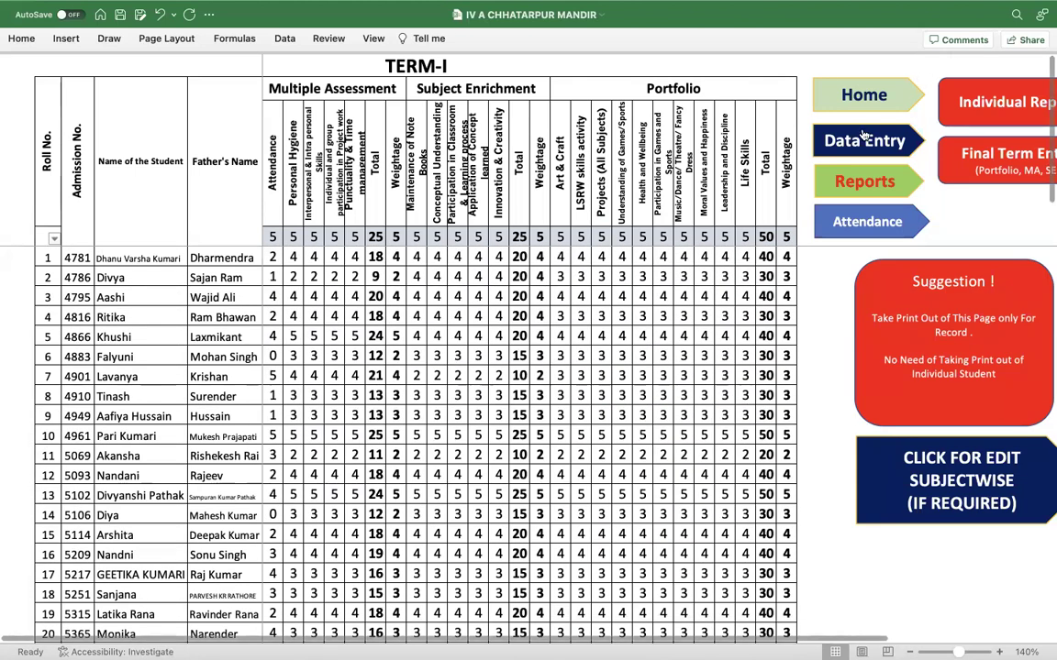
left_click(938, 161)
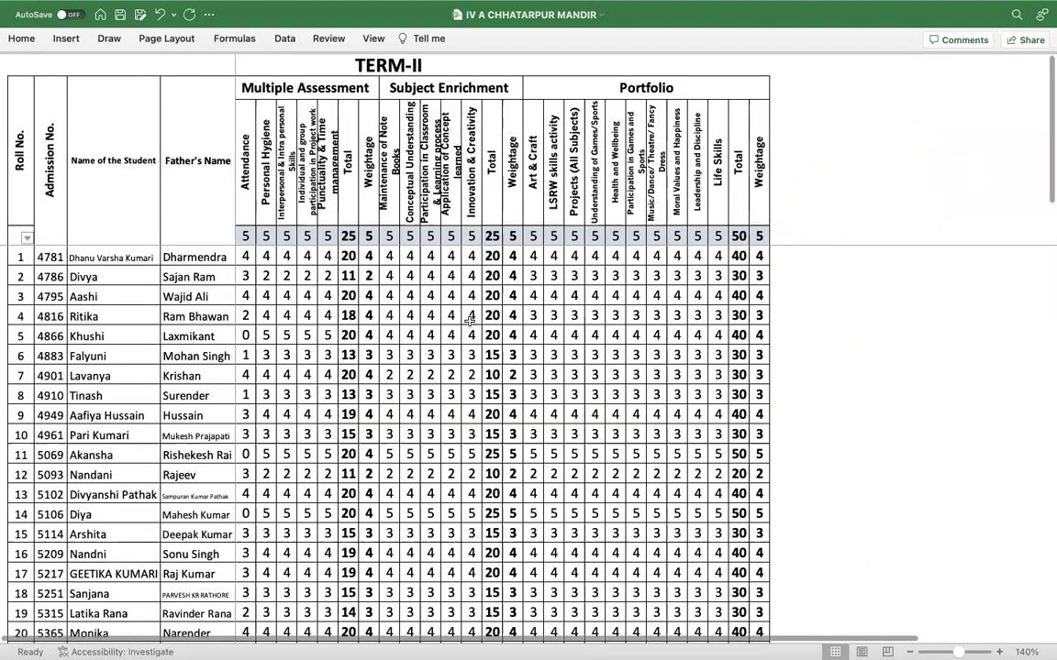
left_click_drag(264, 416, 718, 414)
key("Delete")
key("Delete")
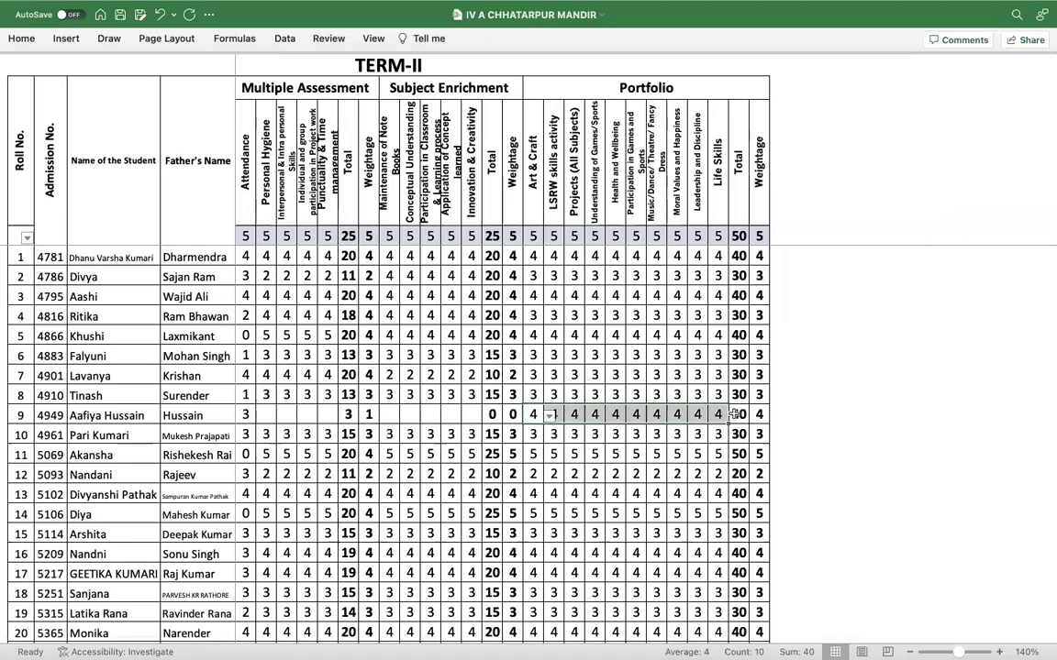
key("Delete")
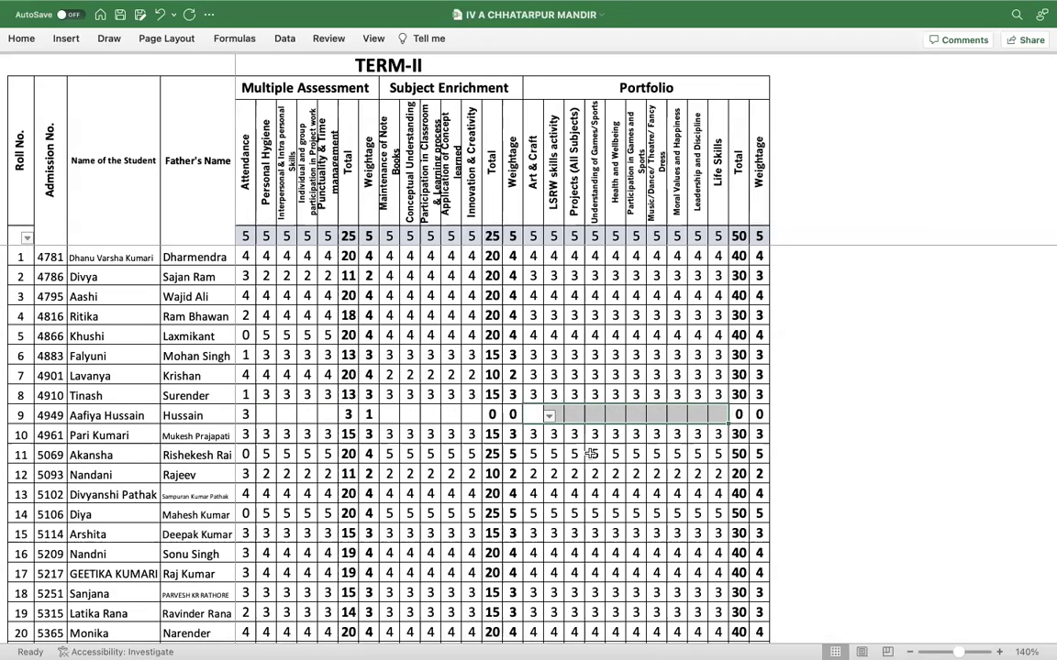
- Copy the Term-II Multiple Assessment marks, without Attendance, from roll number 10 down to the last filled row and paste them starting at roll number 9
left_click(266, 434)
left_click_drag(293, 434, 323, 434)
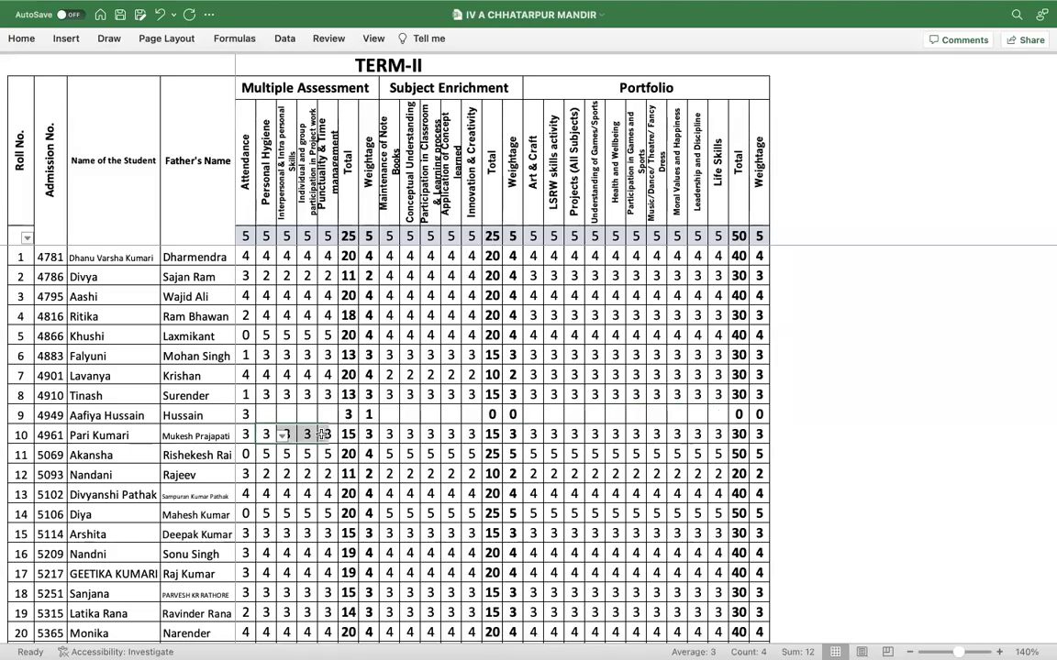
key("shift+super+Down")
key("super+c")
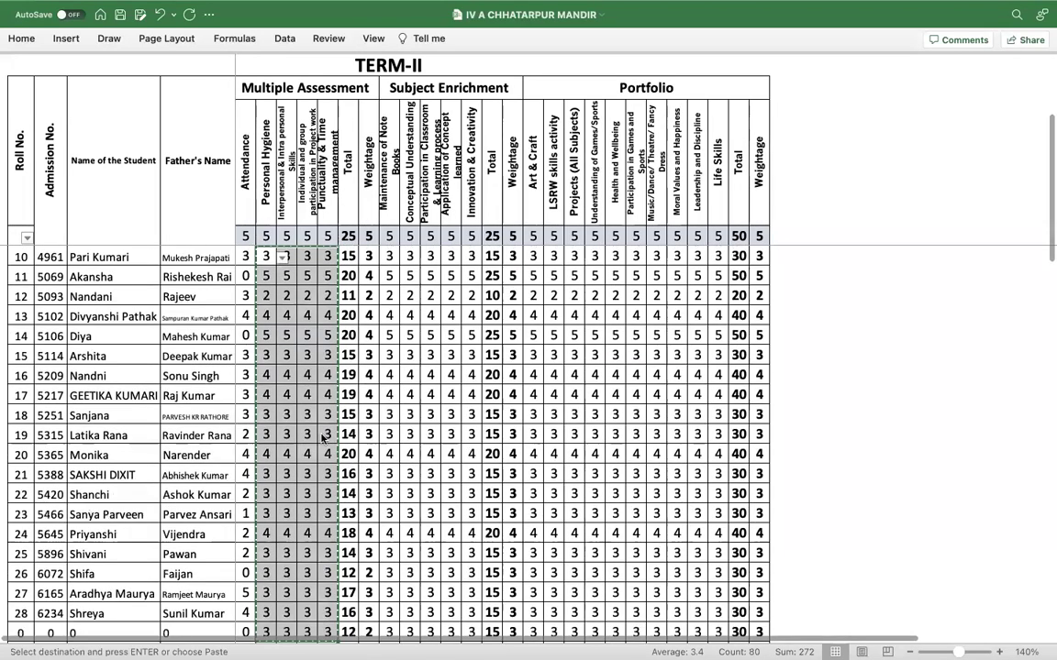
scroll(322, 435, "up", 5)
left_click(269, 415)
key("Return")
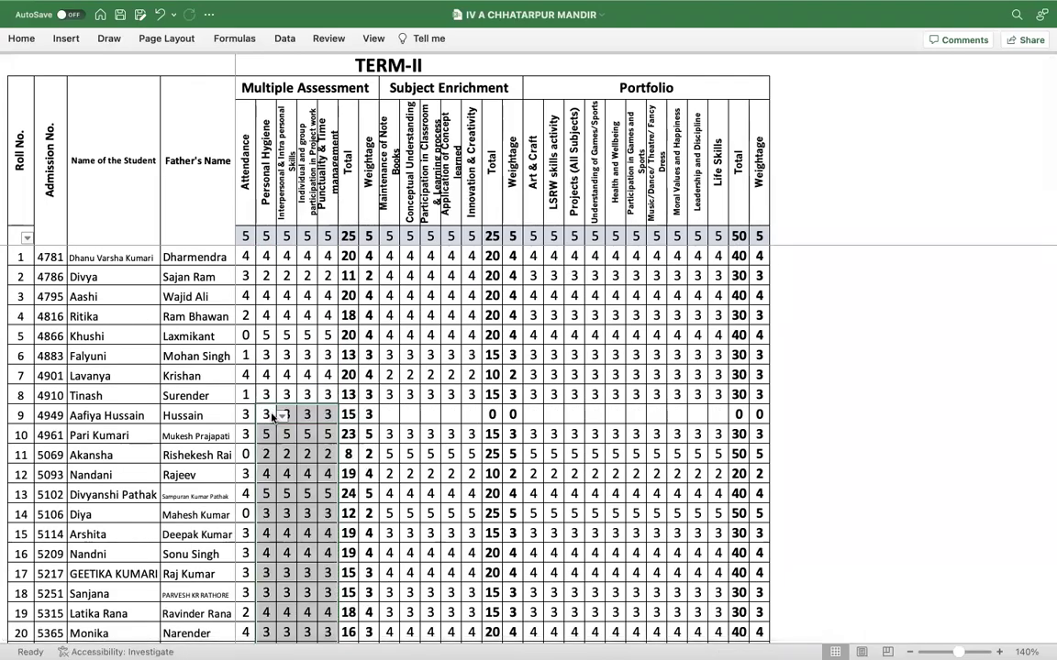
- Copy the Term-II Subject Enrichment marks from roll number 10 down to the last filled row and paste them starting at roll number 9
left_click_drag(391, 434, 468, 434)
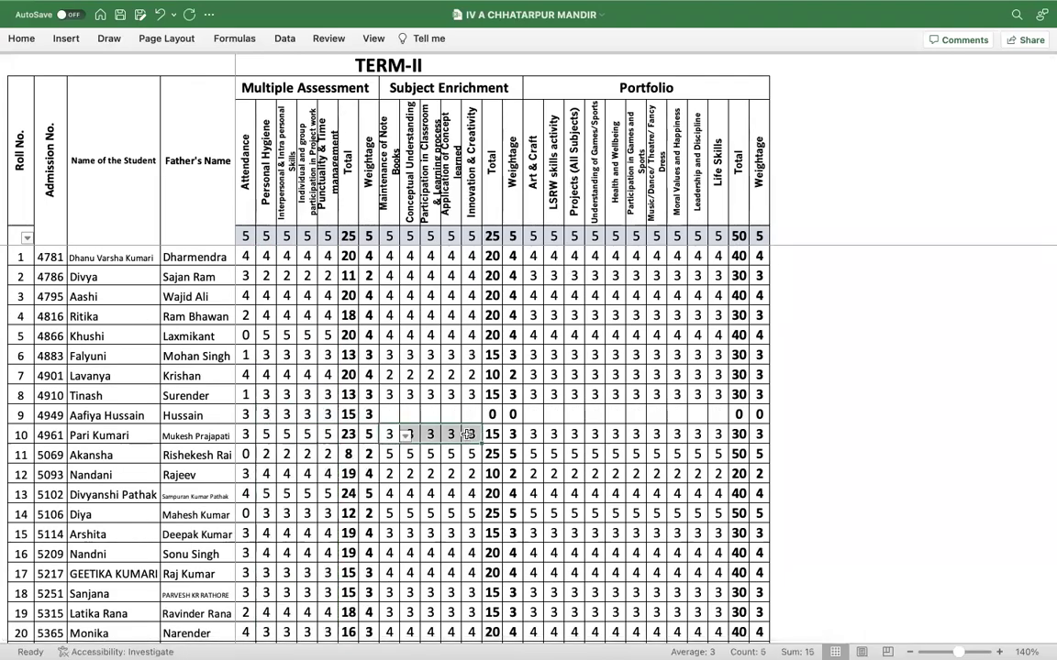
key("shift+super+Down")
key("super+c")
scroll(416, 409, "up", 5)
left_click(393, 414)
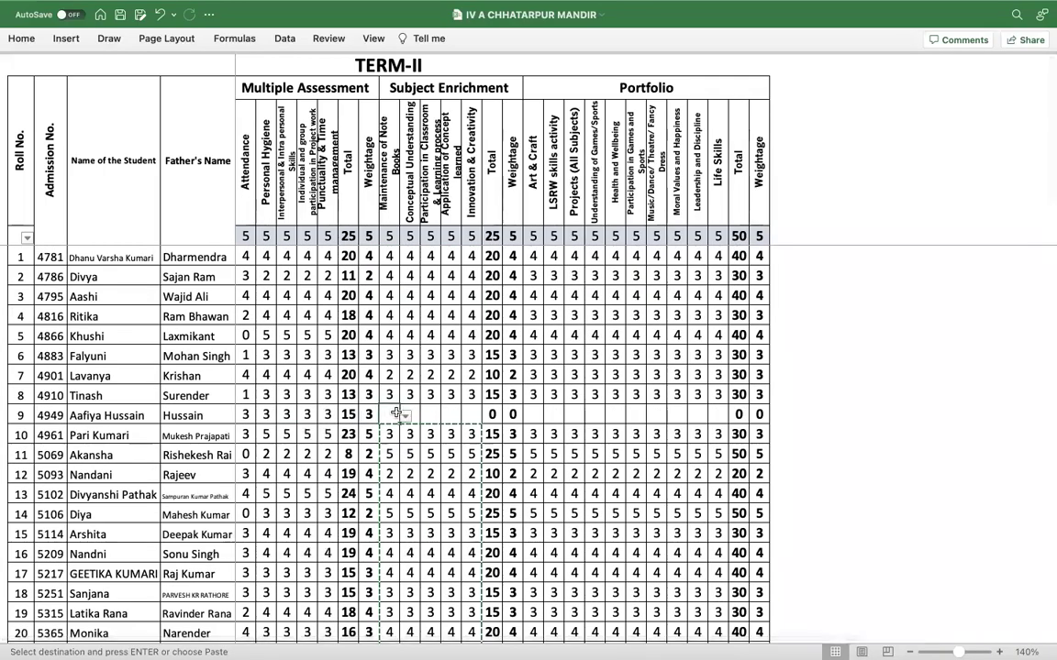
key("Return")
- Copy the Term-II Portfolio marks from roll number 10 down to the last filled row and paste them starting at roll number 9
left_click(536, 434, "shift")
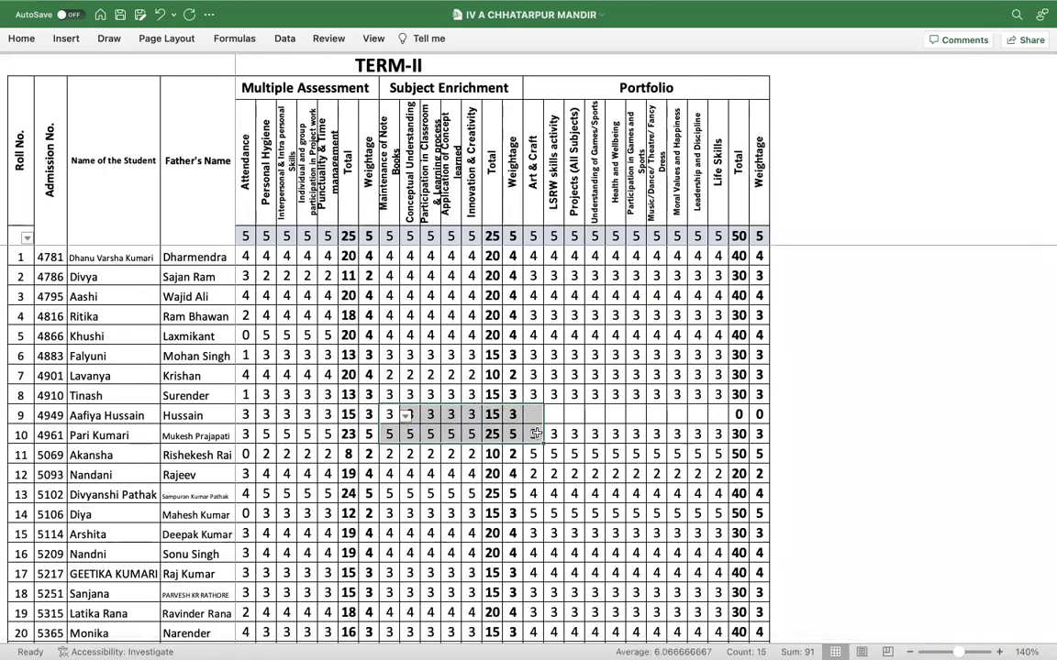
left_click(536, 434)
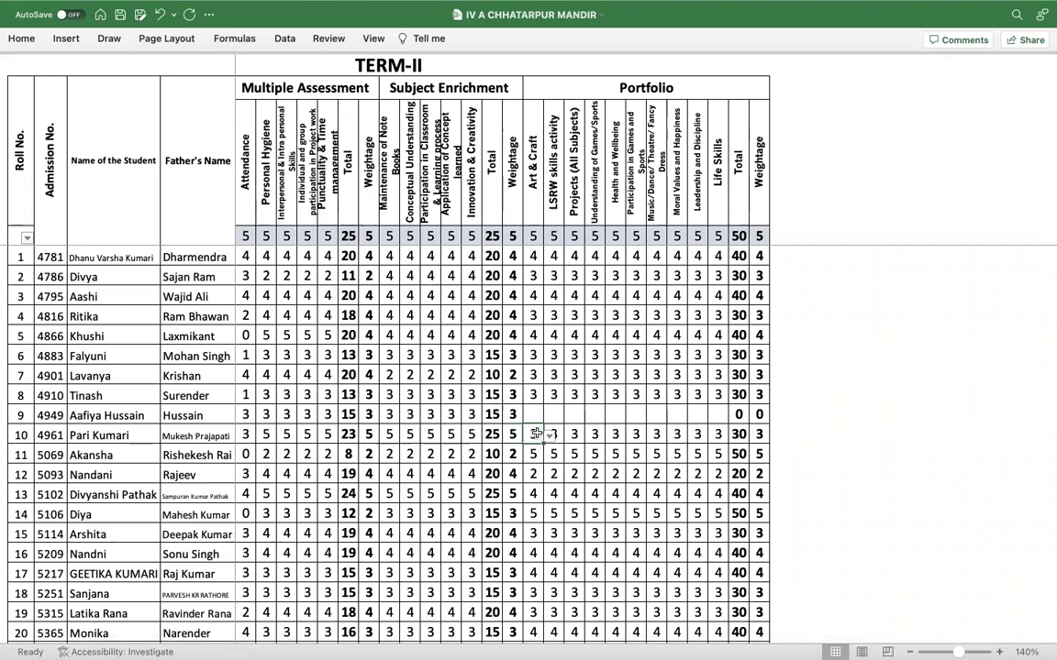
left_click(720, 434, "shift")
key("super+shift+Down")
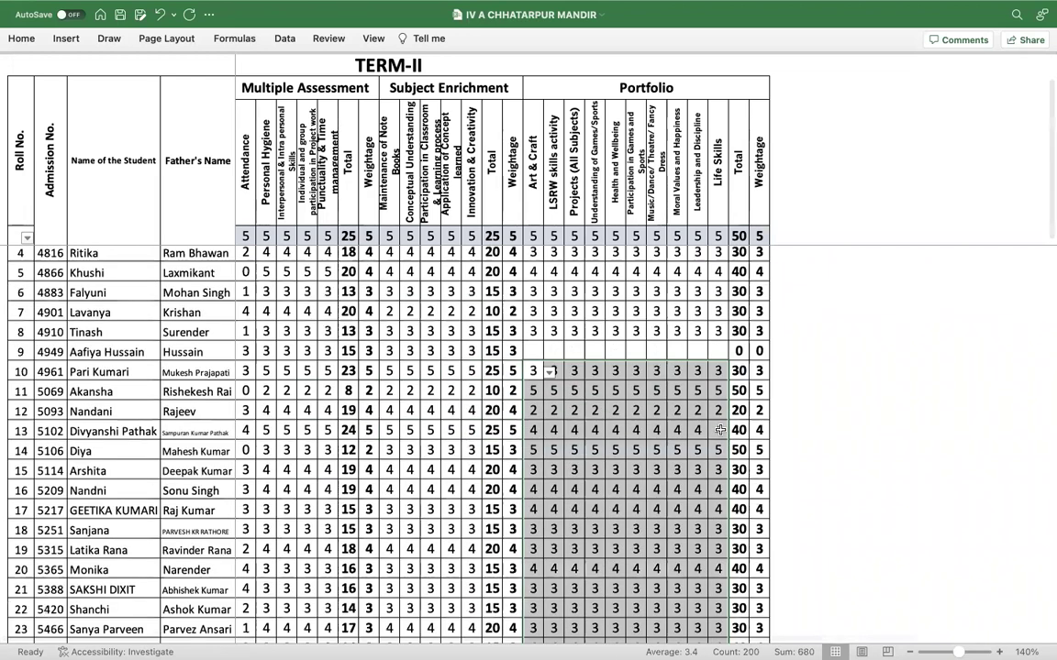
key("super+c")
scroll(649, 391, "up", 5)
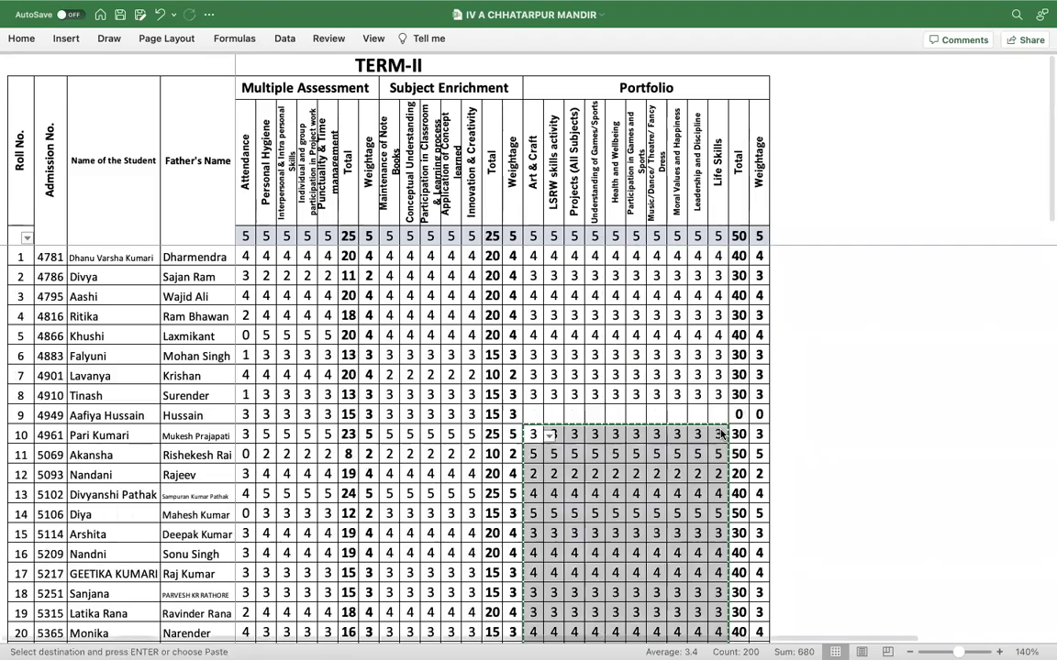
left_click(532, 415)
key("Return")
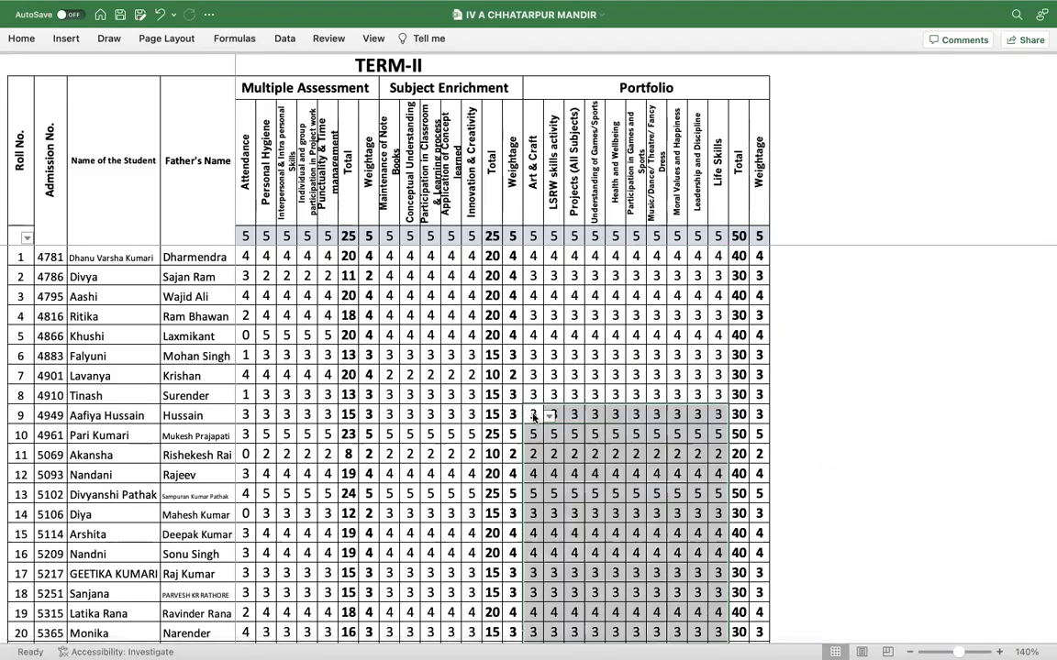
- Clear the leftover Multiple Assessment, Subject Enrichment and Portfolio marks in the Term-II row below roll number 28, keeping Attendance and the calculated columns
scroll(532, 415, "down", 5)
scroll(424, 309, "down", 10)
scroll(425, 309, "up", 8)
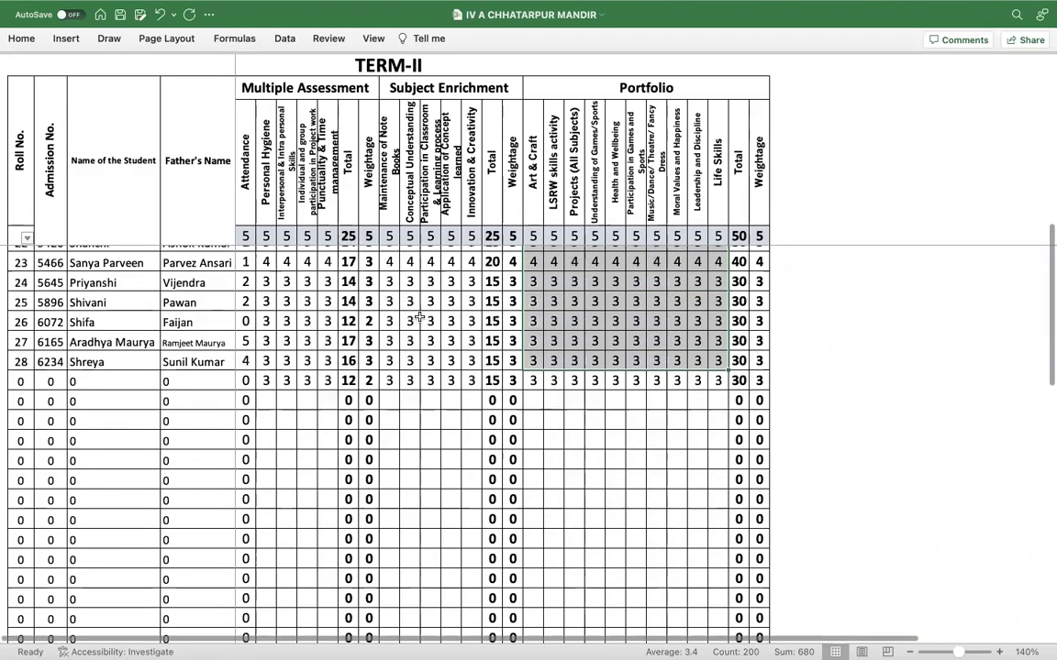
left_click(264, 379)
left_click_drag(264, 379, 717, 379)
key("Delete")
key("Delete")
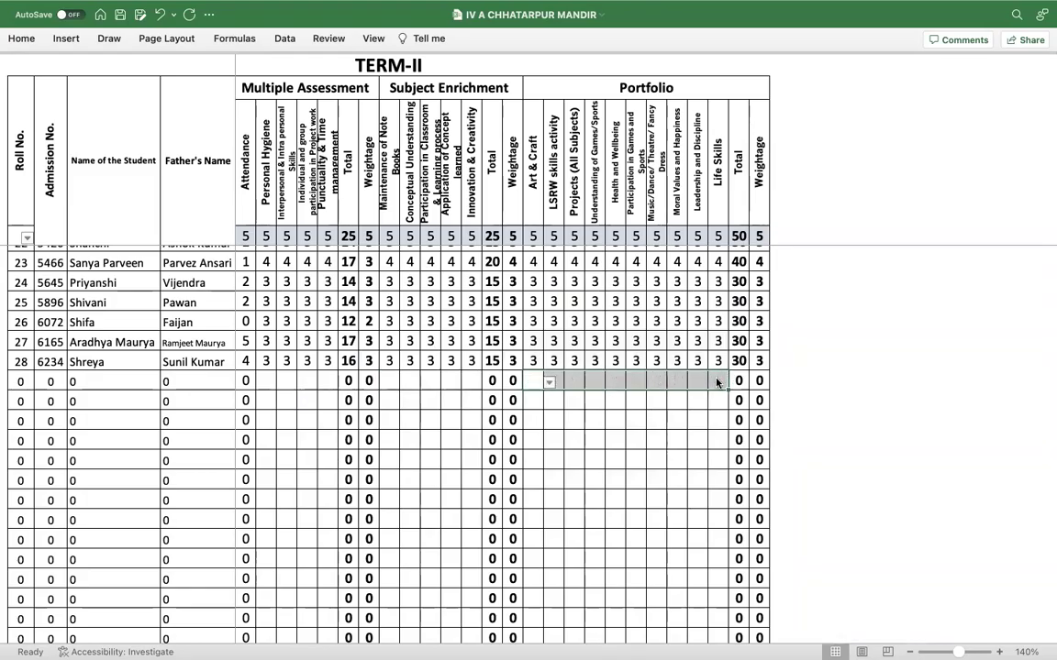